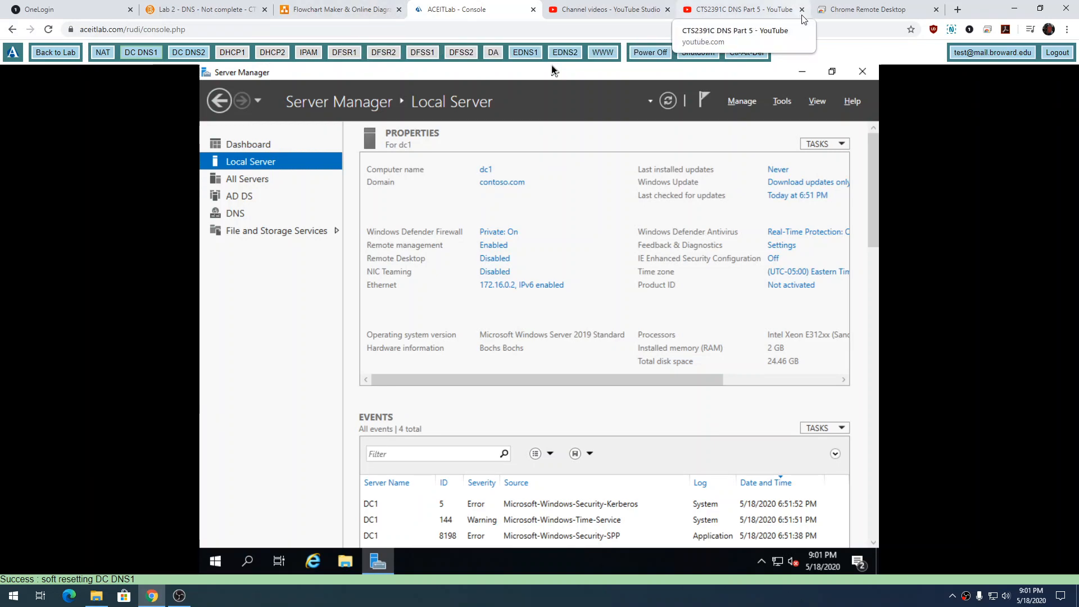
# Review the private network and DMZ servers in the network diagram on Chrome Remote Desktop and return to the DC1 console.
pyautogui.click(865, 10)
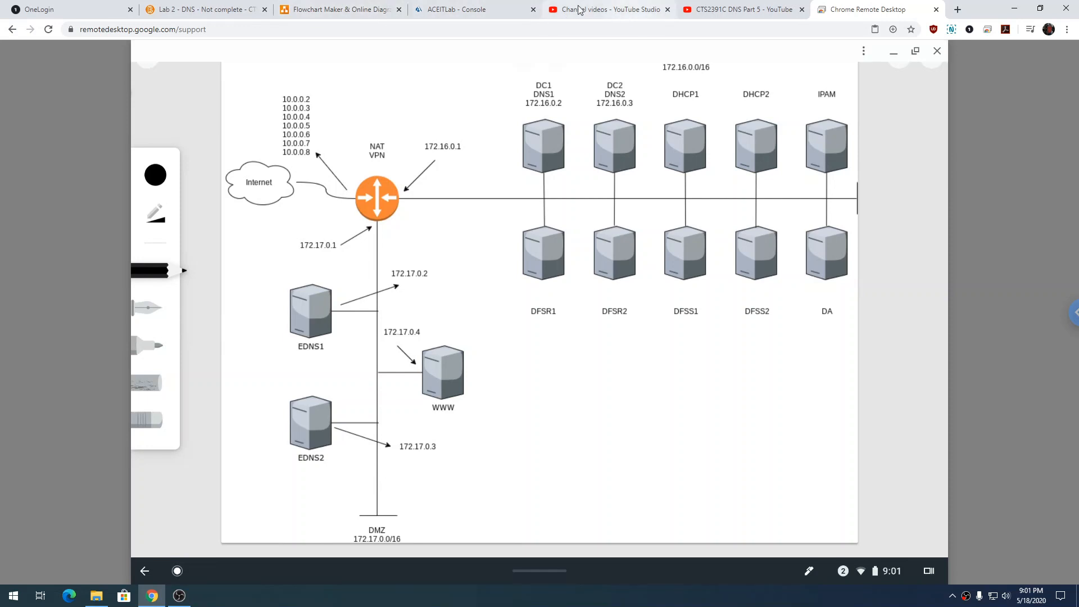
pyautogui.click(457, 10)
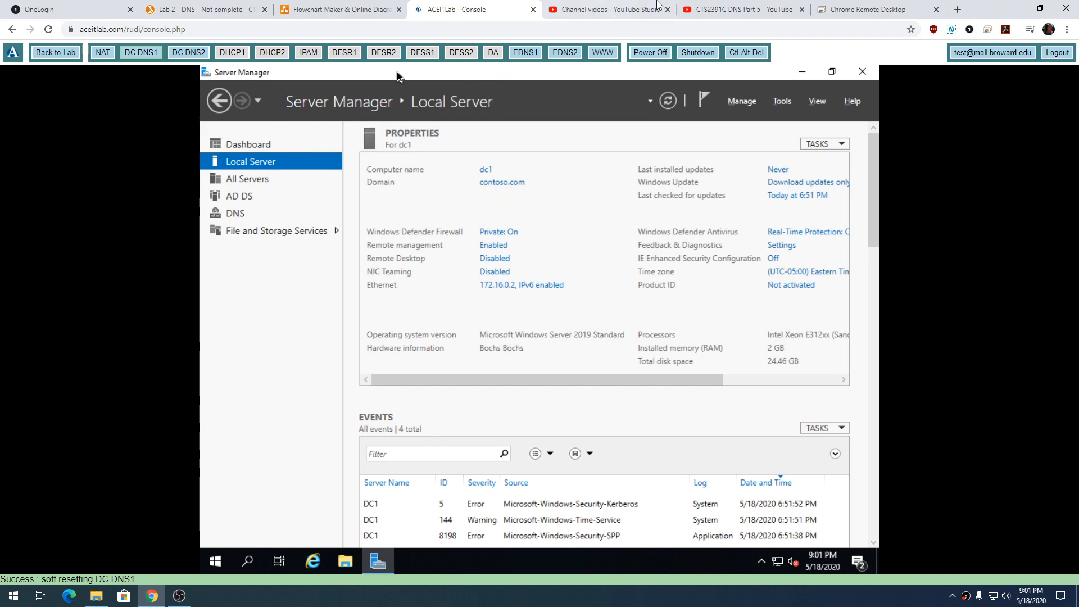
pyautogui.click(868, 9)
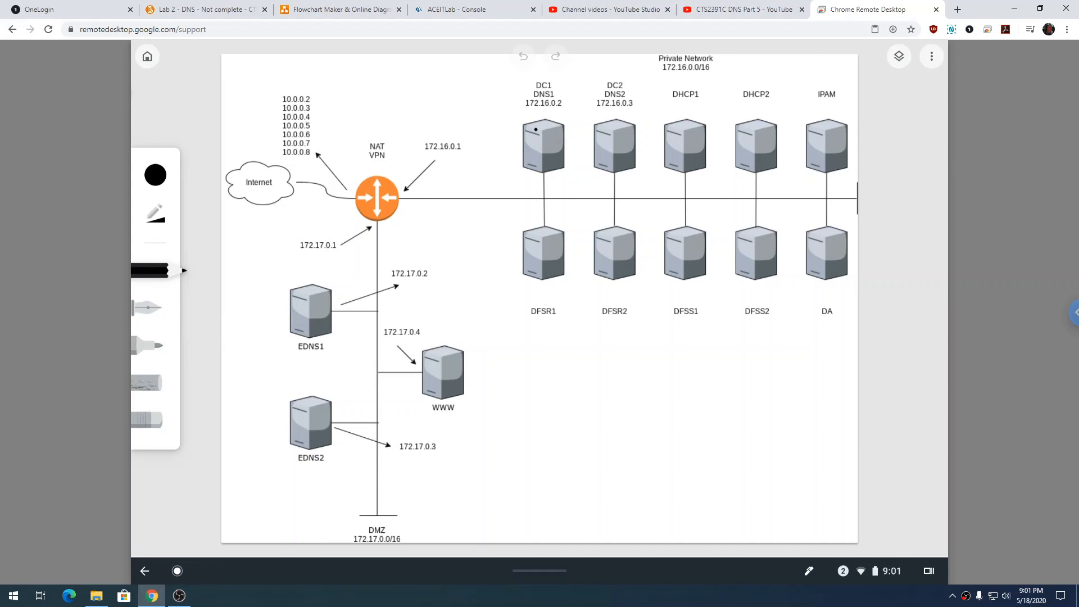
pyautogui.click(456, 10)
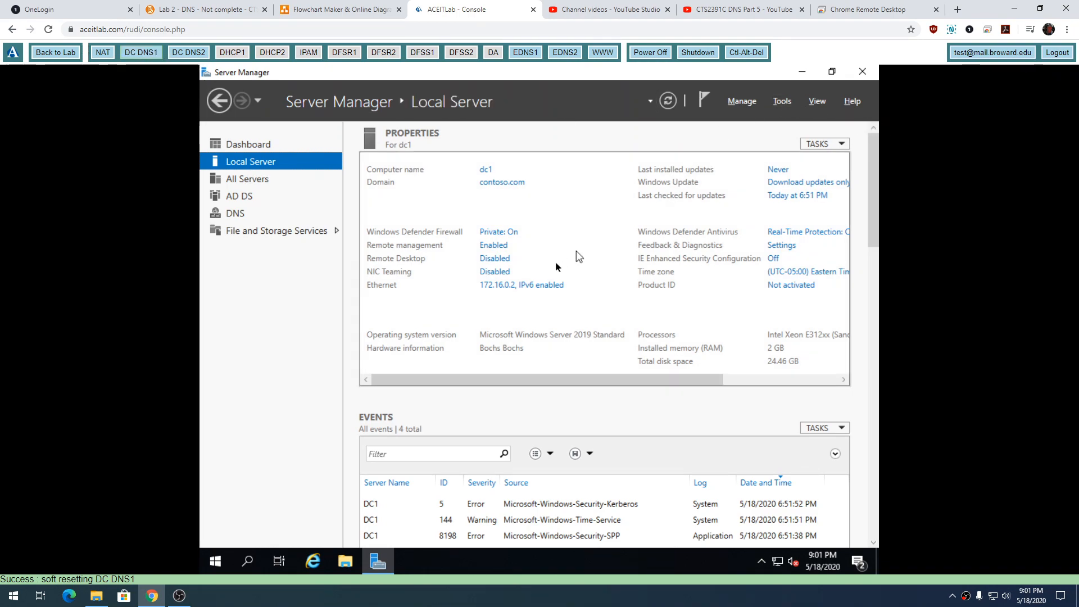
# Check the IP address and DNS server settings in the IPv4 properties of DC1's Ethernet adapter and close them without changes.
pyautogui.click(541, 285)
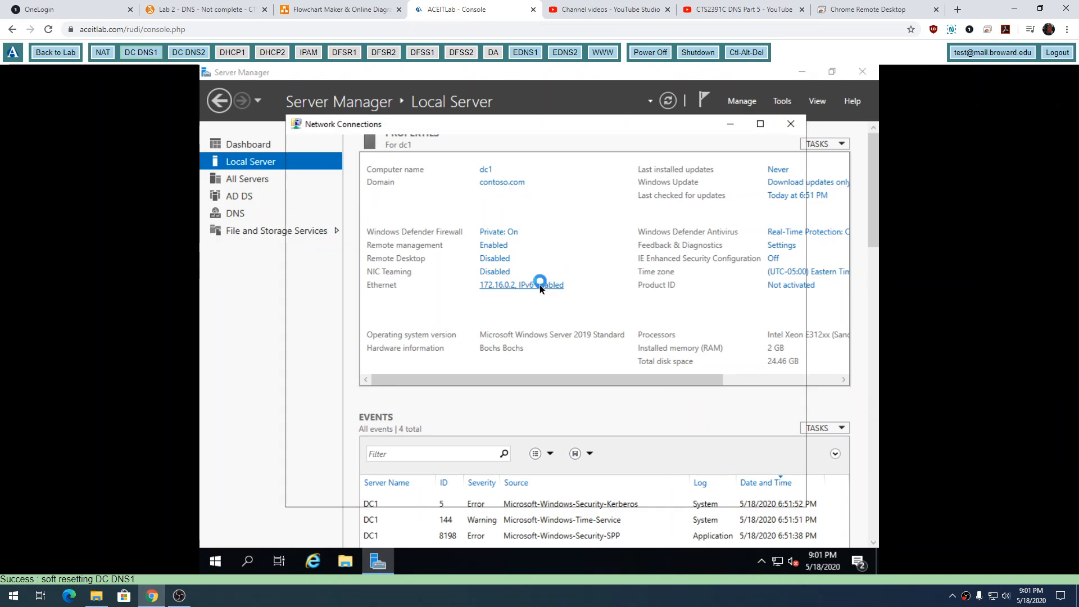
pyautogui.doubleClick(357, 204)
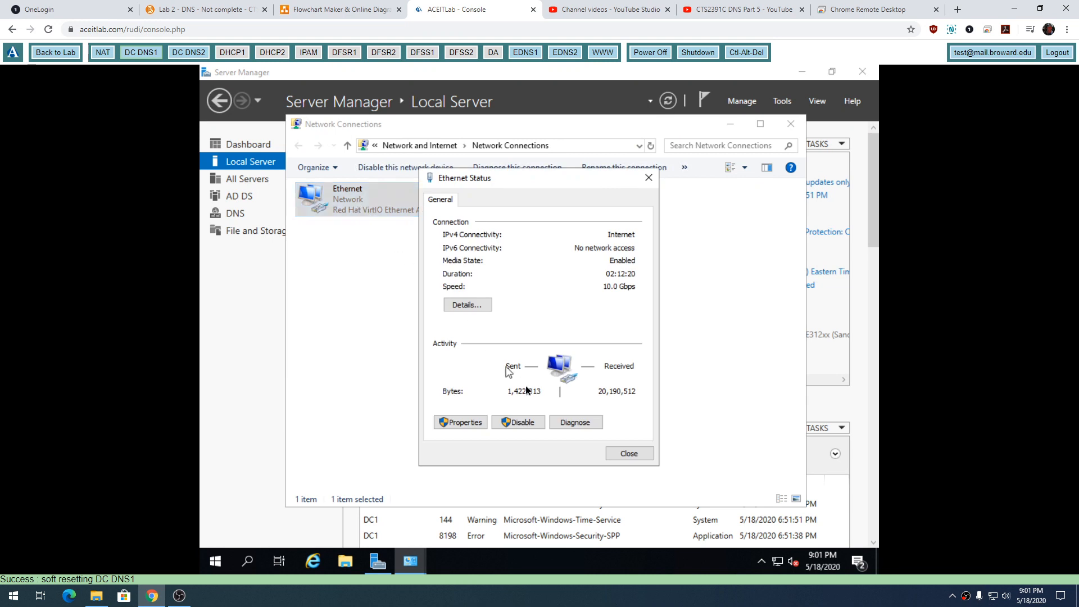
pyautogui.click(472, 422)
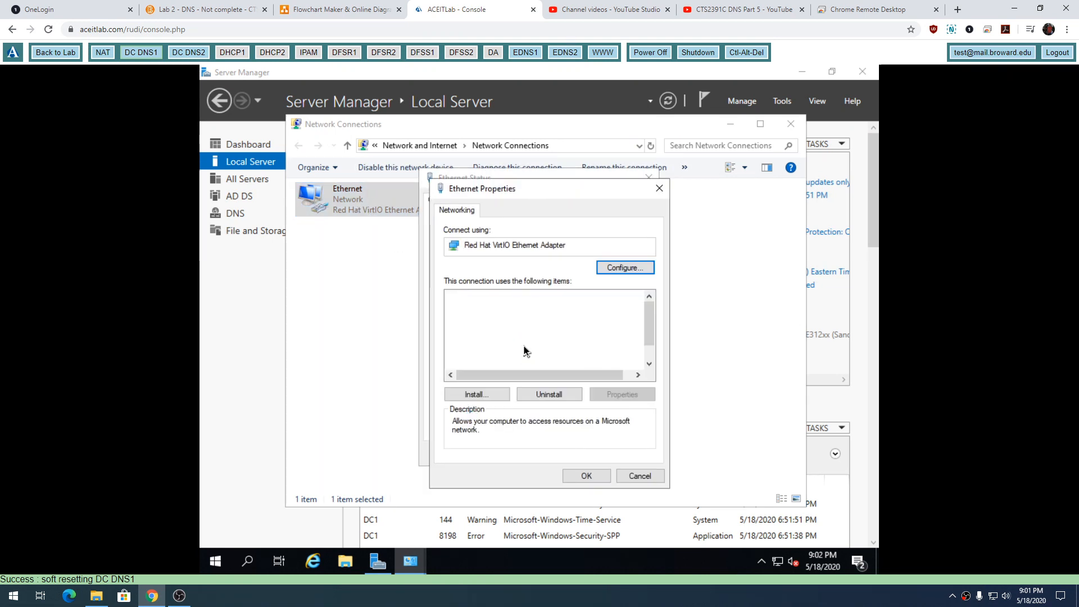
pyautogui.doubleClick(548, 332)
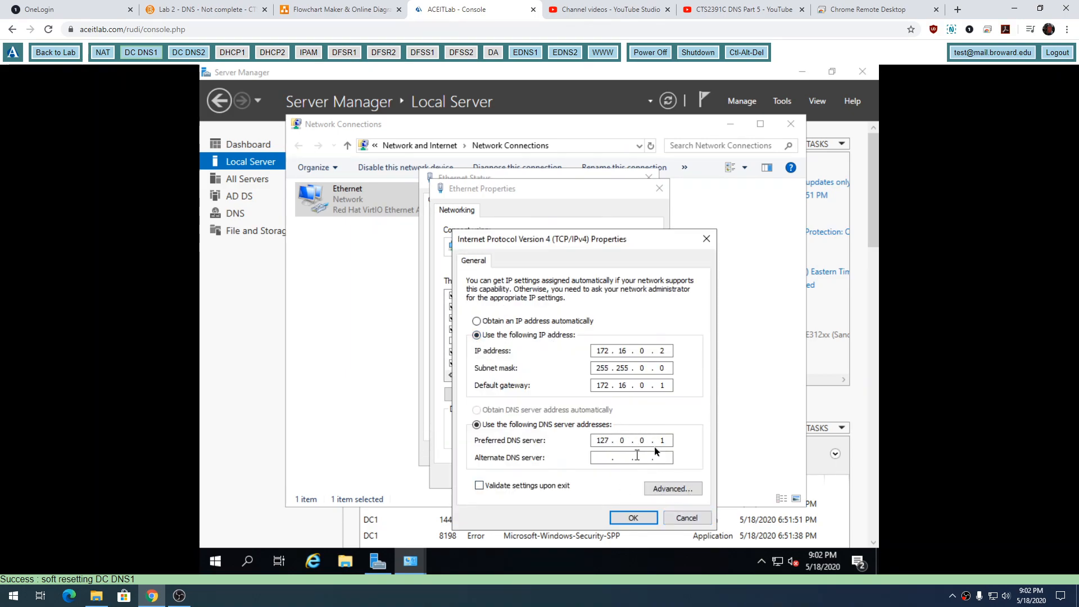
pyautogui.click(685, 518)
pyautogui.click(640, 476)
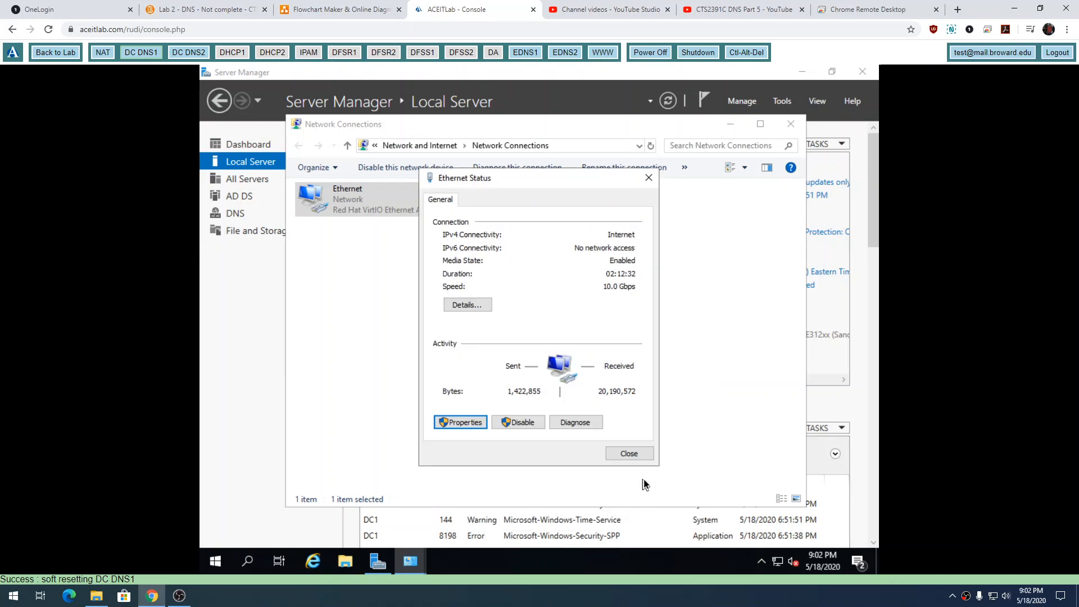
pyautogui.click(648, 178)
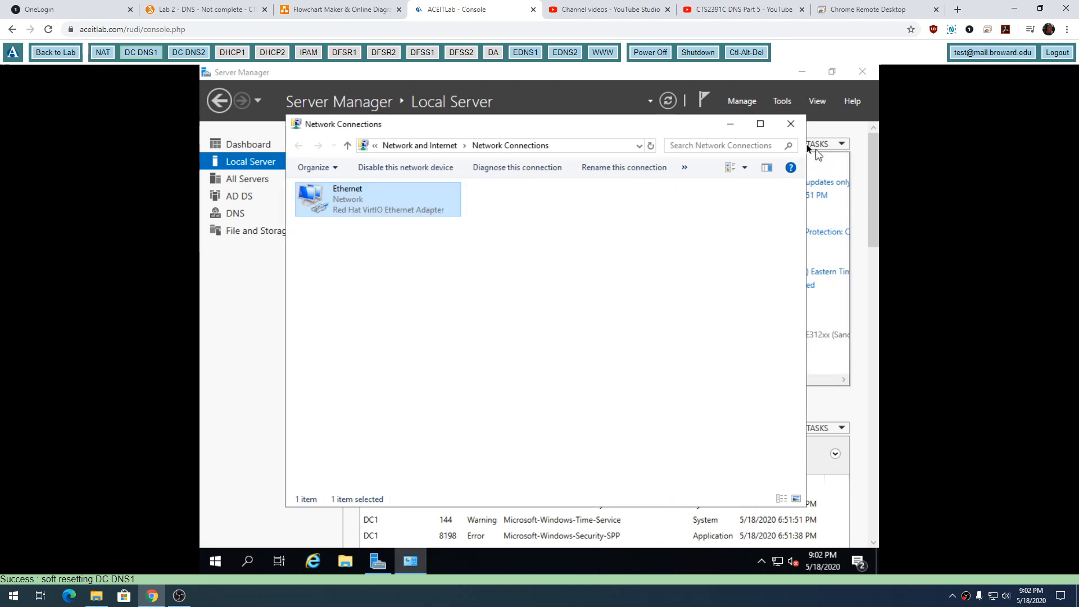
pyautogui.click(789, 126)
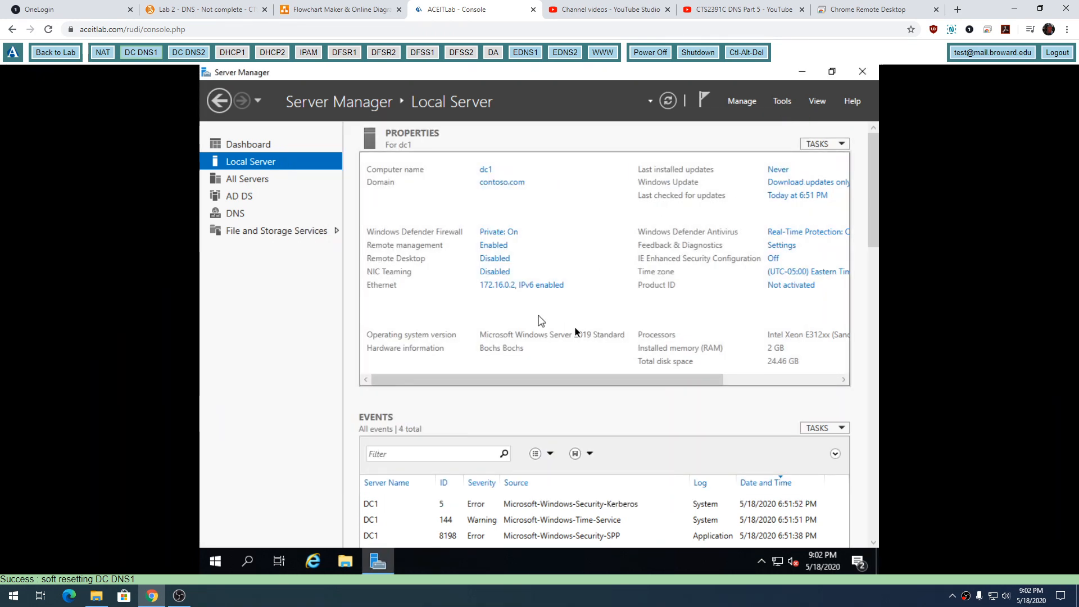
pyautogui.click(781, 102)
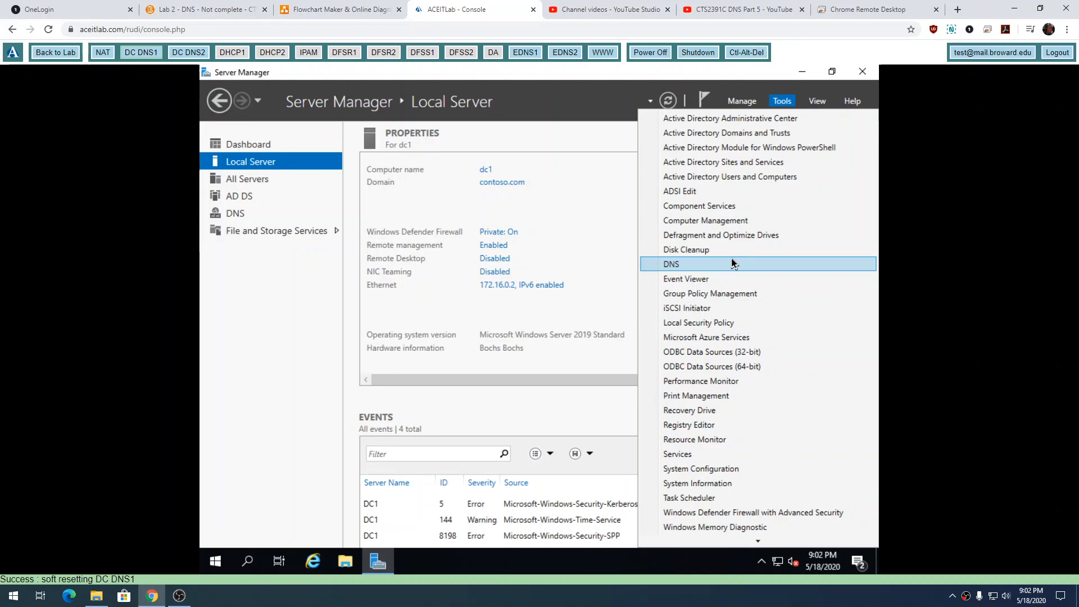
pyautogui.click(561, 176)
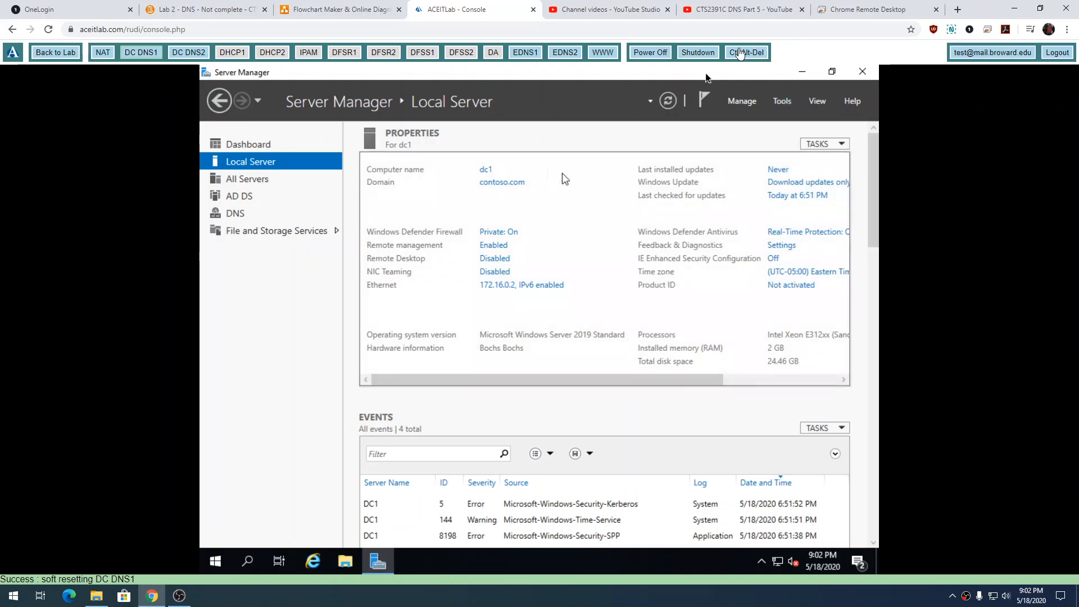
# Refer to DC1 and DC2 in the network diagram on Chrome Remote Desktop and return to the lab console.
pyautogui.click(843, 10)
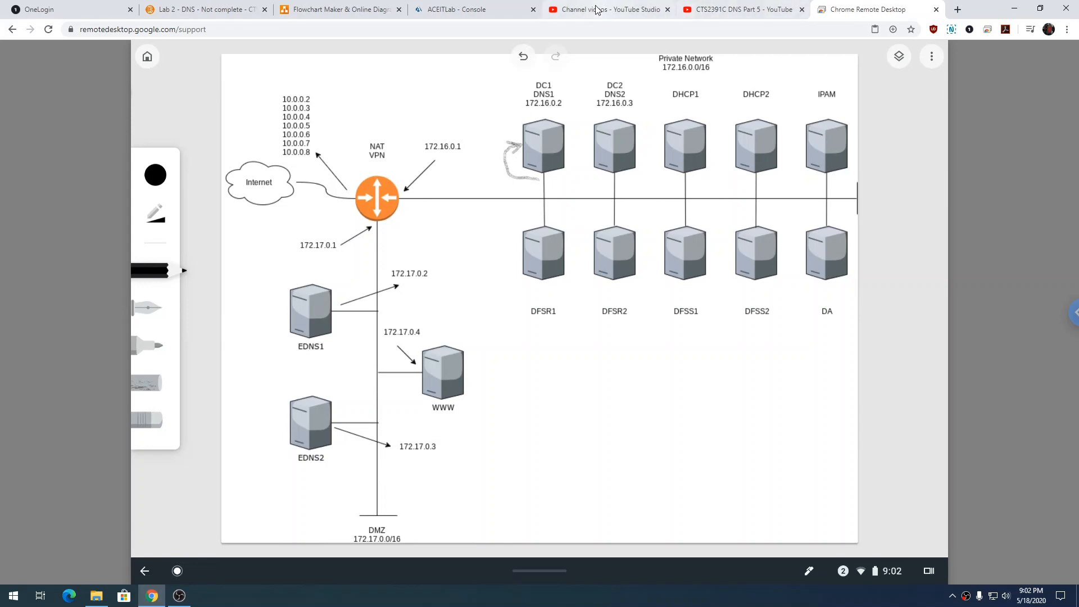
pyautogui.click(608, 182)
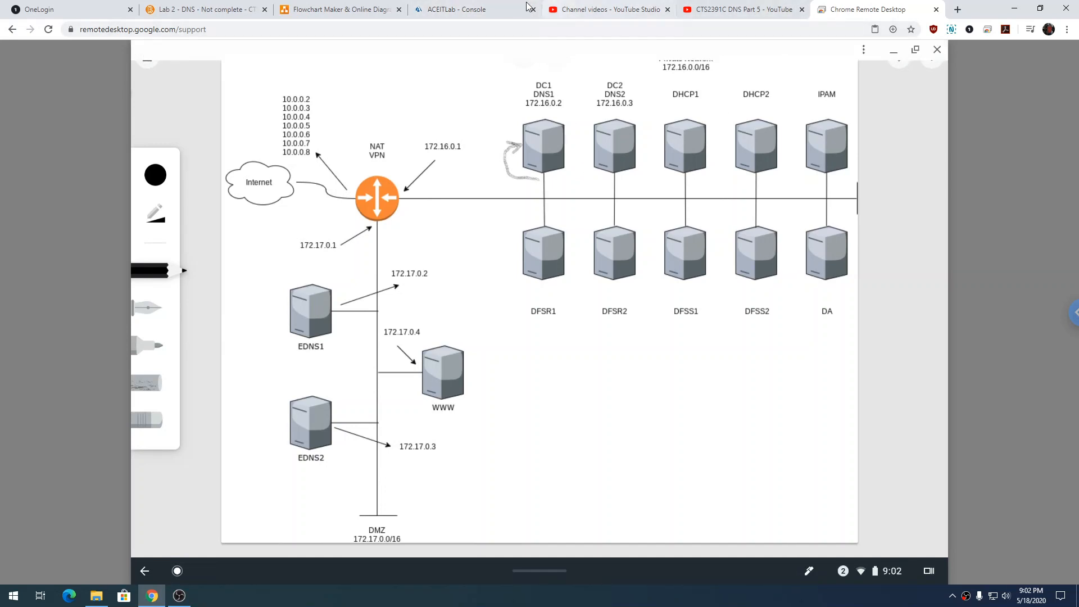
pyautogui.click(455, 7)
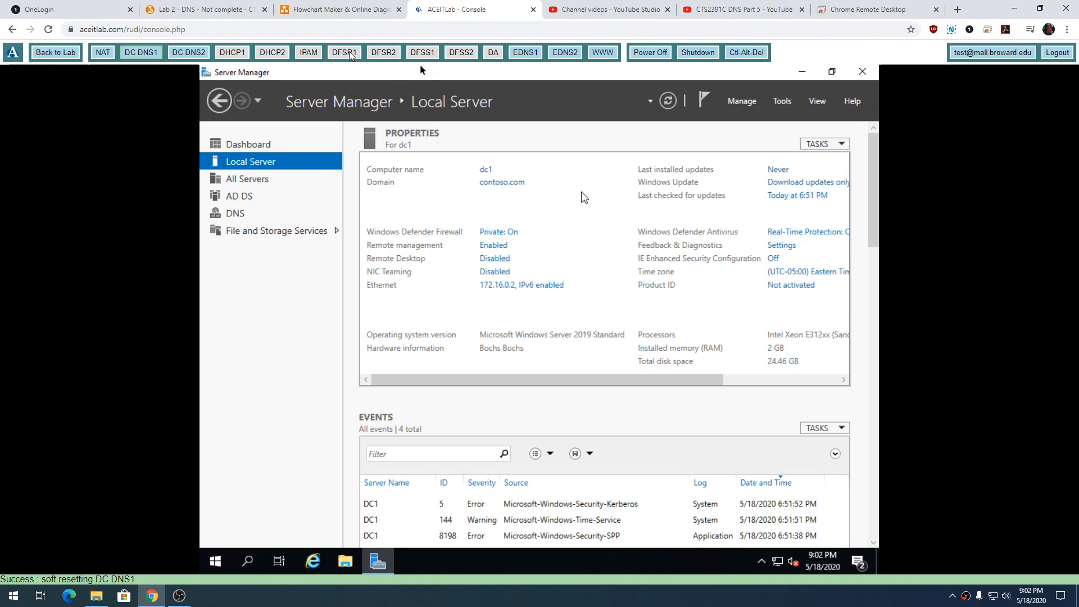
# Switch to the DC DNS2 virtual machine, unlock it and log in to the domain administrator account with its password.
pyautogui.click(177, 53)
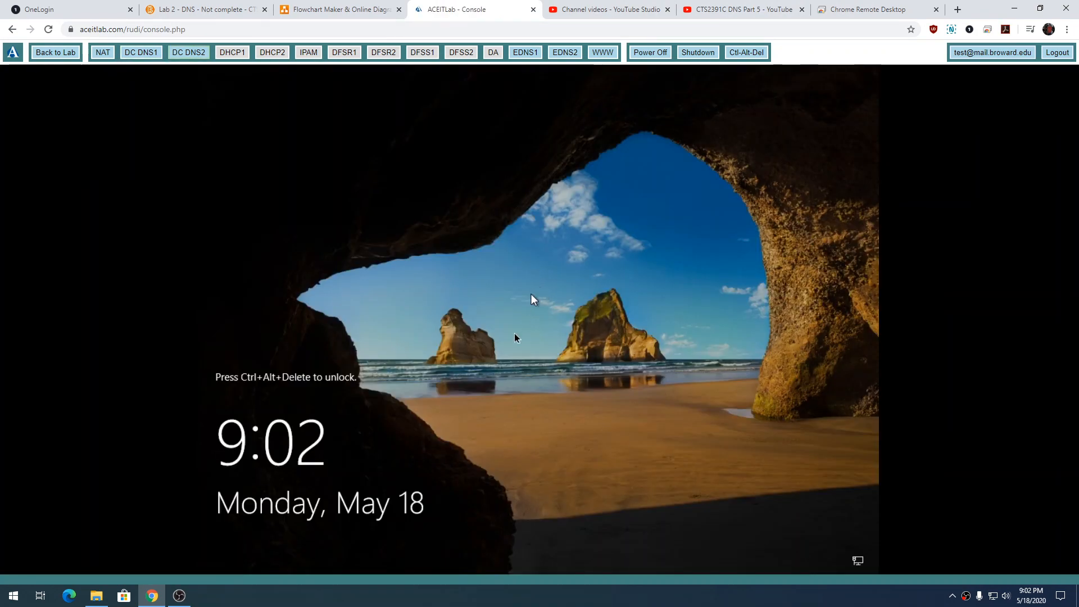
pyautogui.click(728, 56)
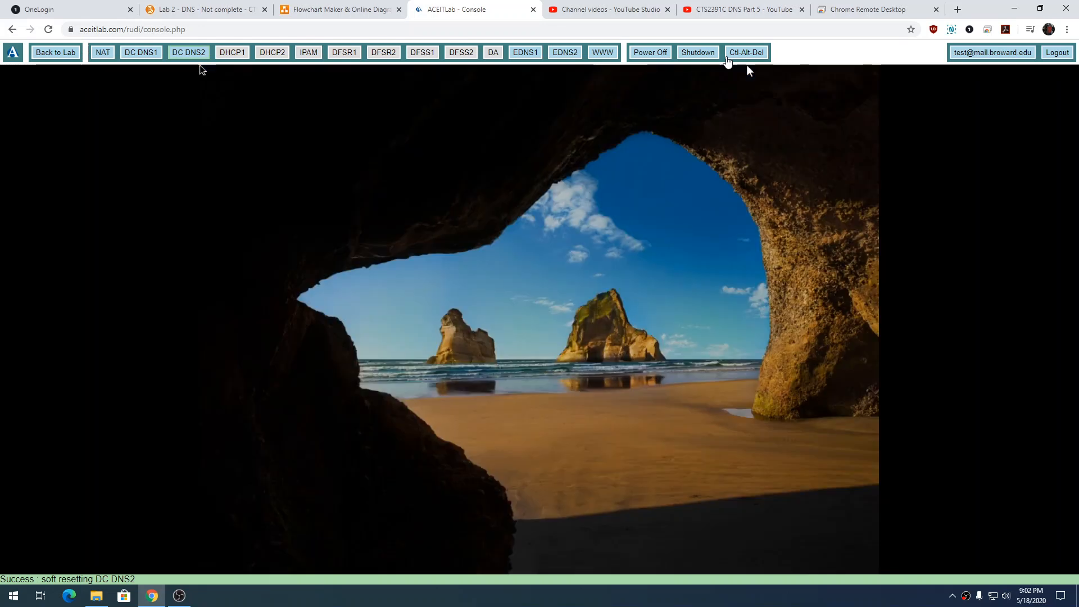
pyautogui.click(728, 61)
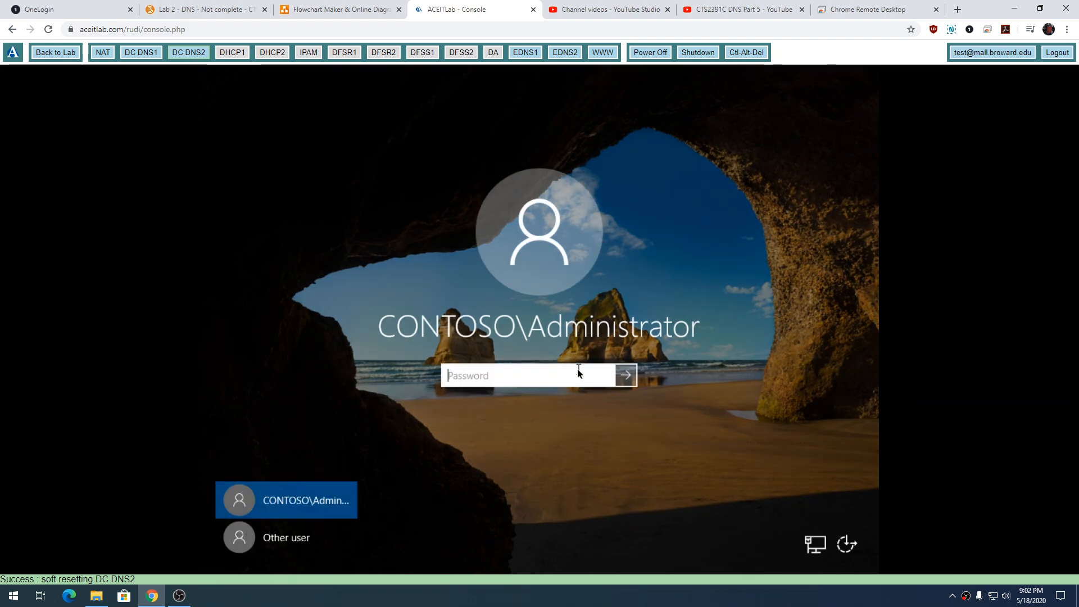
pyautogui.write('Pa$$w0rd')
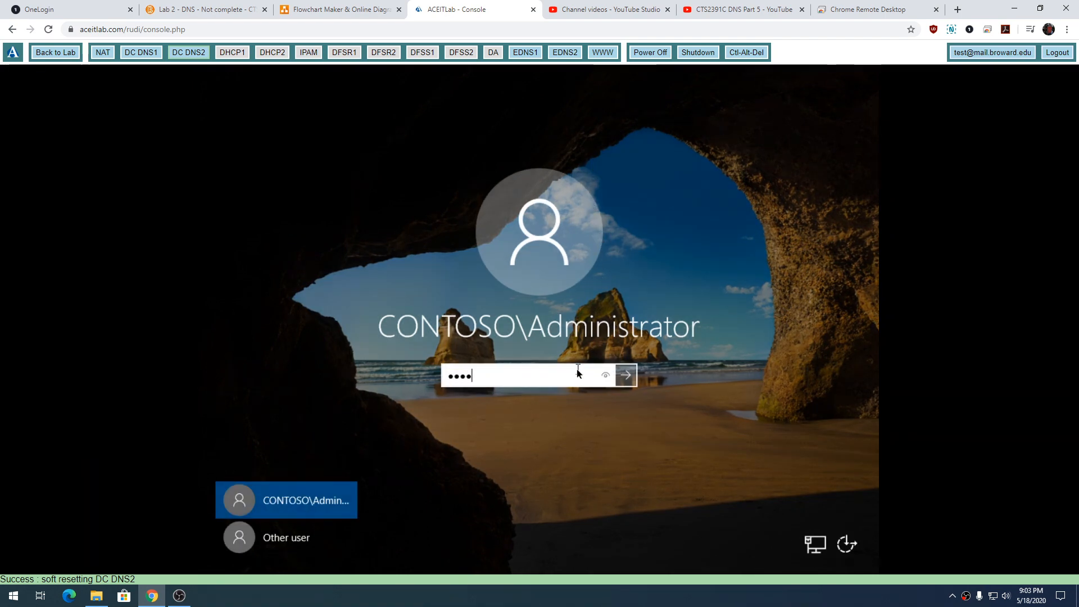
pyautogui.press('Return')
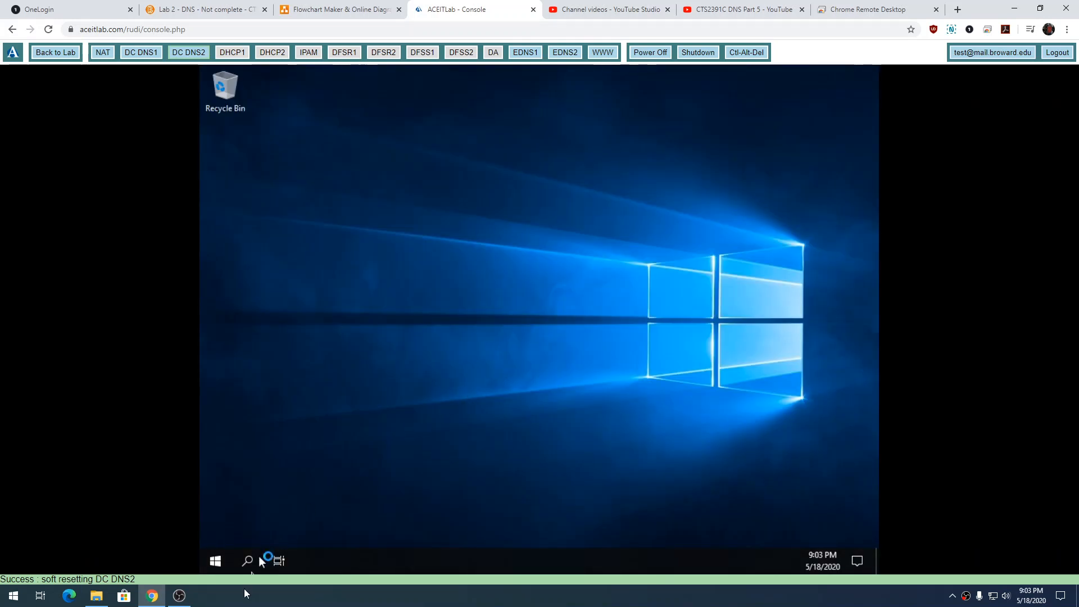
# Open Windows PowerShell on DC2 and display the full network configuration with ipconfig /all.
pyautogui.click(216, 561)
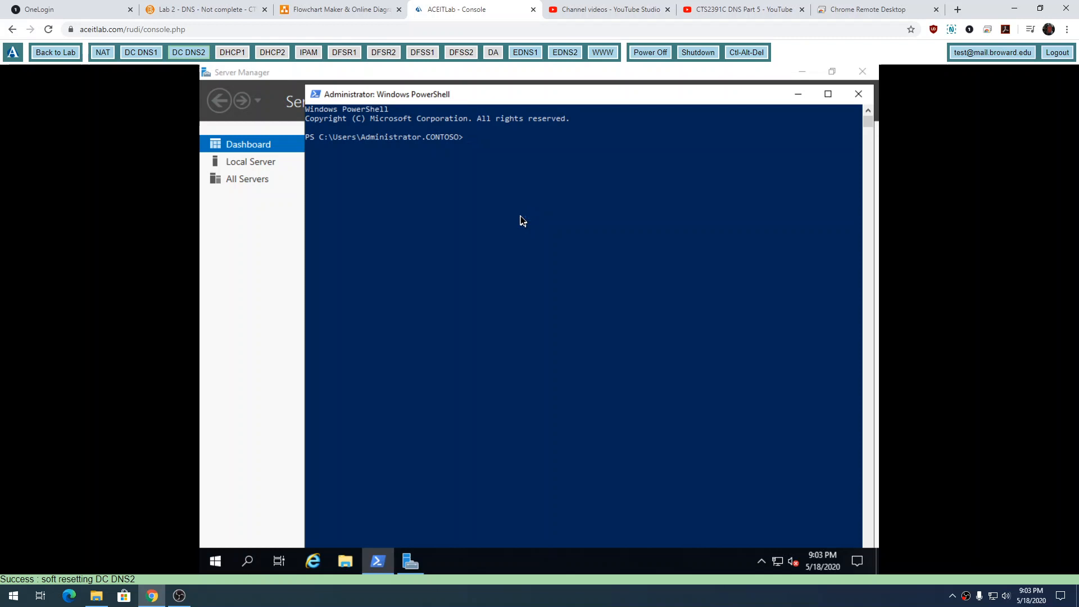
pyautogui.click(521, 214)
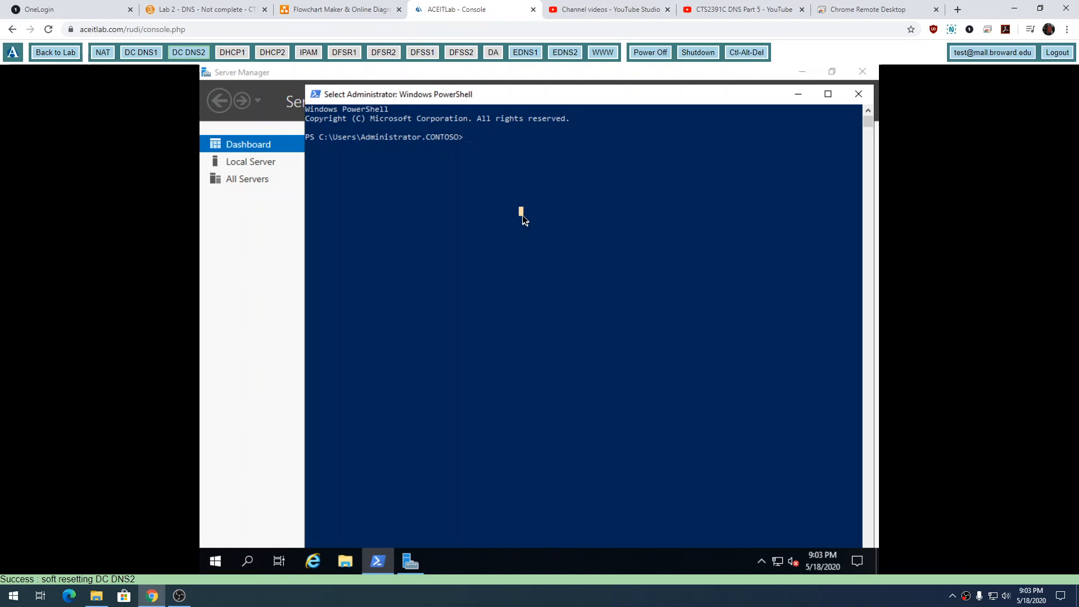
pyautogui.write('ipaond')
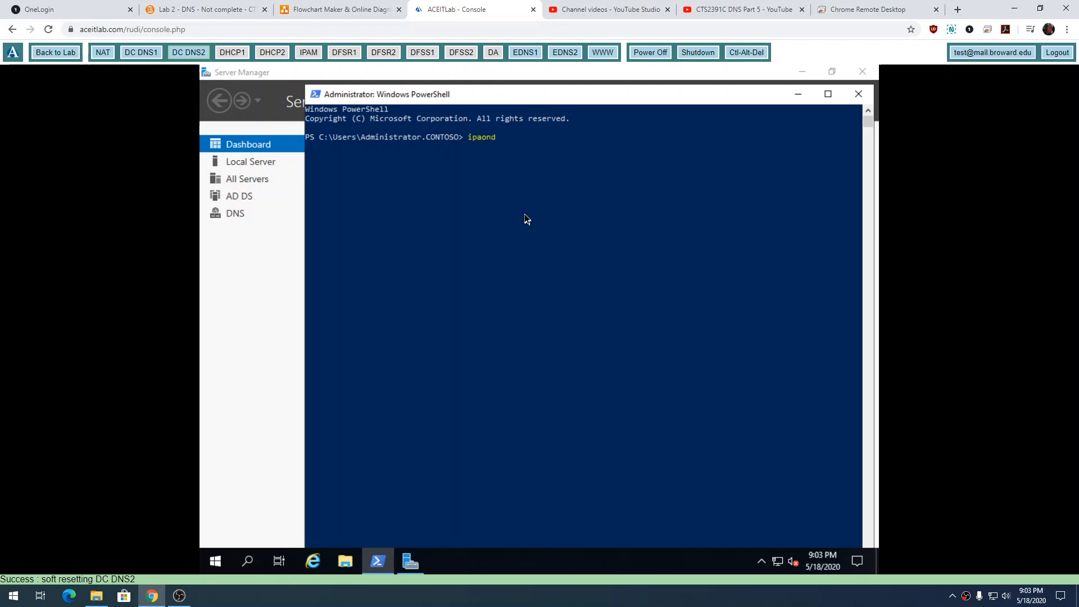
pyautogui.click(527, 219)
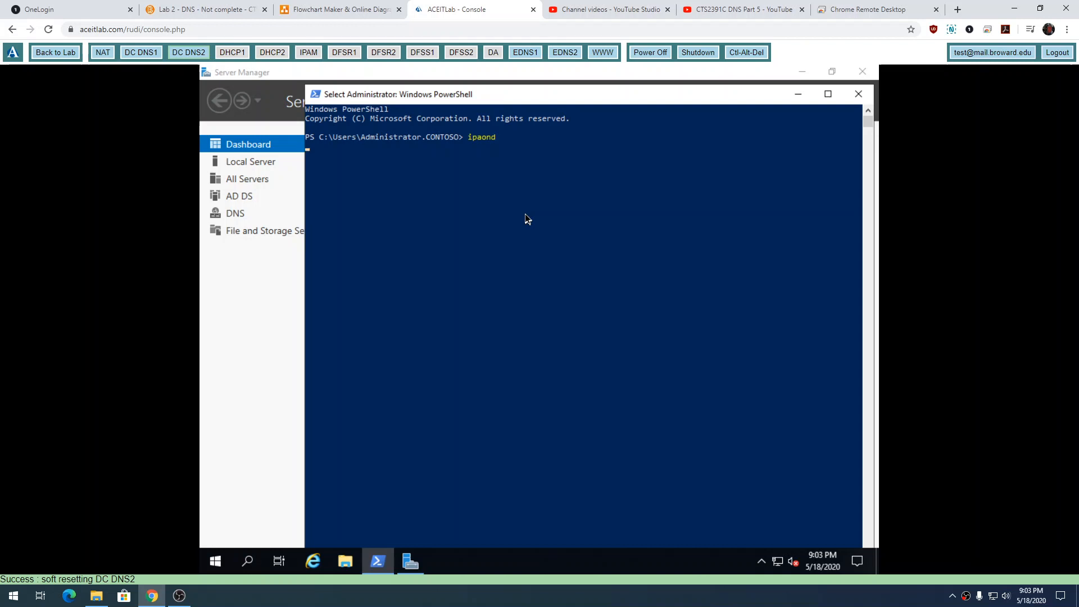
pyautogui.hotkey('ctrl', 'c')
pyautogui.write('ipconfig /all')
pyautogui.press('Return')
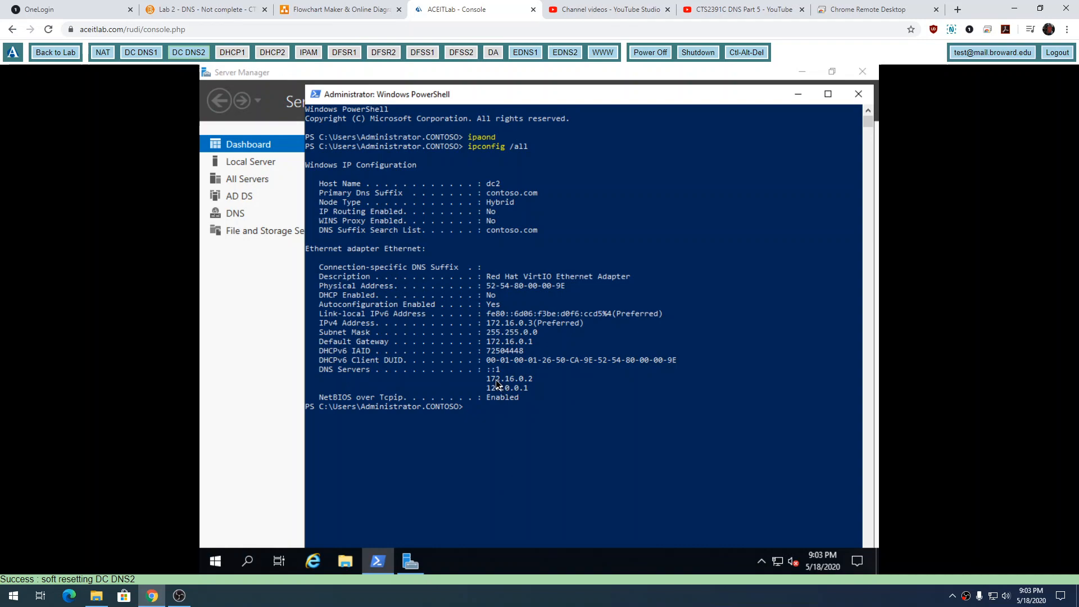
# Compare DC2's DNS servers with the network diagram, highlighting the ::1 loopback entry in the ipconfig output.
pyautogui.click(848, 10)
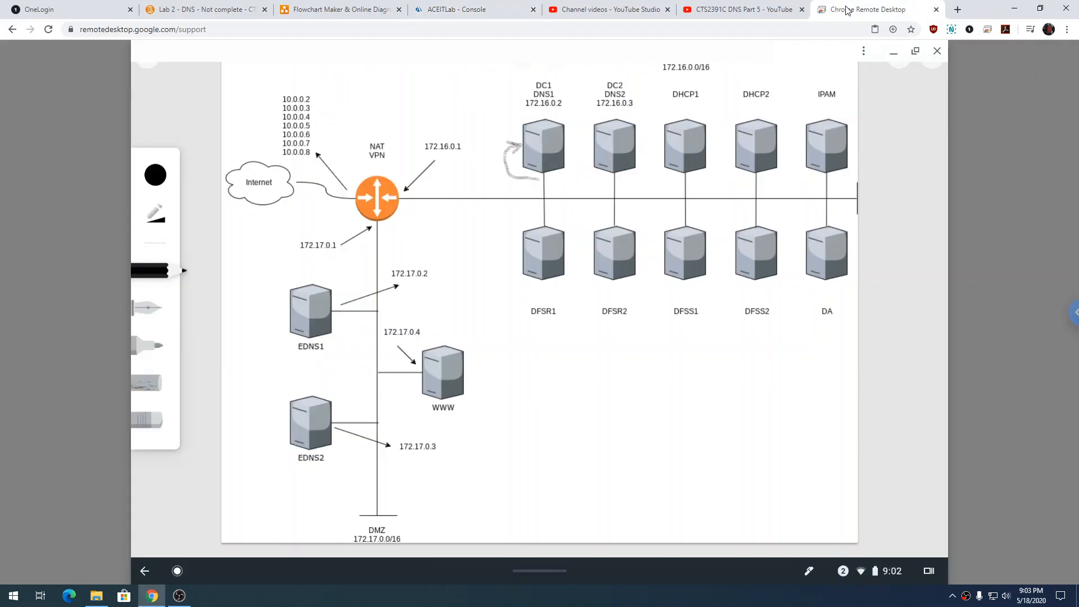
pyautogui.click(497, 13)
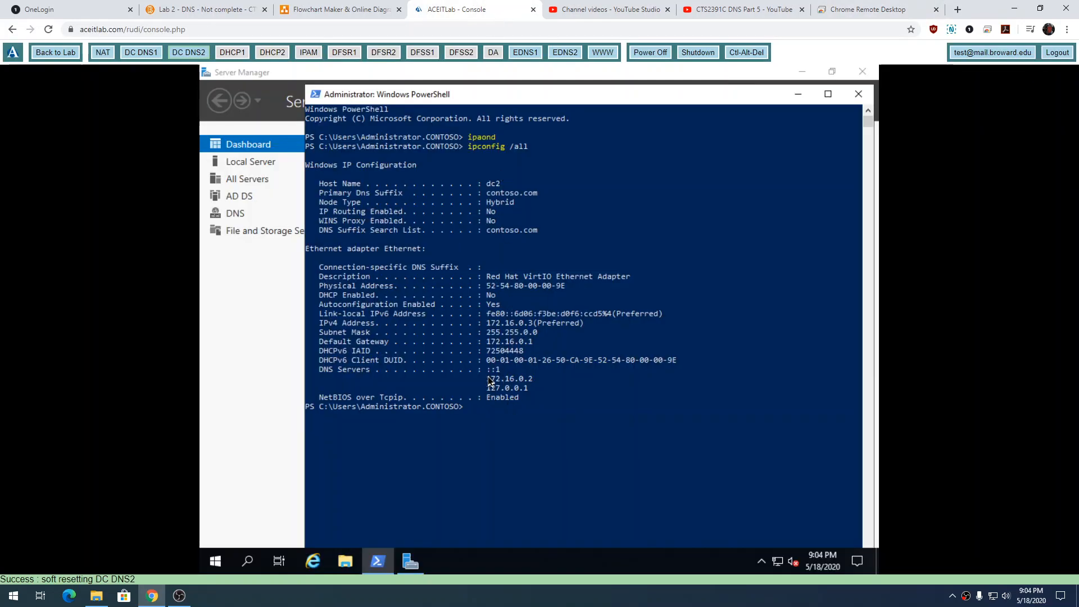
pyautogui.moveTo(484, 369); pyautogui.dragTo(497, 368)
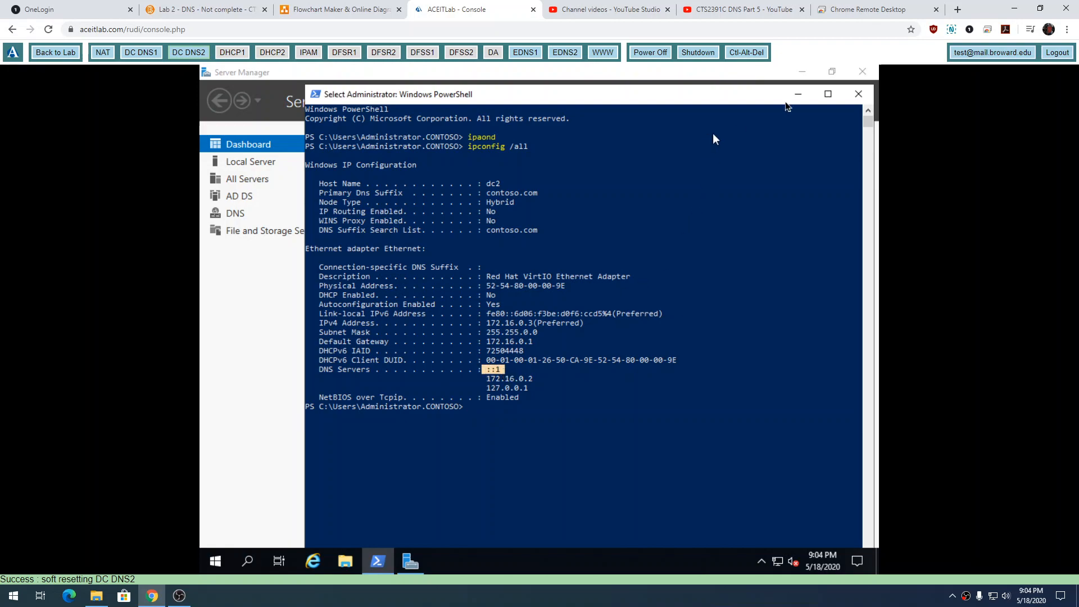
pyautogui.click(885, 10)
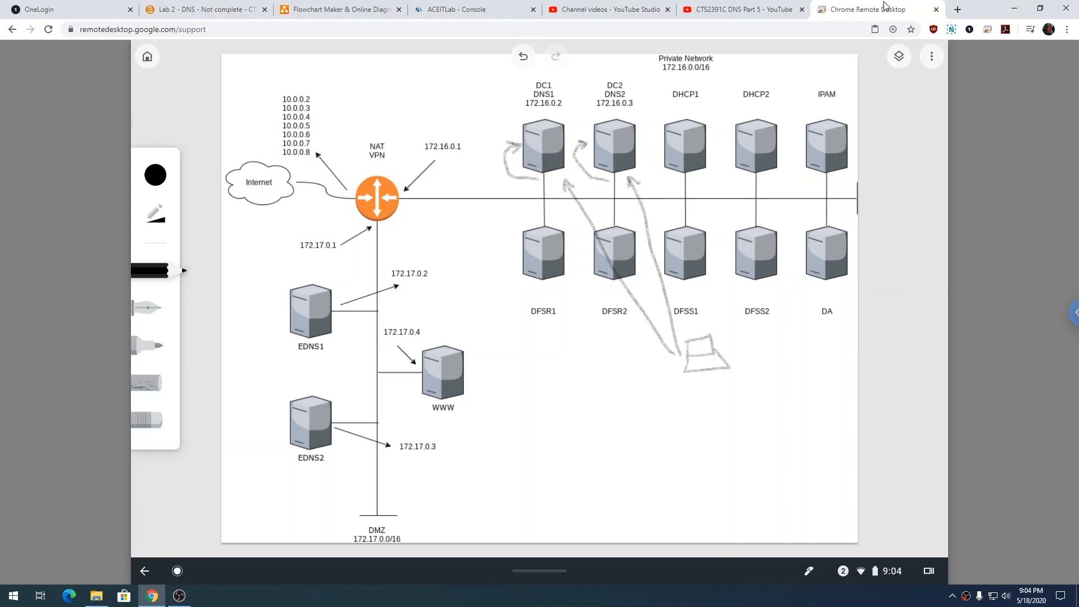
pyautogui.click(472, 9)
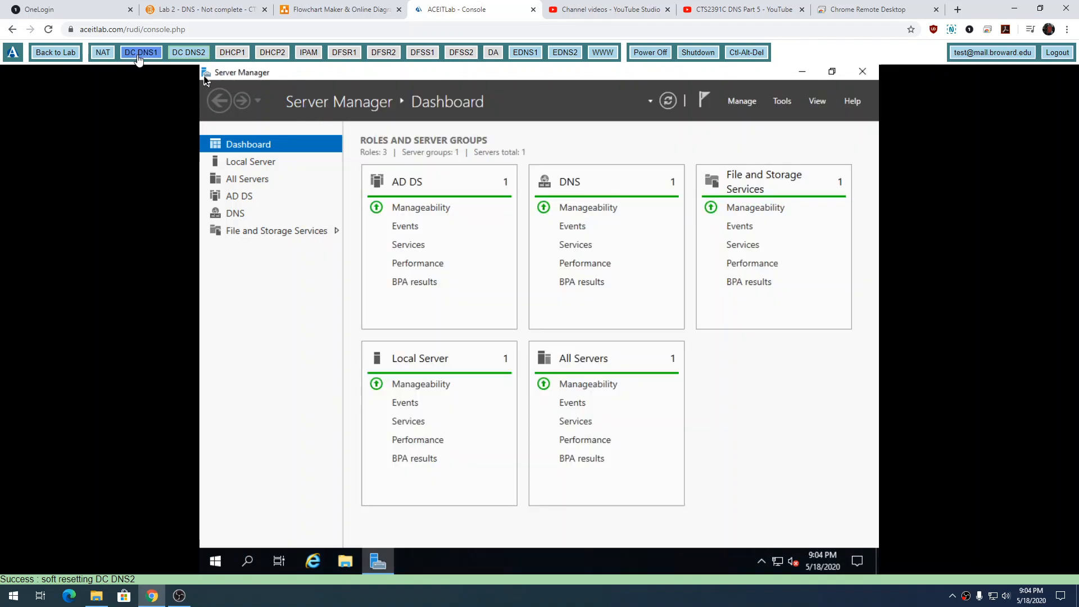
# Switch back to the DC DNS1 machine, open DNS Manager and expand DC1 down to its Forward Lookup Zones.
pyautogui.click(141, 53)
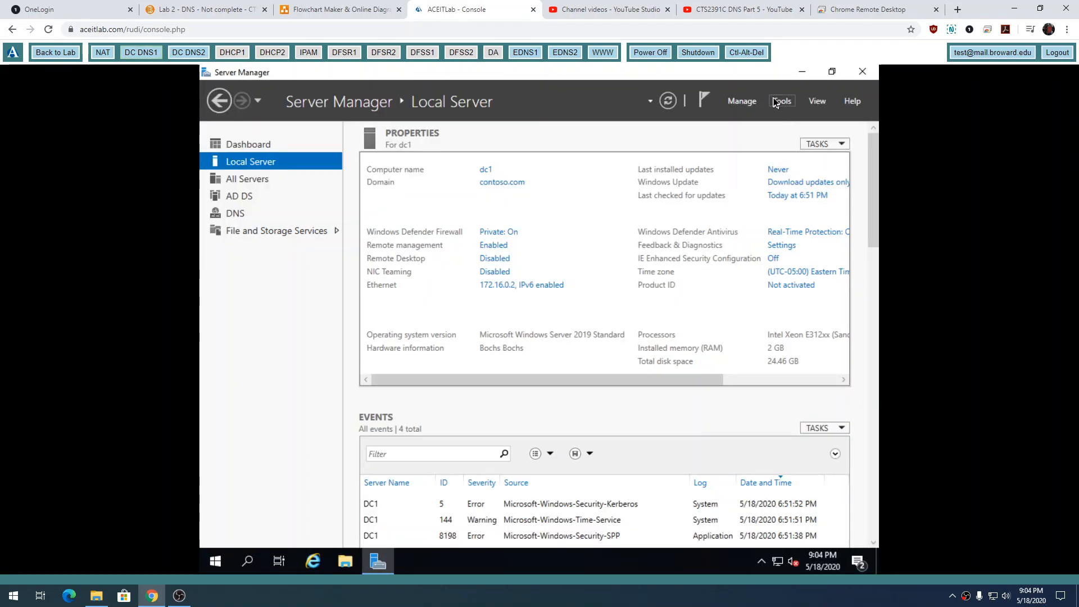
pyautogui.click(776, 102)
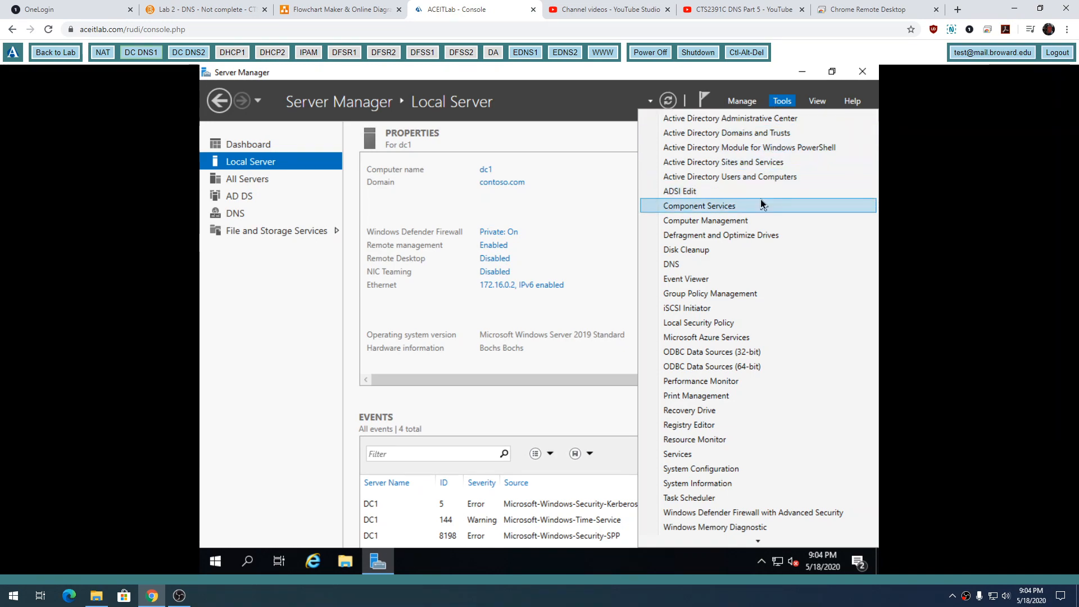
pyautogui.click(746, 266)
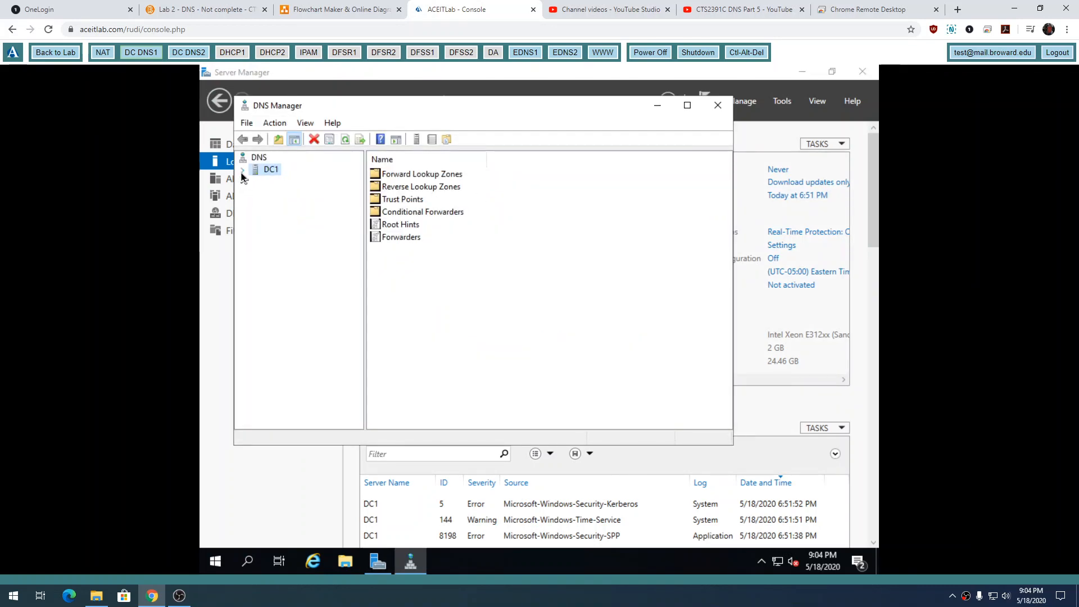
pyautogui.click(242, 171)
pyautogui.doubleClick(282, 182)
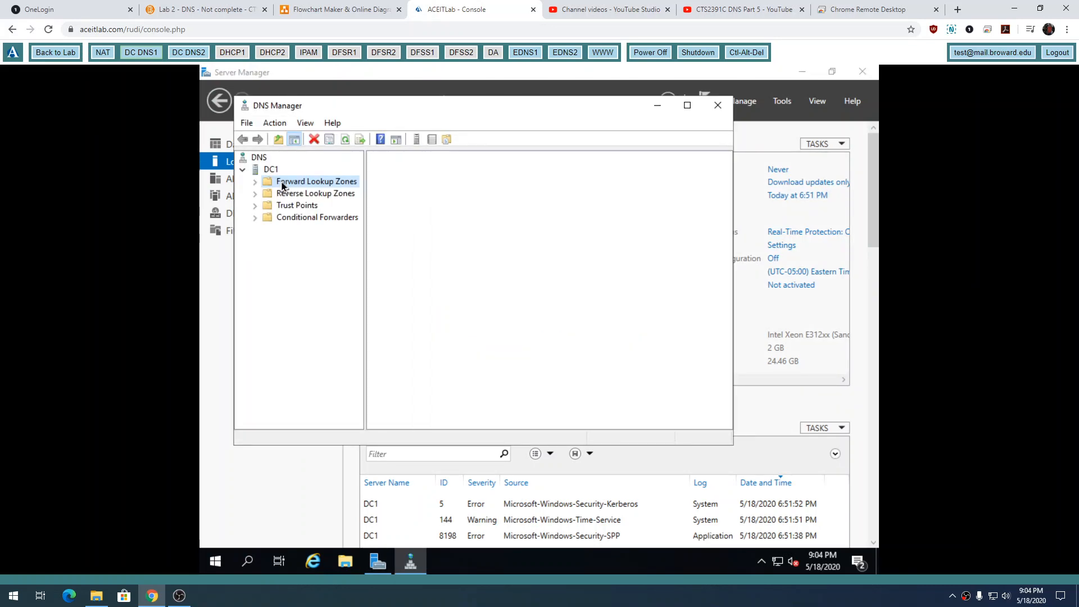
# Examine the records in DC1's contoso.com forward zone and in the 17.172.in-addr.arpa and 16.172.in-addr.arpa reverse zones, selecting the latter's Start of Authority record.
pyautogui.click(295, 207)
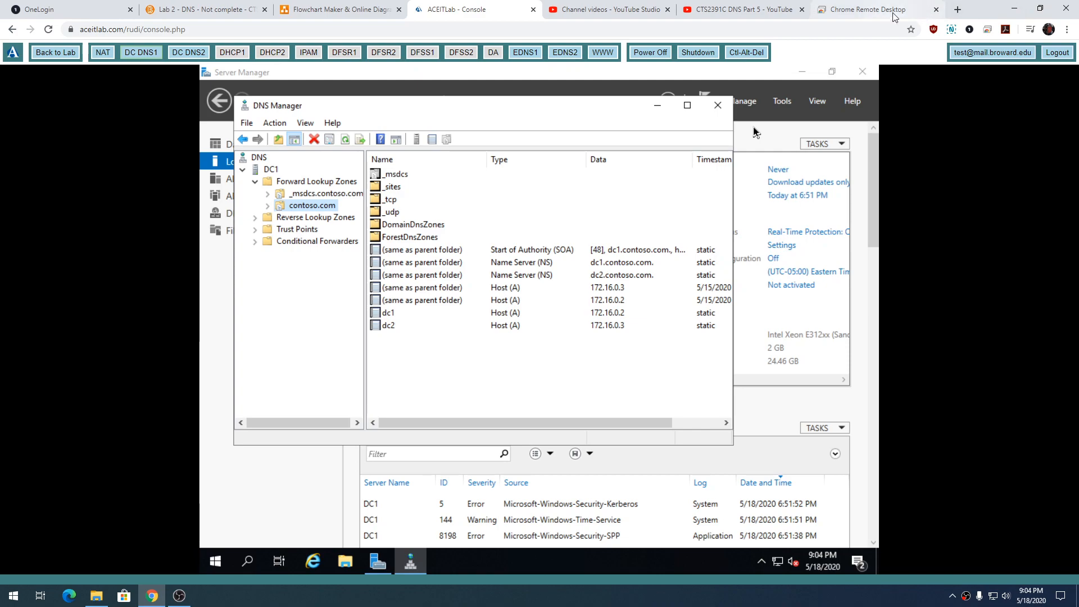
pyautogui.click(254, 220)
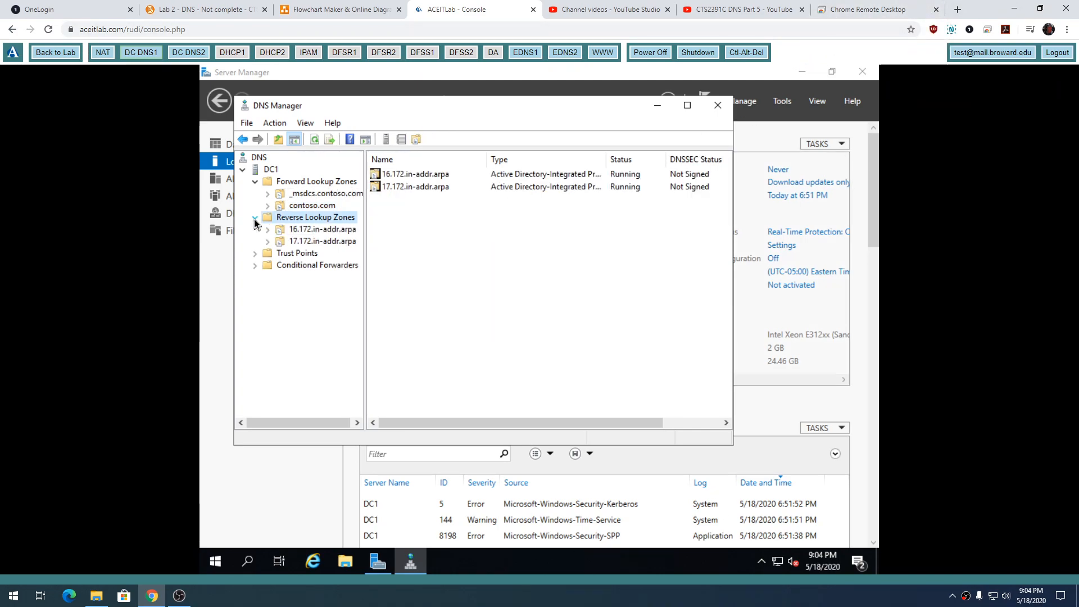
pyautogui.click(308, 244)
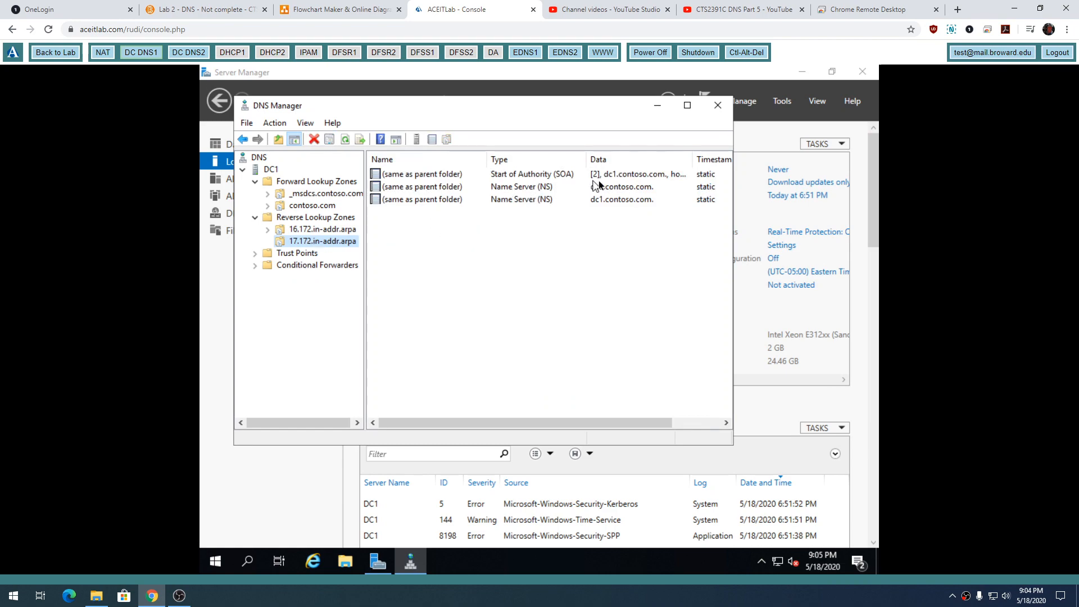
pyautogui.click(302, 230)
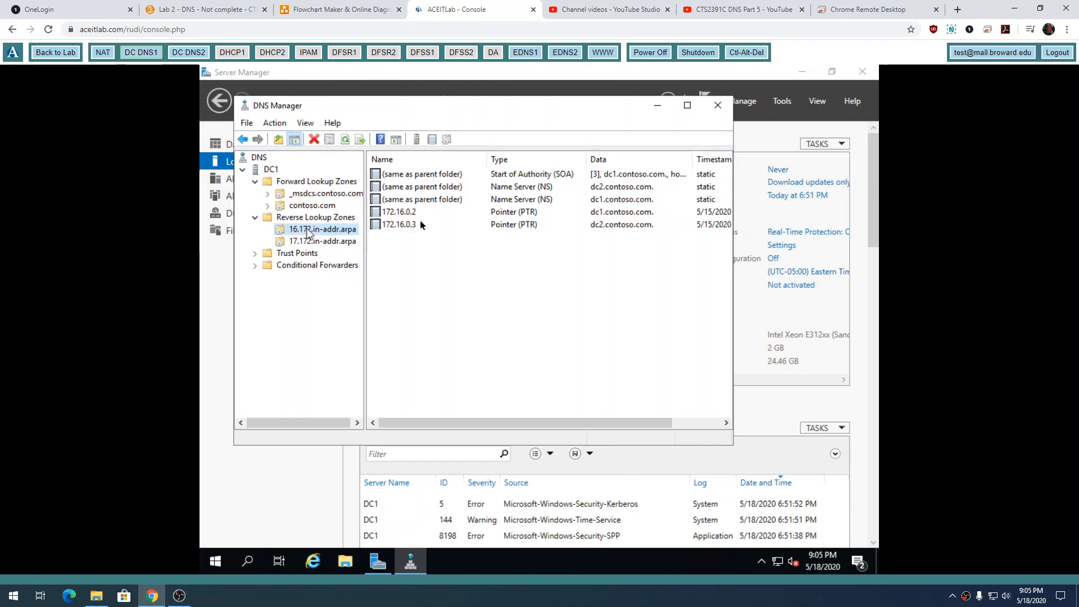
pyautogui.click(550, 178)
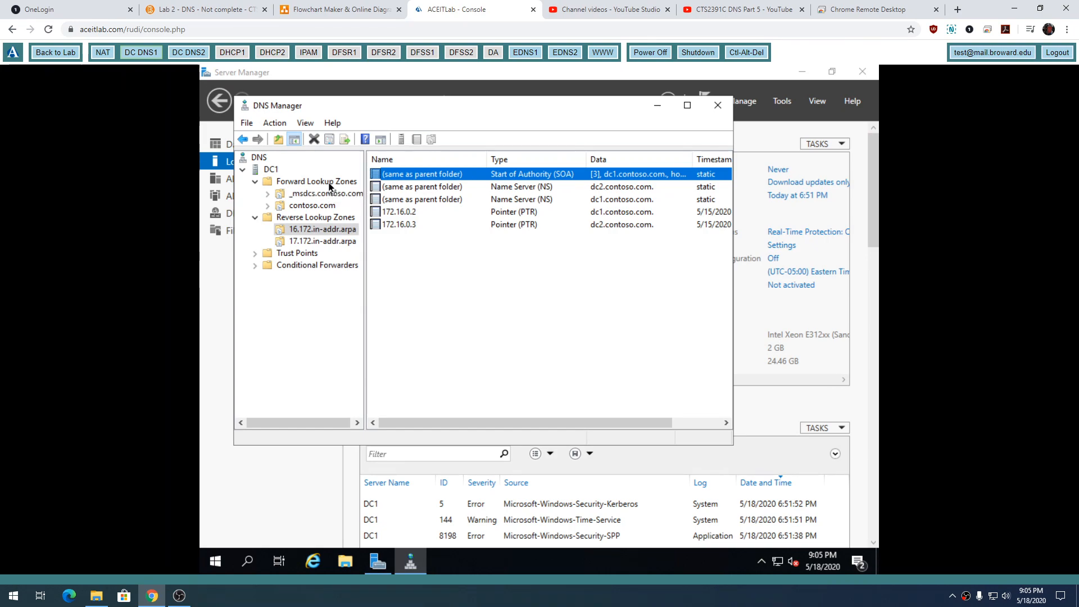
# Display the contoso.com zone records again, and switch to the network diagram in Chrome Remote Desktop.
pyautogui.click(320, 206)
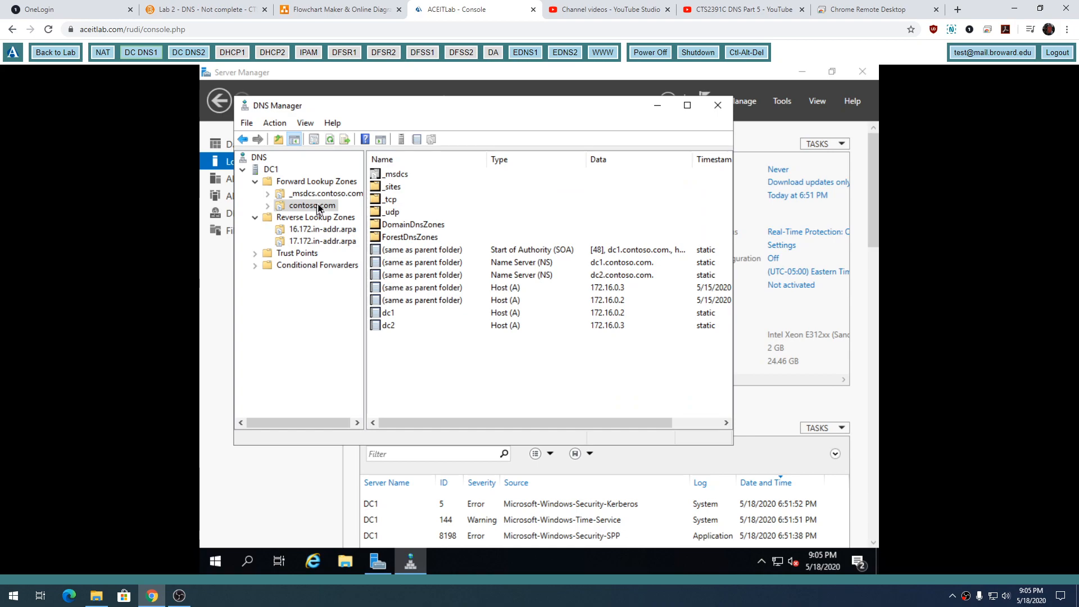
pyautogui.click(848, 9)
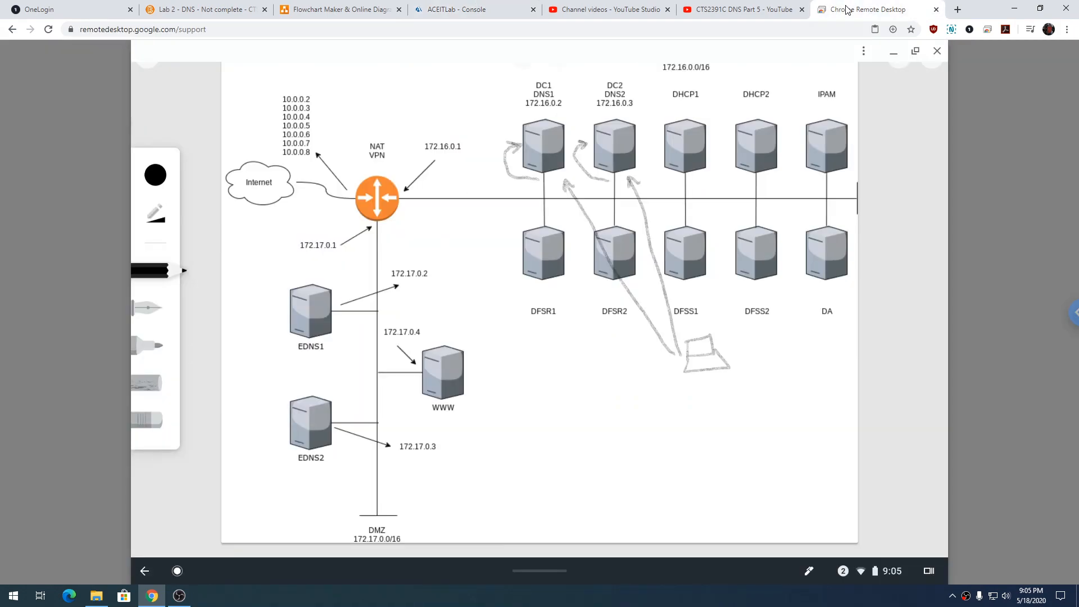
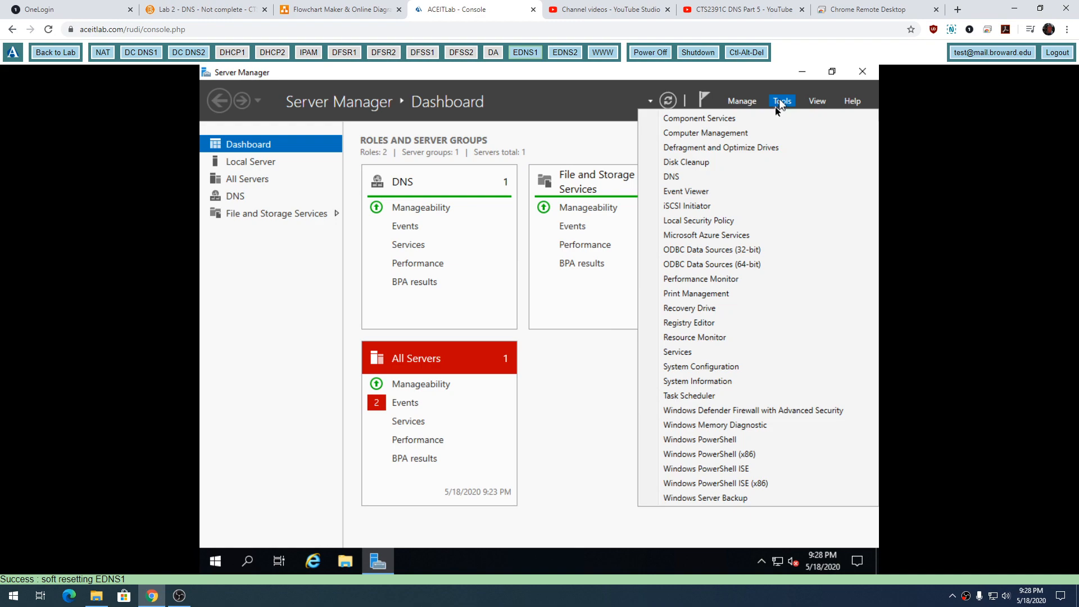
# Open DNS Manager on EDNS1 and expand its Forward Lookup Zones to display the contoso.com records.
pyautogui.click(729, 177)
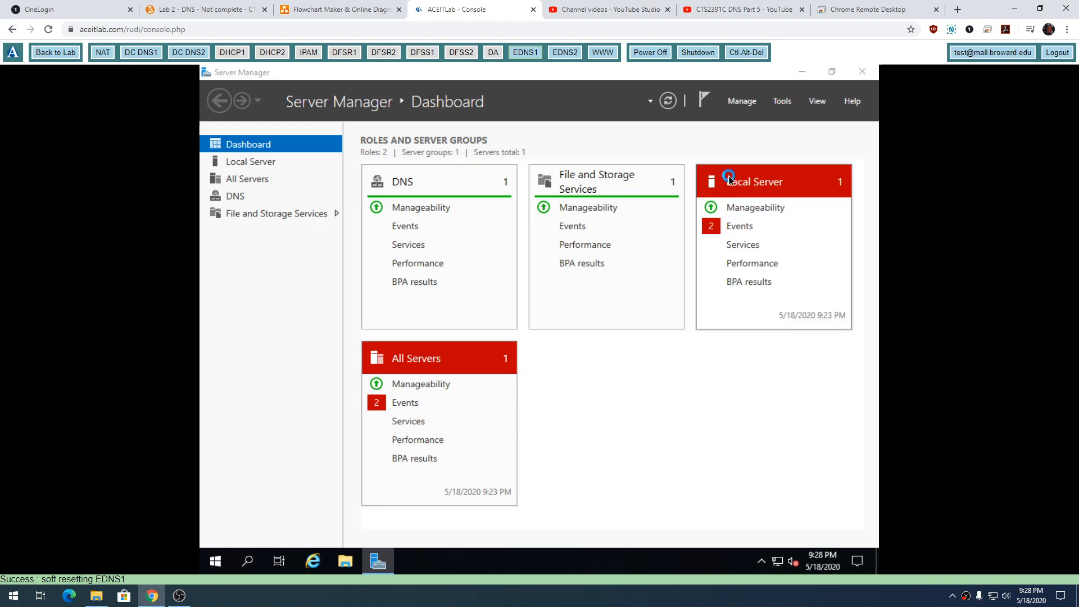
pyautogui.click(207, 134)
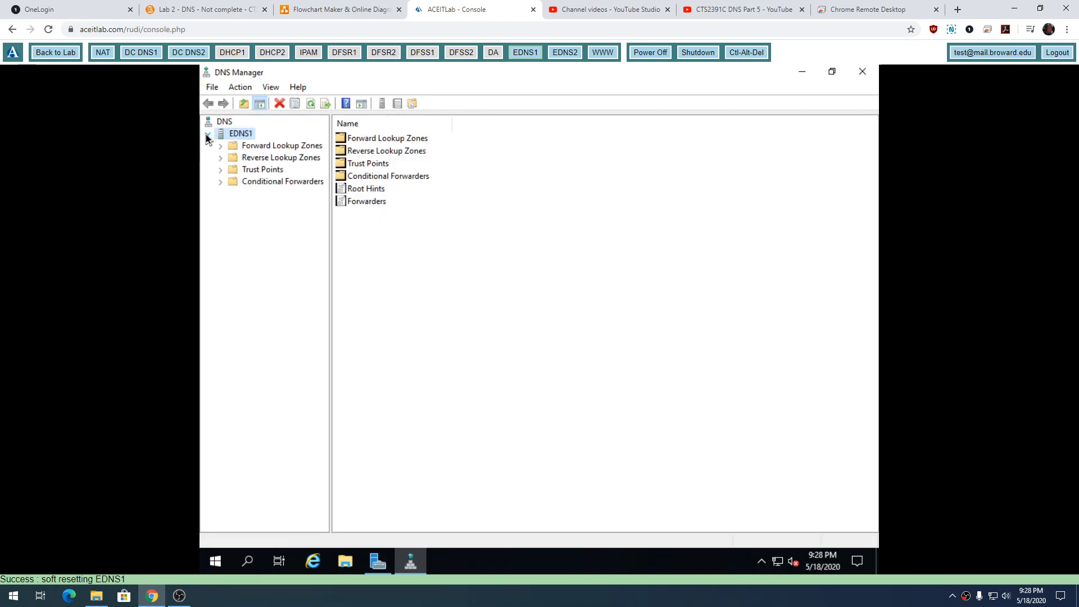
pyautogui.doubleClick(232, 147)
pyautogui.click(254, 158)
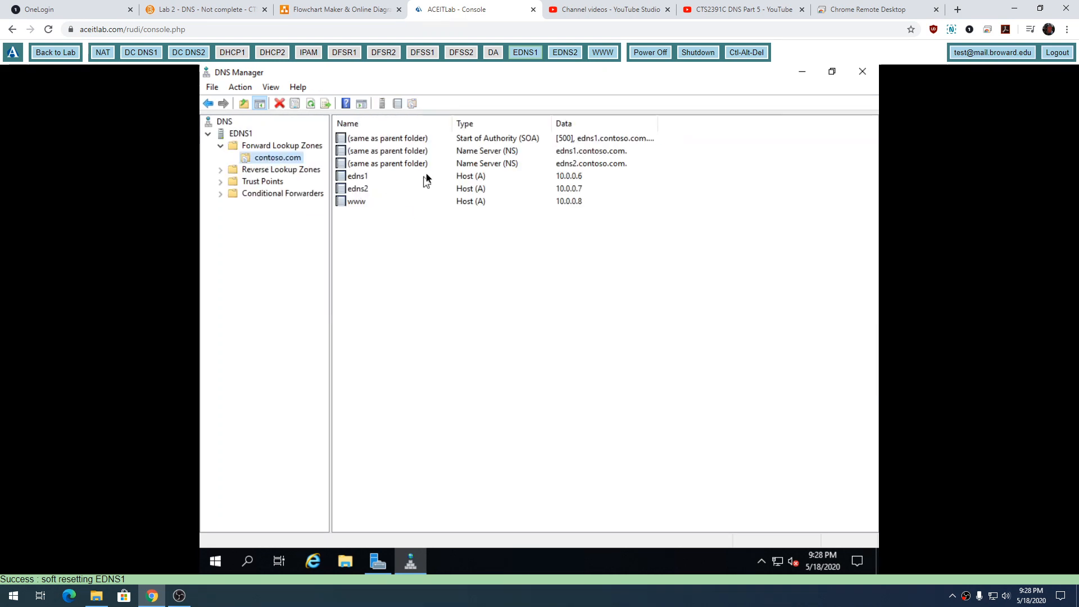
pyautogui.doubleClick(524, 140)
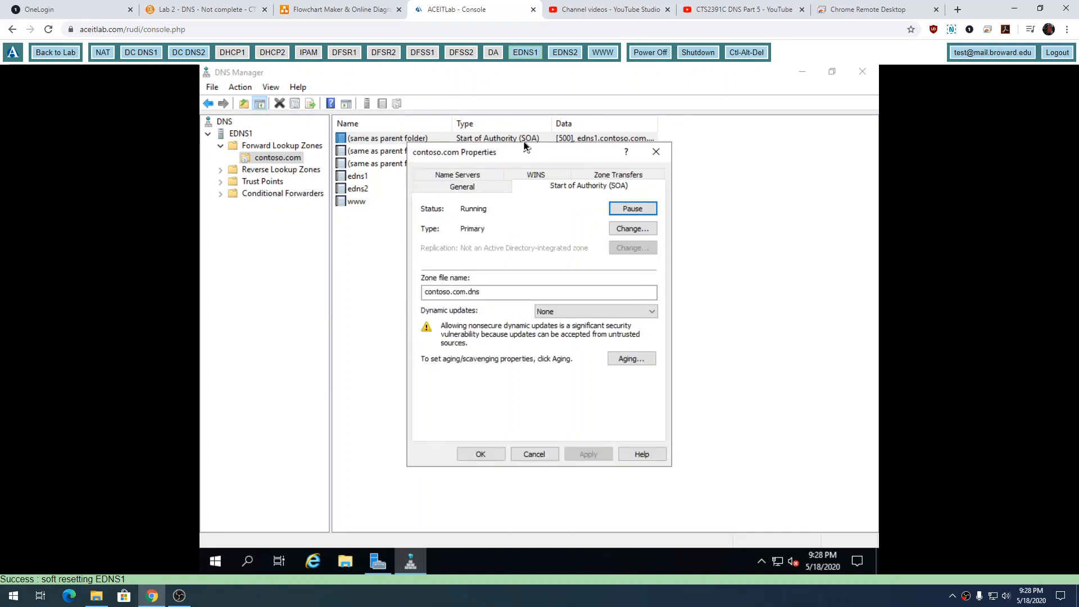
pyautogui.click(500, 251)
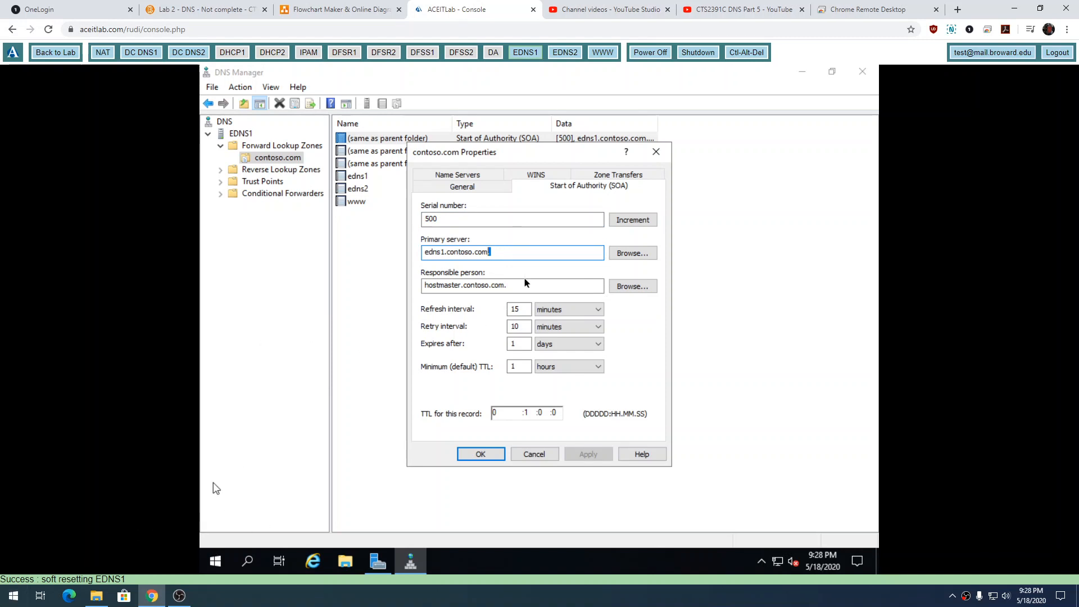
pyautogui.click(873, 9)
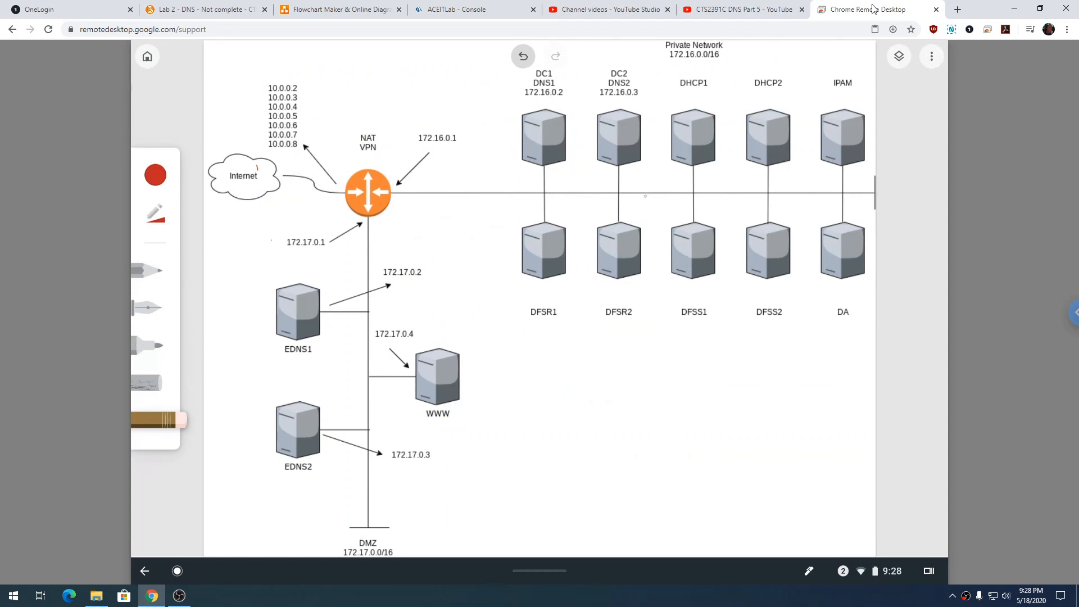
pyautogui.click(463, 12)
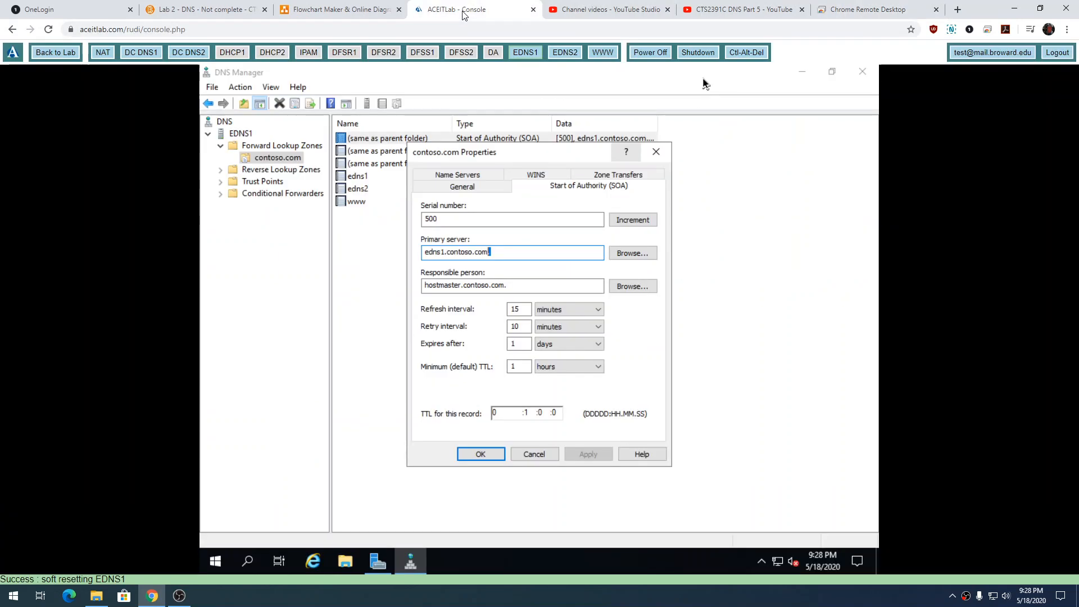
pyautogui.click(853, 10)
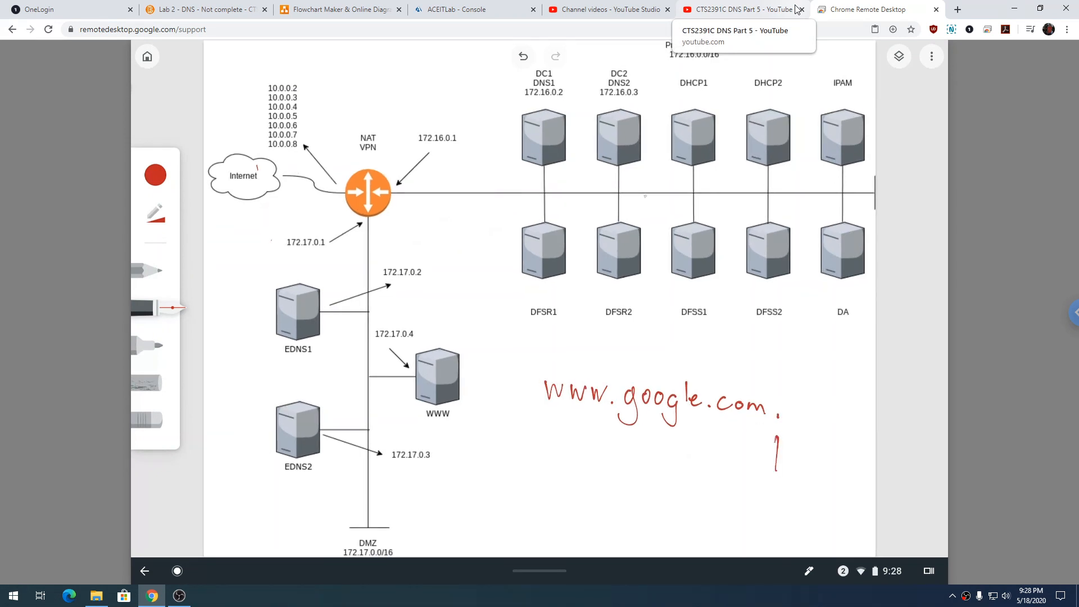
pyautogui.click(957, 10)
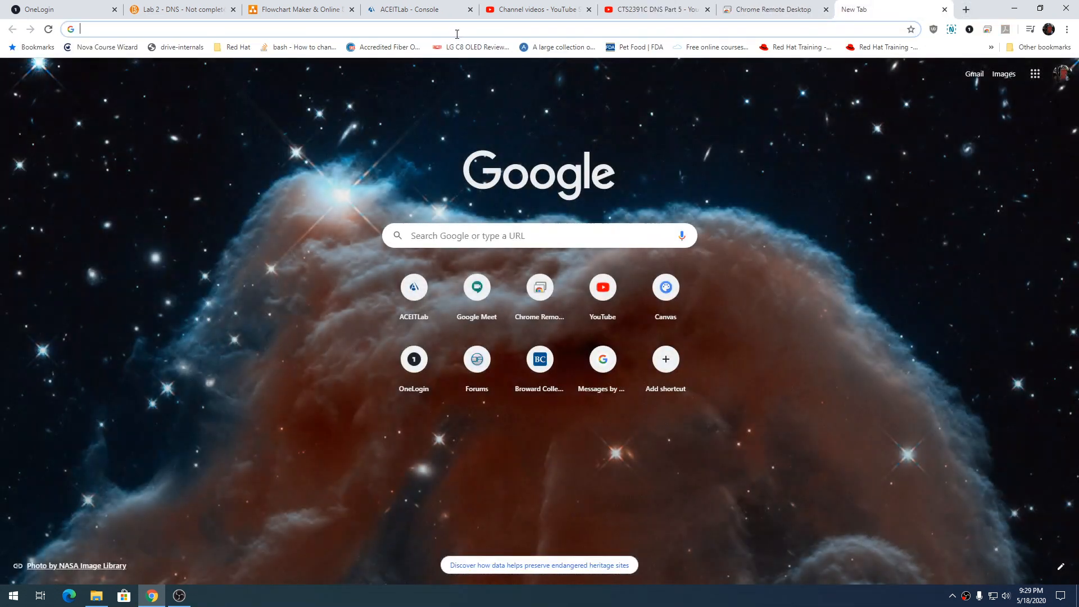
pyautogui.write('www')
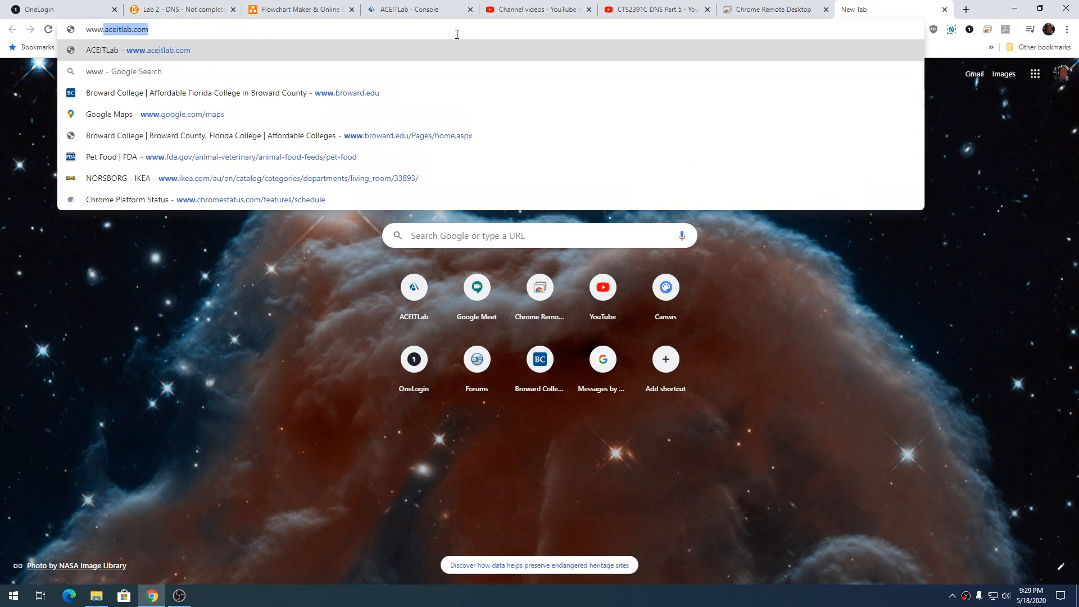
pyautogui.write('.googl')
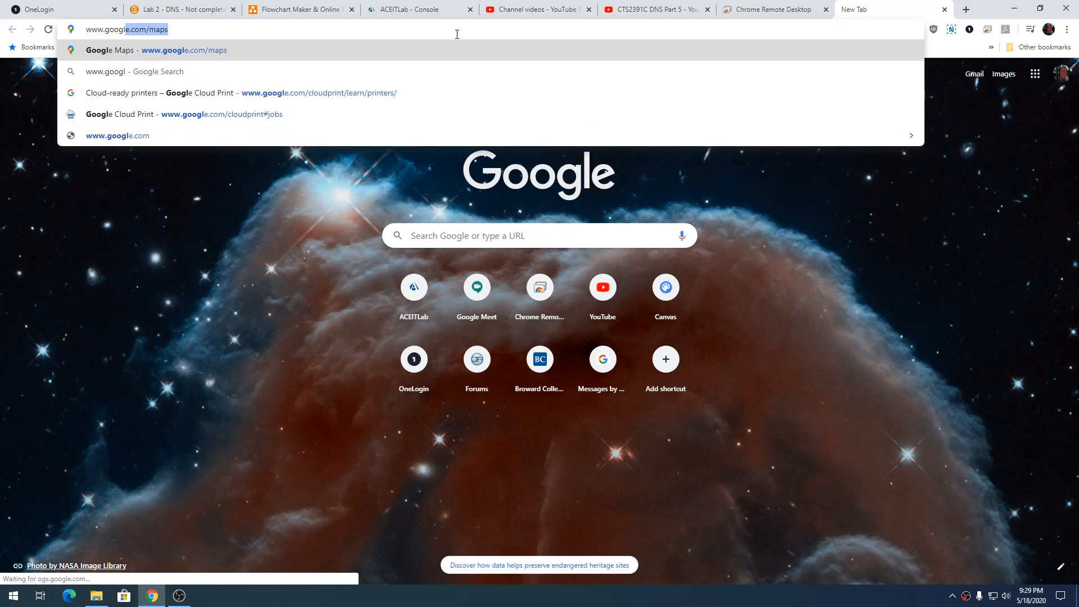
pyautogui.write('e.com.')
pyautogui.press('Return')
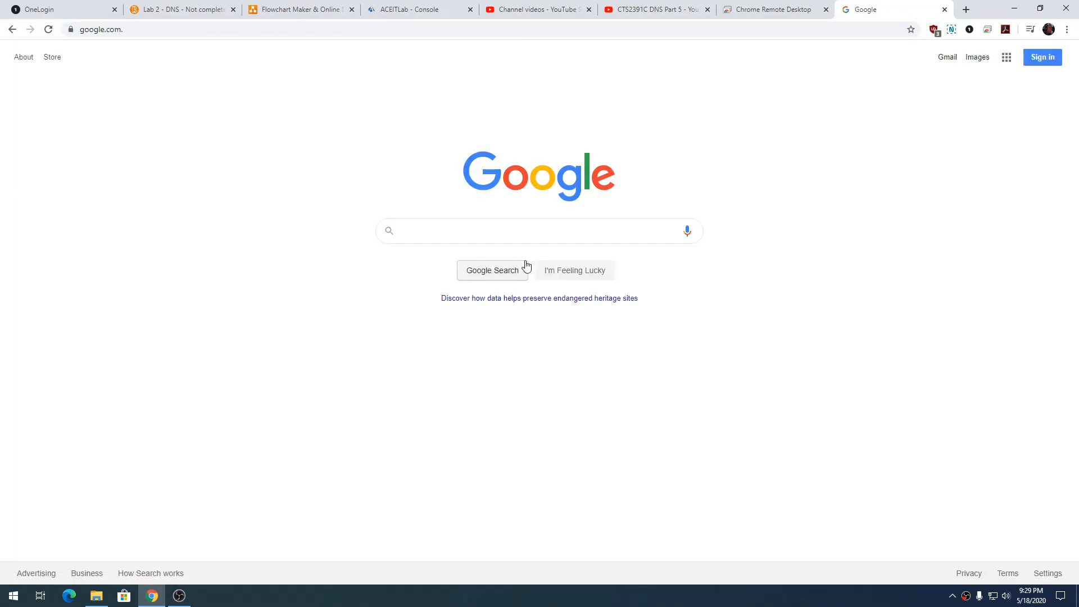
# Search Google for "top level domains" and open the One.com support article "What is a top-level domain?".
pyautogui.click(485, 231)
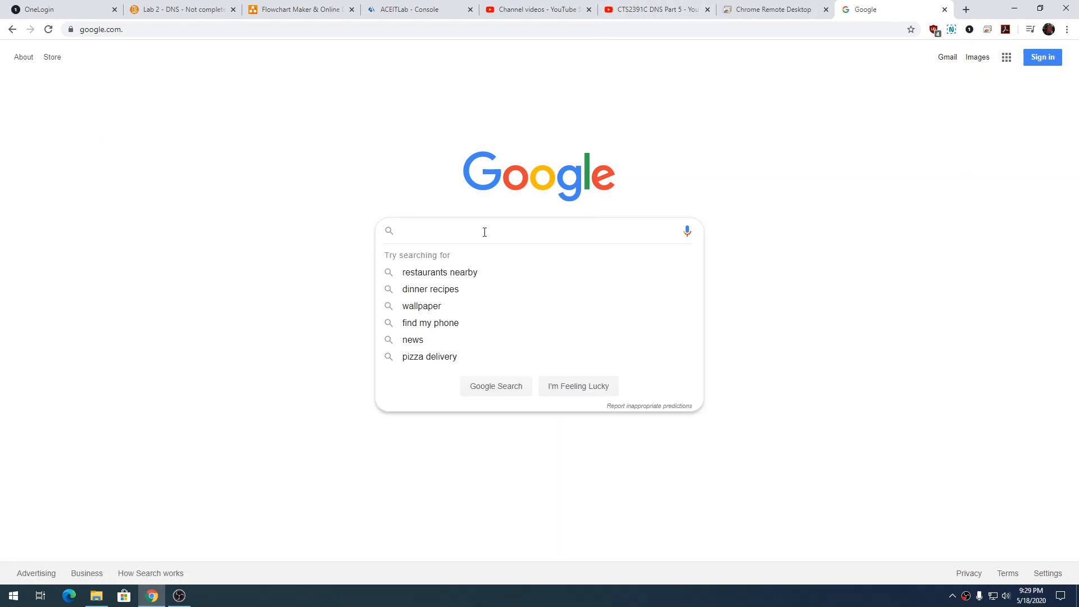
pyautogui.write('top love')
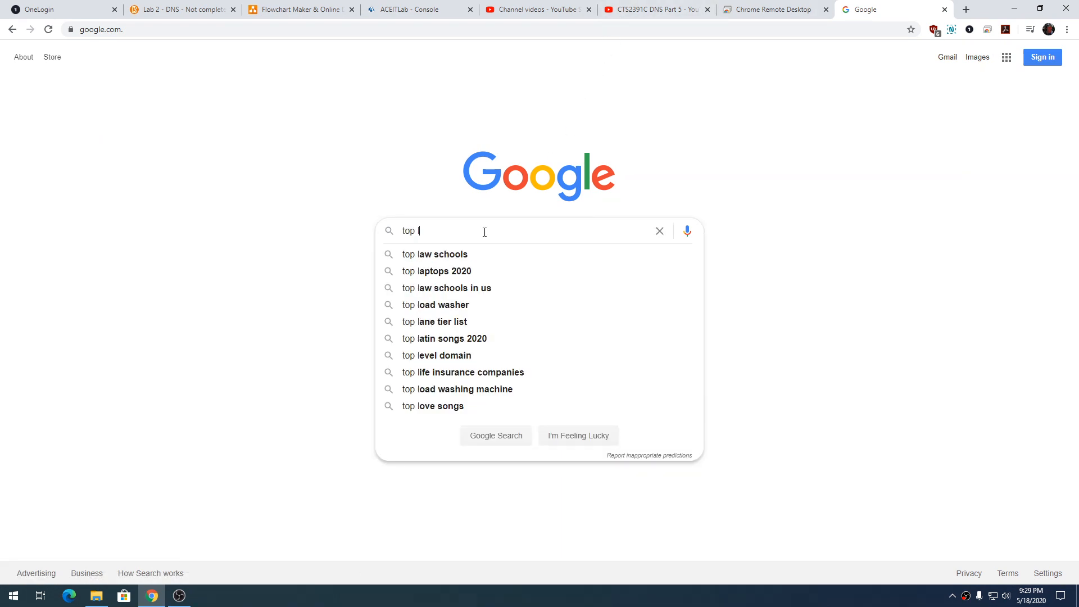
pyautogui.press('BackSpace')
pyautogui.press('BackSpace')
pyautogui.write('e')
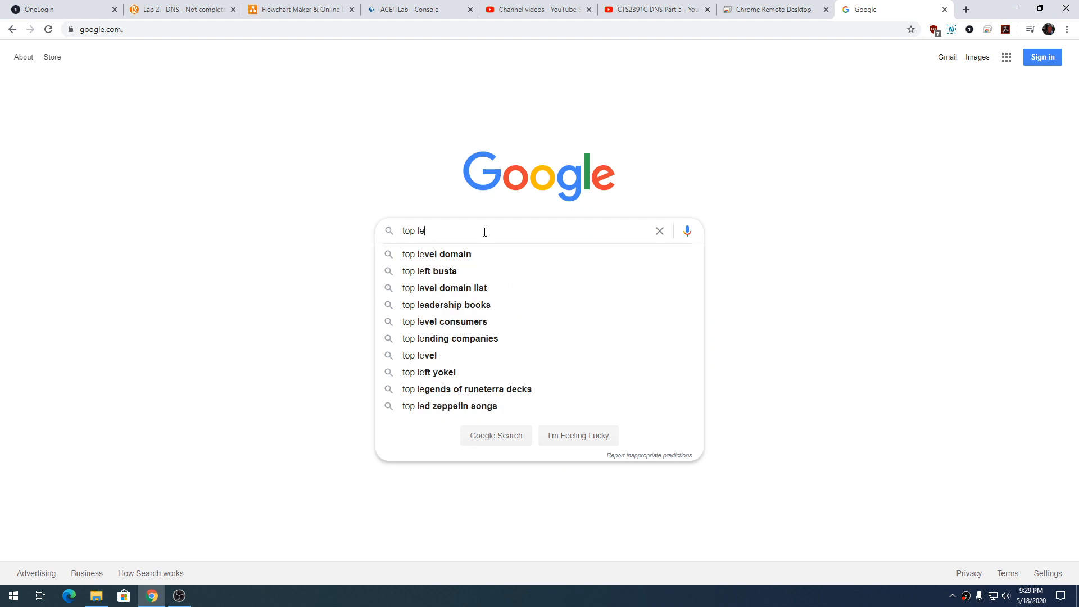
pyautogui.write('vel domains')
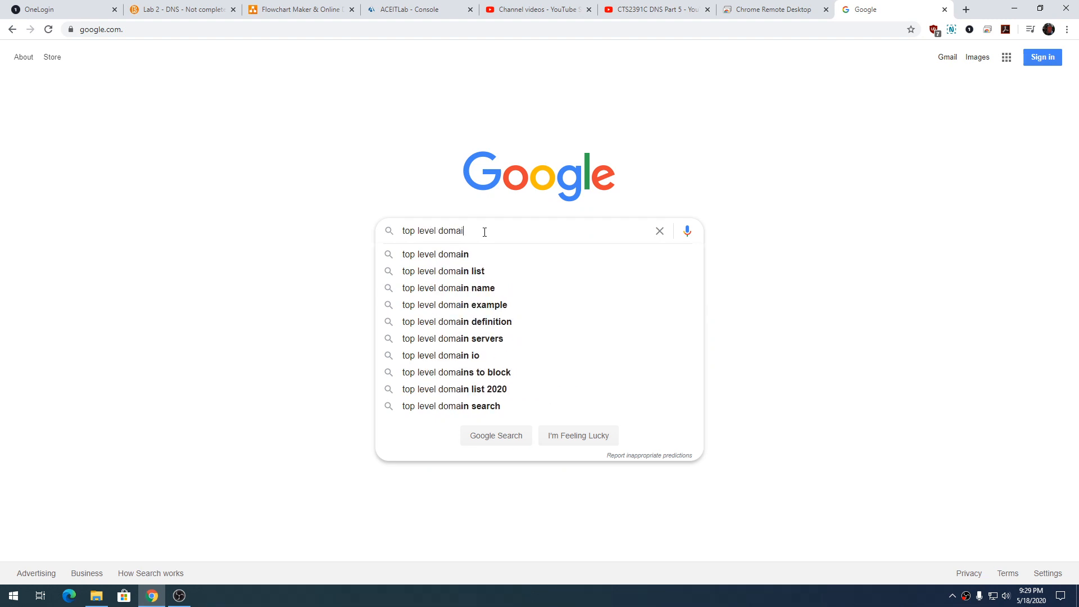
pyautogui.press('Return')
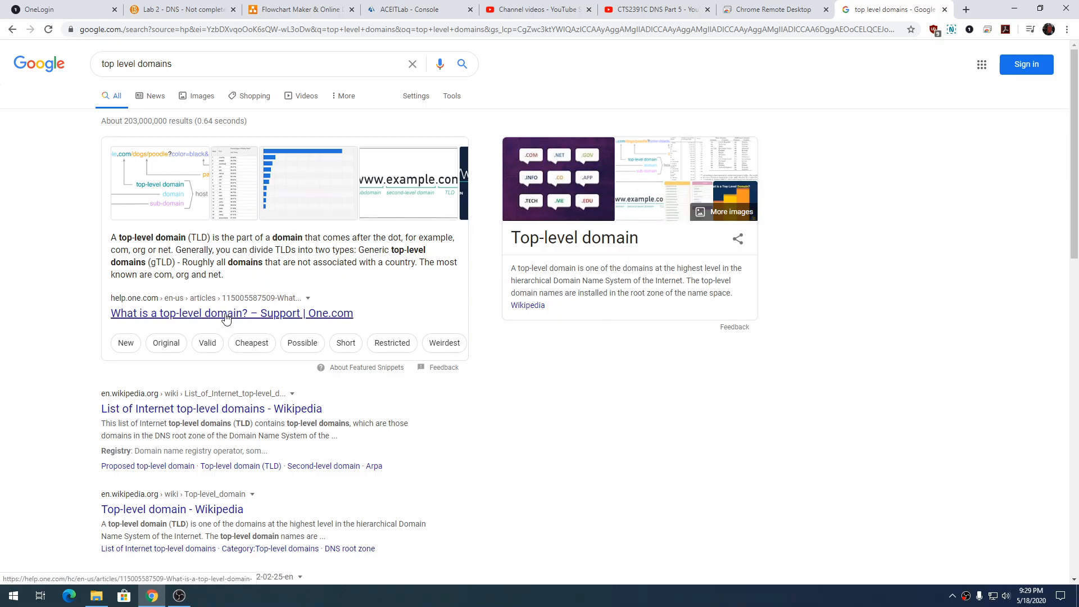
pyautogui.click(223, 316)
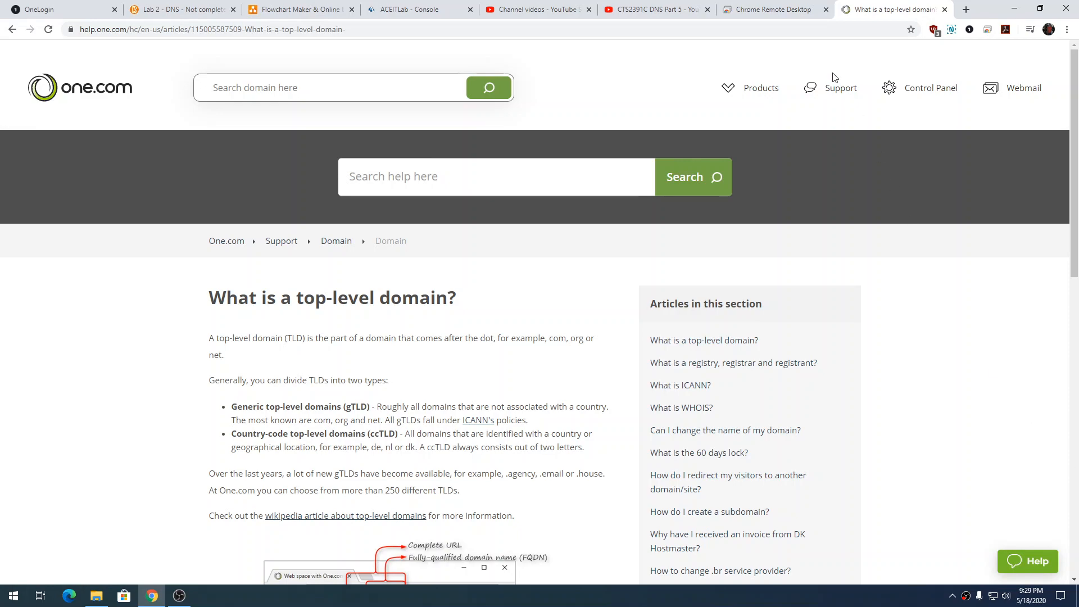
# Label the final dot "root domain" on the network diagram, and return to the EDNS1 console to close the contoso.com properties without changes.
pyautogui.click(773, 9)
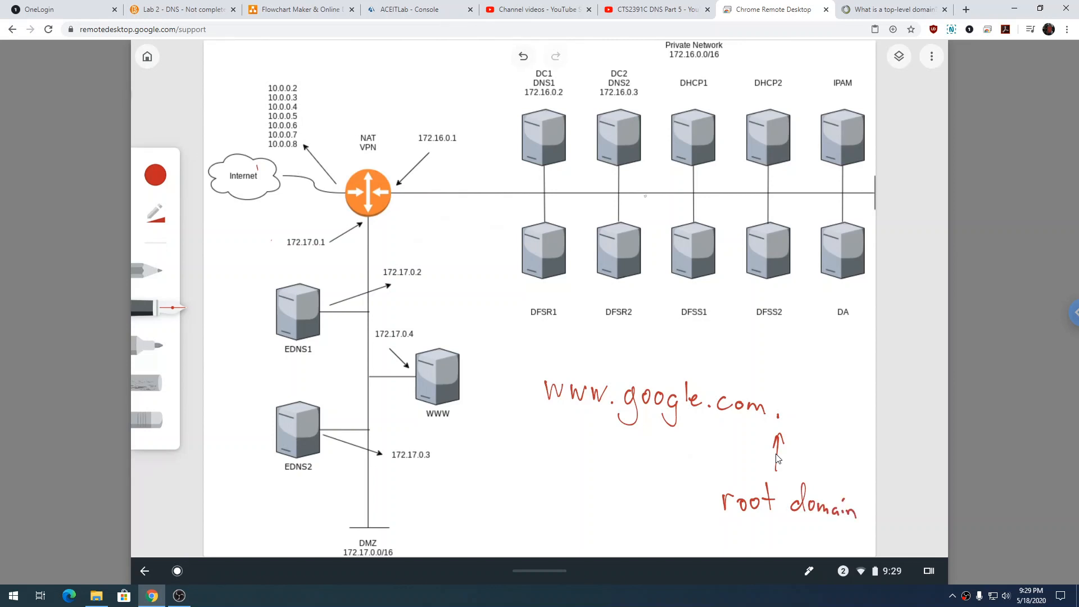
pyautogui.click(406, 10)
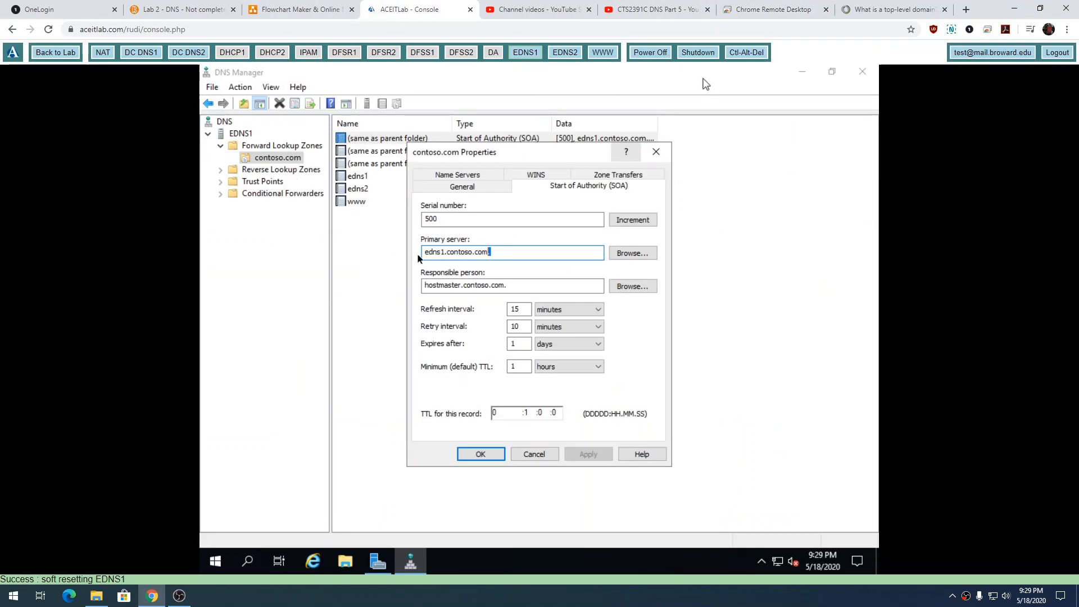
pyautogui.click(533, 453)
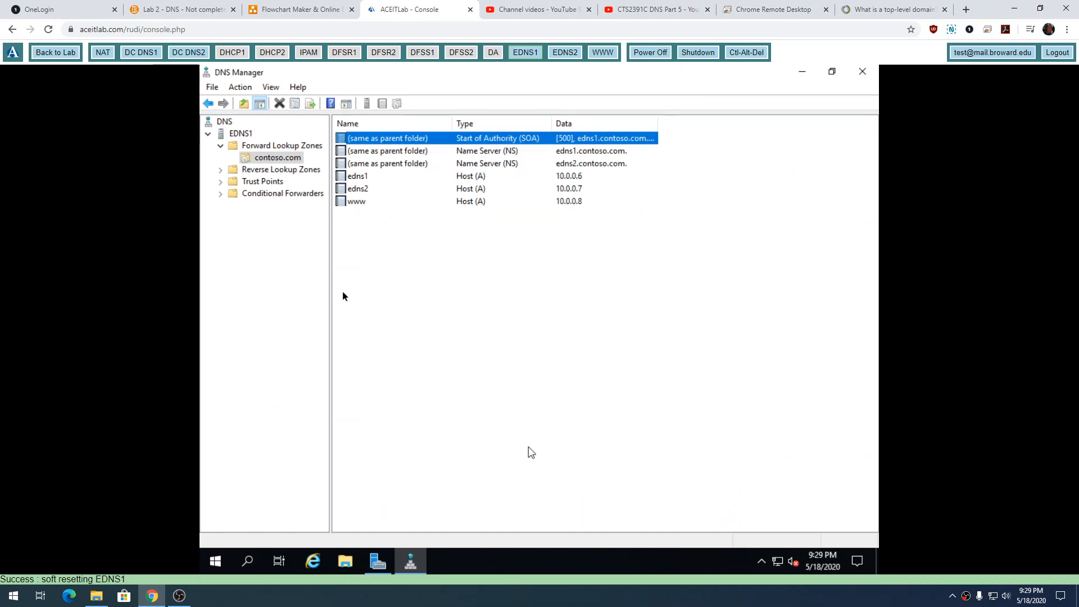
# Examine the root hints name server list of EDNS1 and close its properties without changes.
pyautogui.click(238, 134)
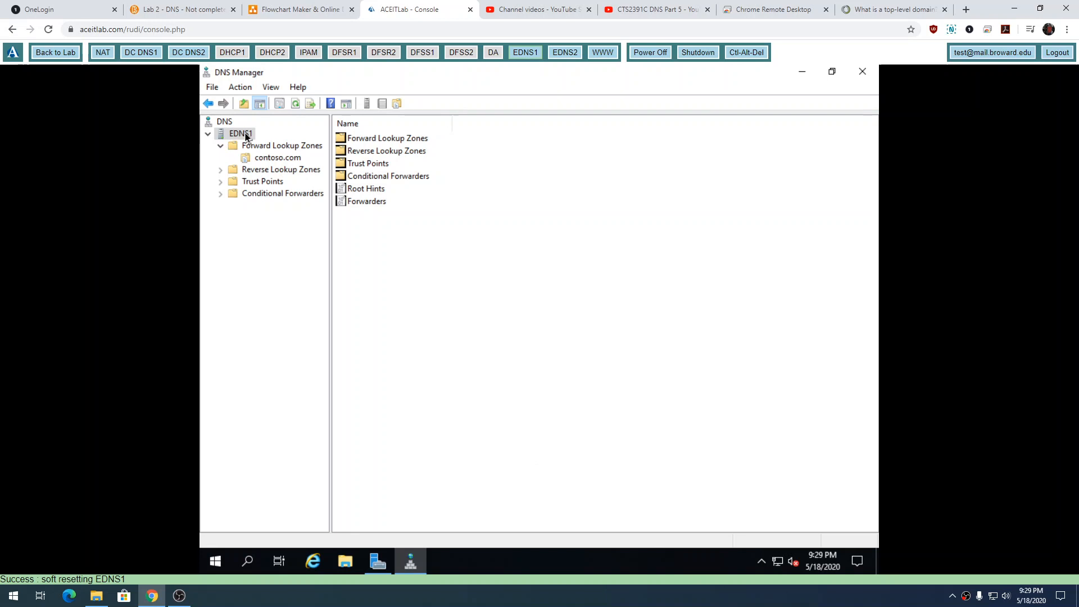
pyautogui.doubleClick(363, 189)
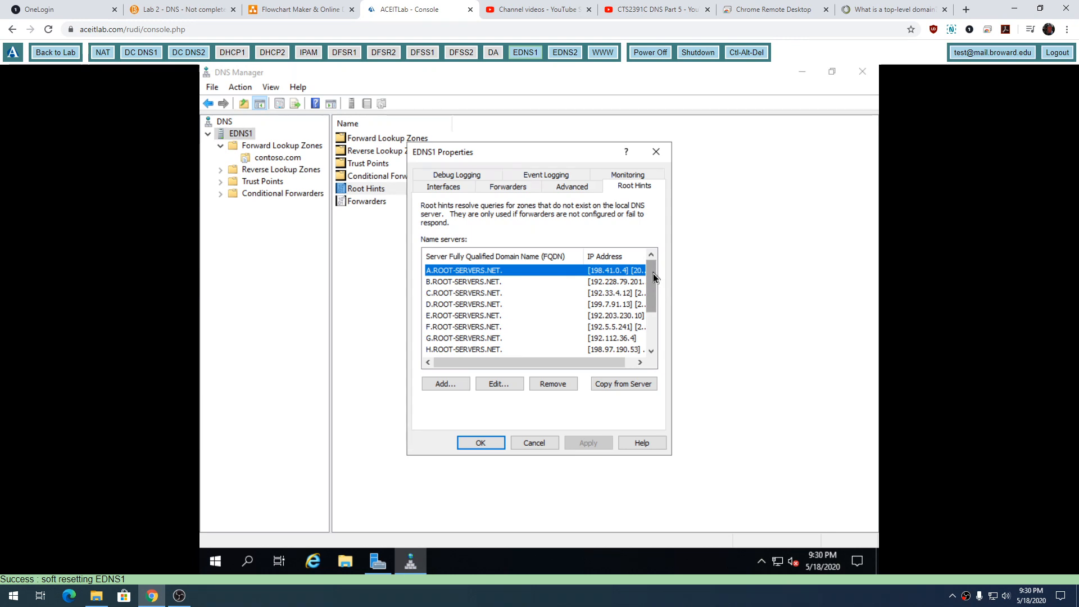
pyautogui.moveTo(653, 273)
pyautogui.mouseDown()
pyautogui.moveTo(651, 313)
pyautogui.moveTo(652, 262)
pyautogui.mouseUp()
pyautogui.click(531, 442)
# Label "com" as "top level domain" on the network diagram, and review the domain name illustration in the One.com article.
pyautogui.click(763, 13)
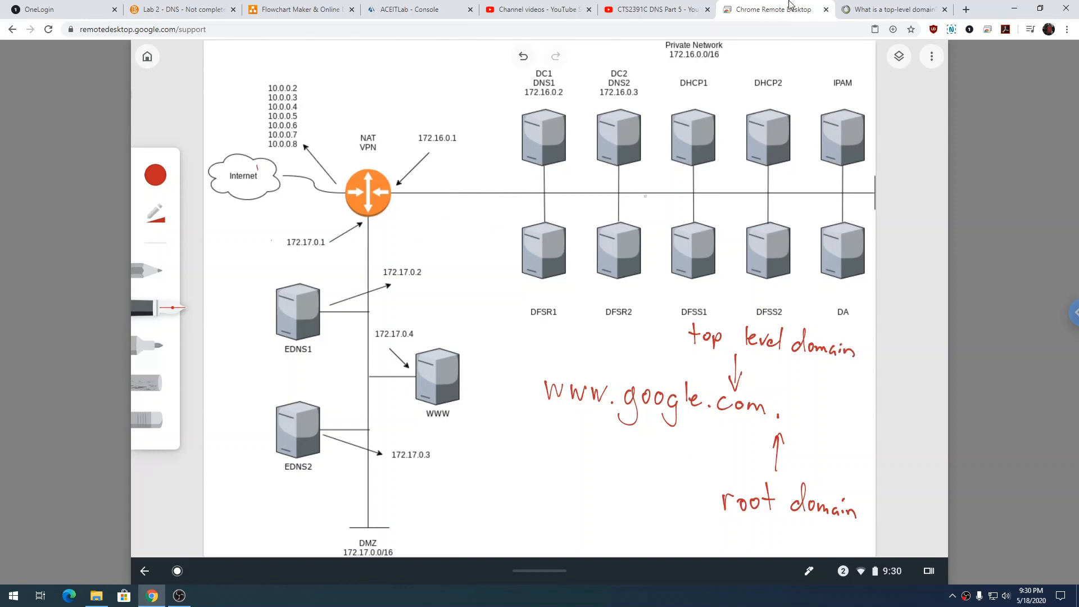
pyautogui.click(893, 9)
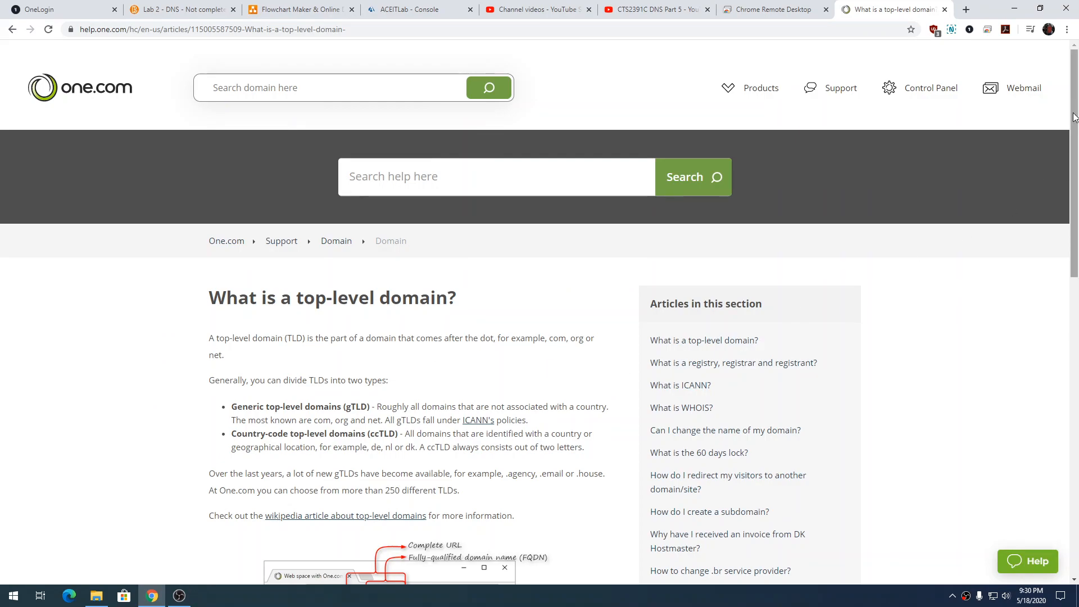
pyautogui.moveTo(1073, 118); pyautogui.dragTo(986, 228)
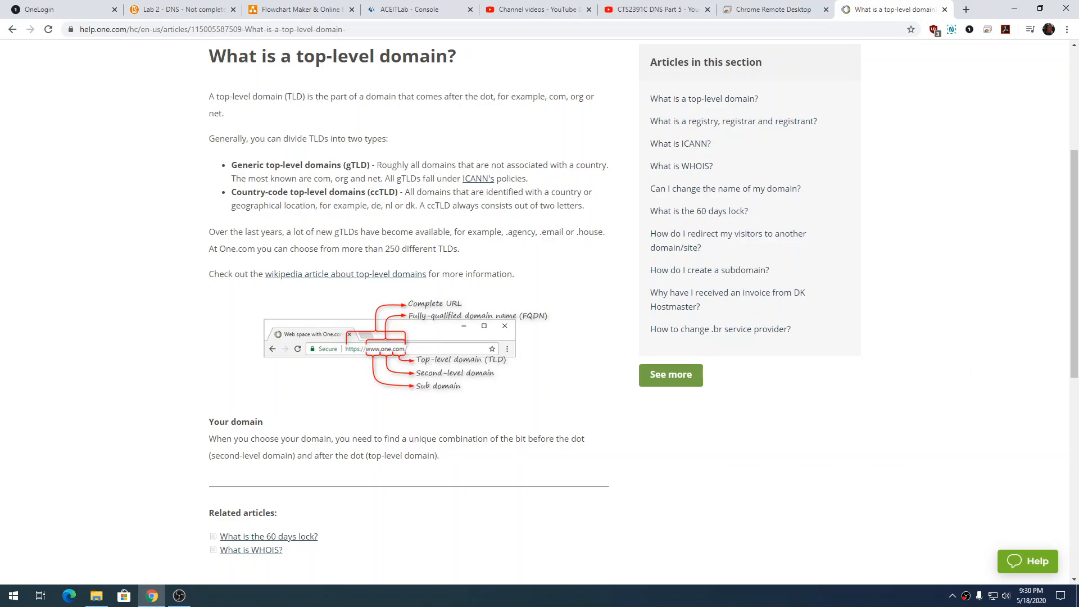
pyautogui.moveTo(1073, 223); pyautogui.dragTo(1074, 192)
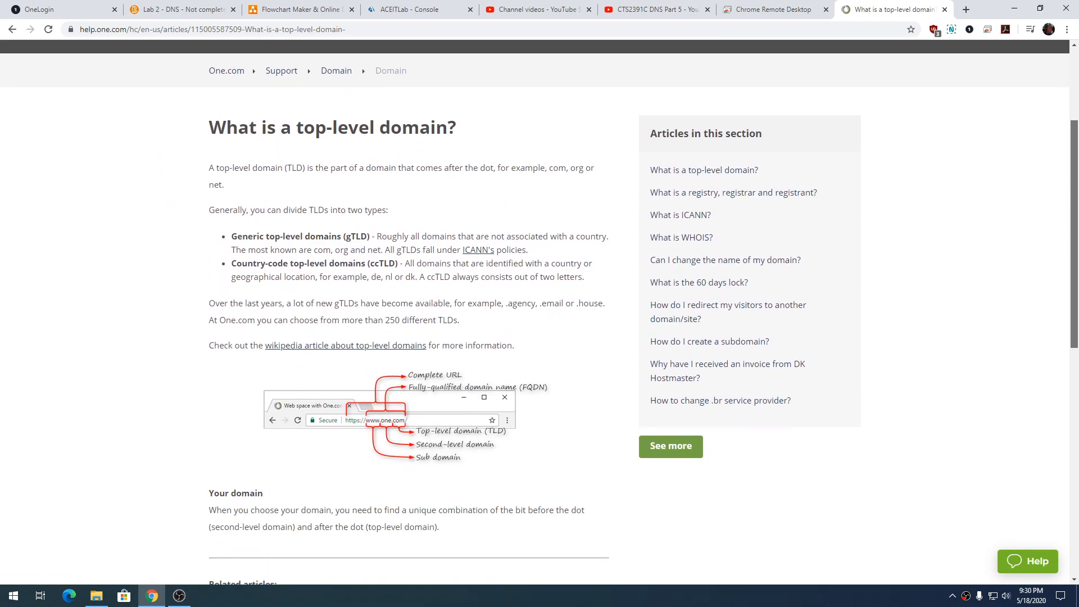
# Open the linked Wikipedia article on top-level domains, look it over, and return the One.com tab to the Google search results.
pyautogui.click(379, 348)
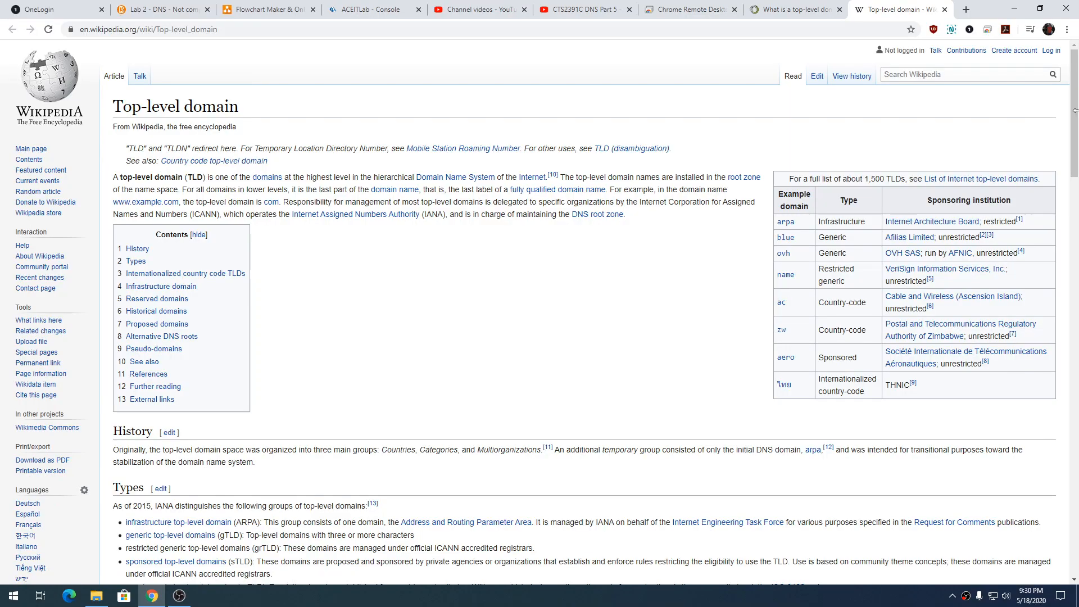
pyautogui.moveTo(1077, 117); pyautogui.dragTo(1029, 40)
pyautogui.hotkey('ctrl', 'shift', 'Tab')
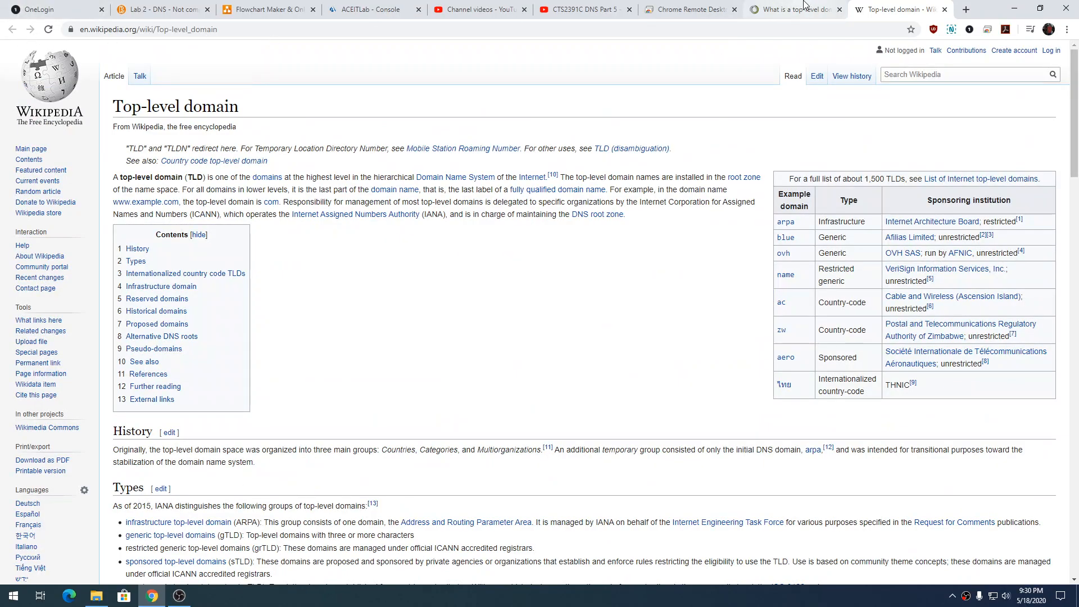
pyautogui.click(13, 30)
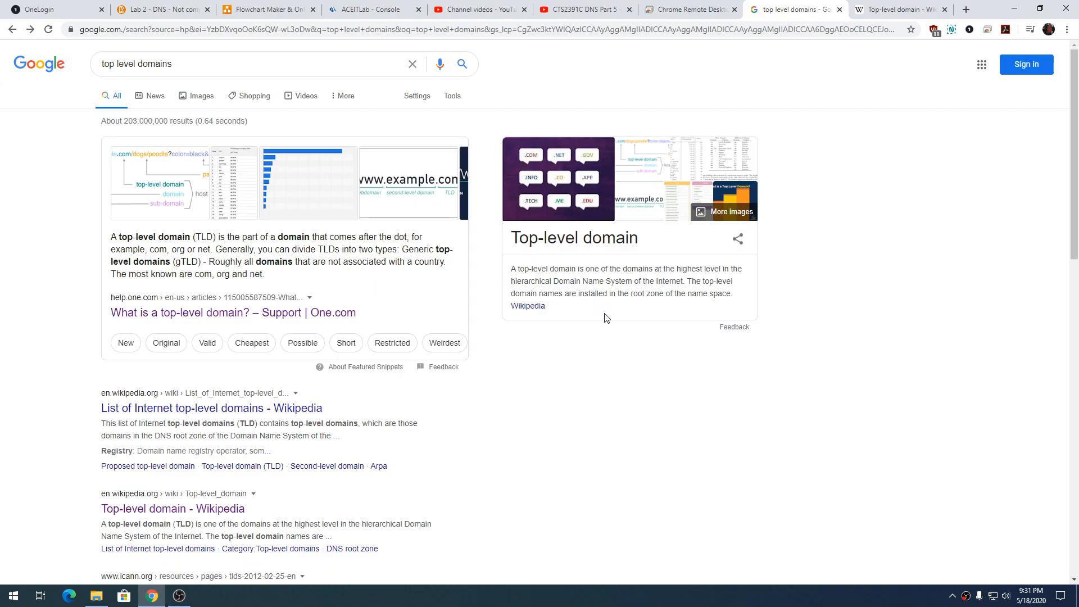
pyautogui.click(688, 12)
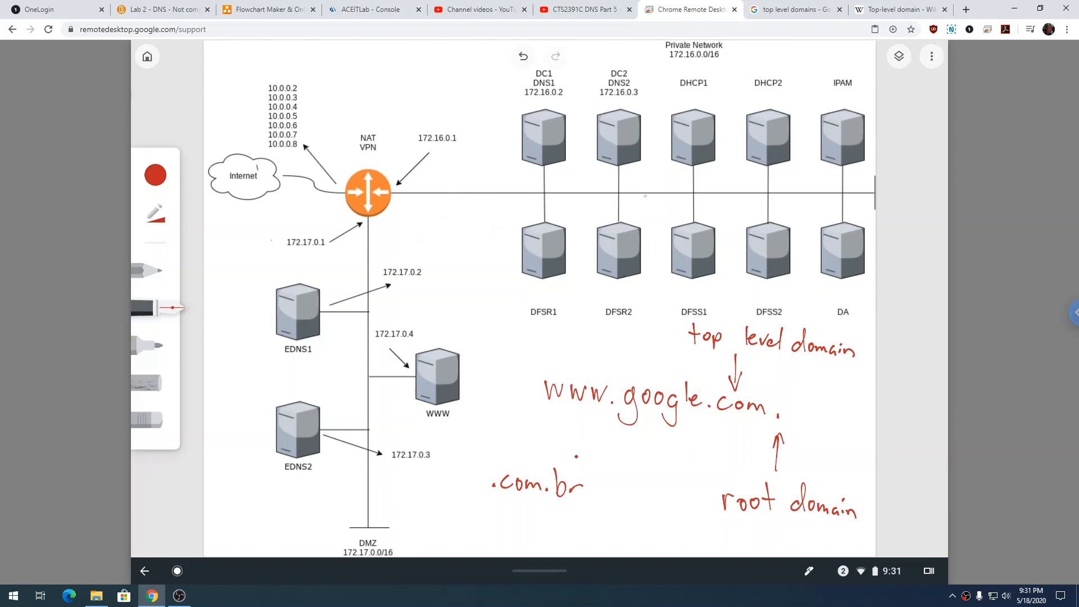
pyautogui.moveTo(481, 459)
pyautogui.mouseDown()
pyautogui.moveTo(548, 520)
pyautogui.moveTo(611, 493)
pyautogui.moveTo(514, 447)
pyautogui.moveTo(494, 454)
pyautogui.mouseUp()
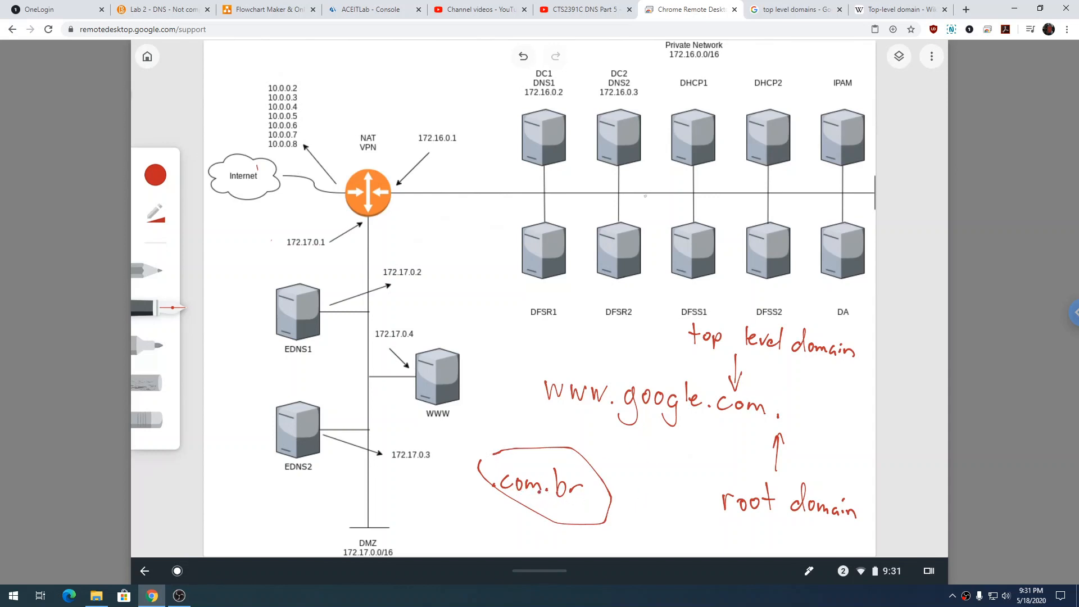
pyautogui.moveTo(572, 481); pyautogui.dragTo(580, 477)
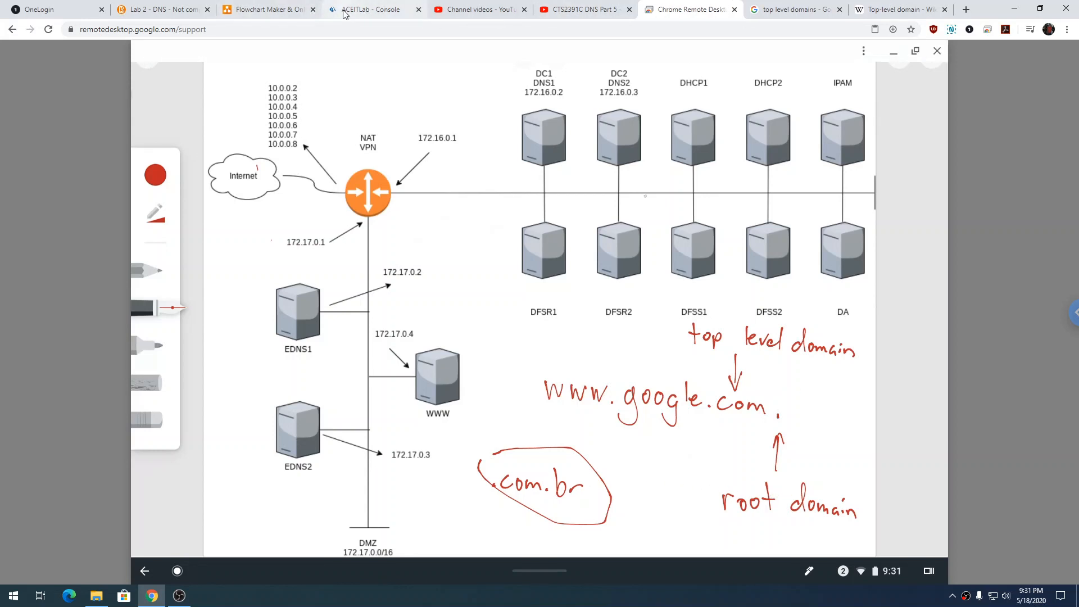
# Switch back to the EDNS1 console and display the server's forwarders.
pyautogui.click(368, 9)
pyautogui.doubleClick(369, 202)
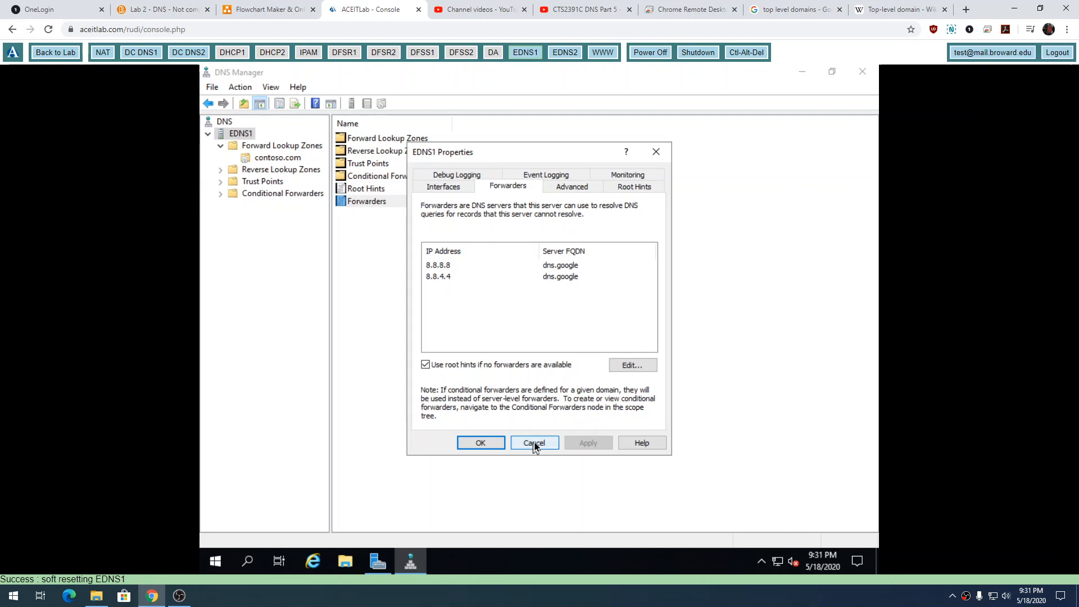
# Display EDNS1's root hints in the server properties, and switch back to the network diagram.
pyautogui.click(634, 187)
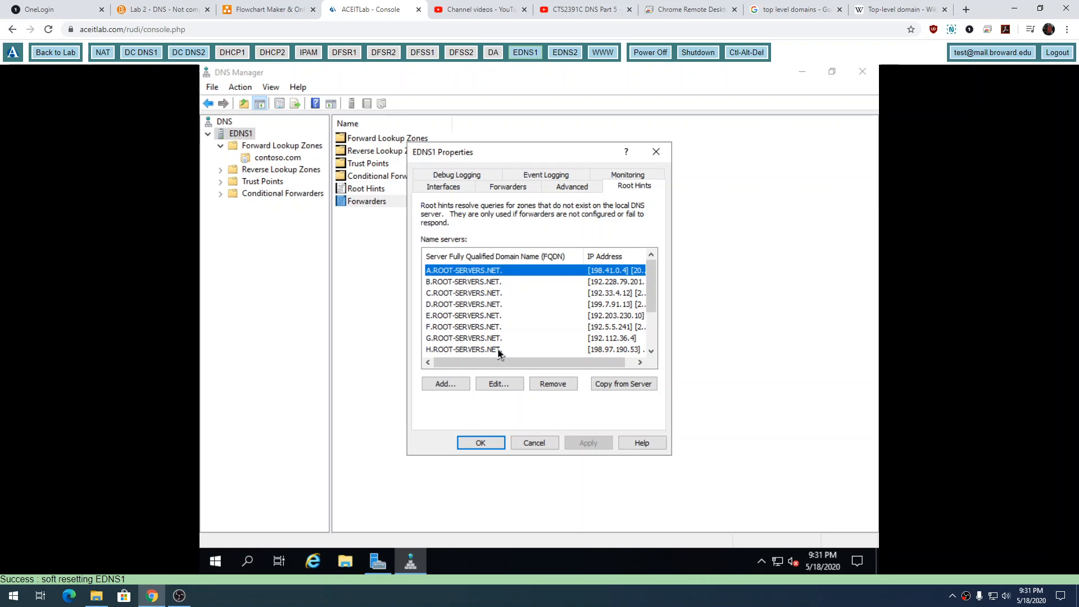
pyautogui.click(709, 9)
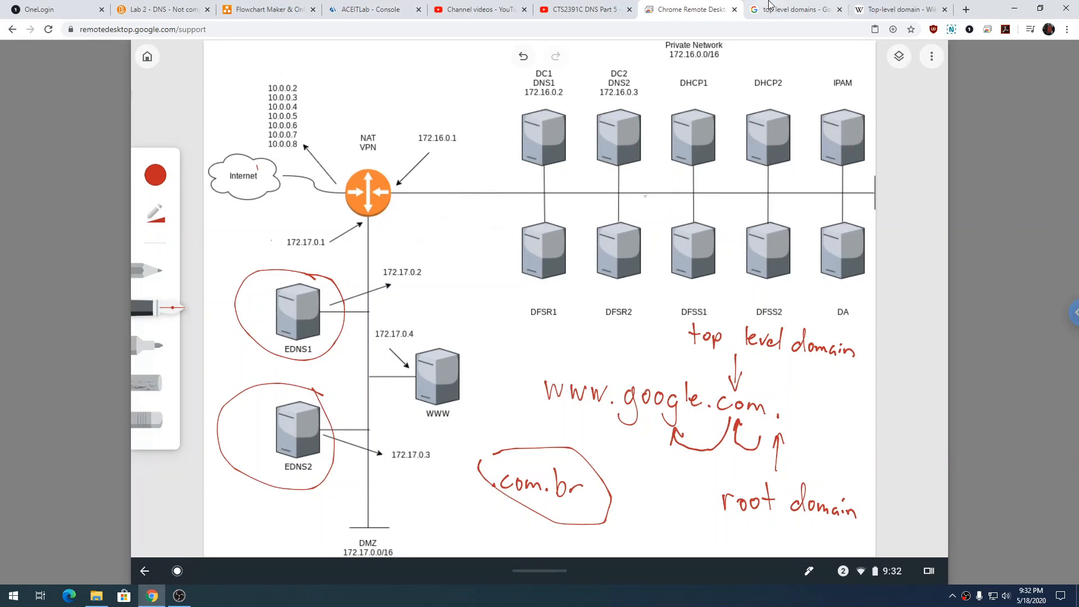
# Open the One.com article on top-level domains from the Google results and review its domain name illustration.
pyautogui.click(787, 9)
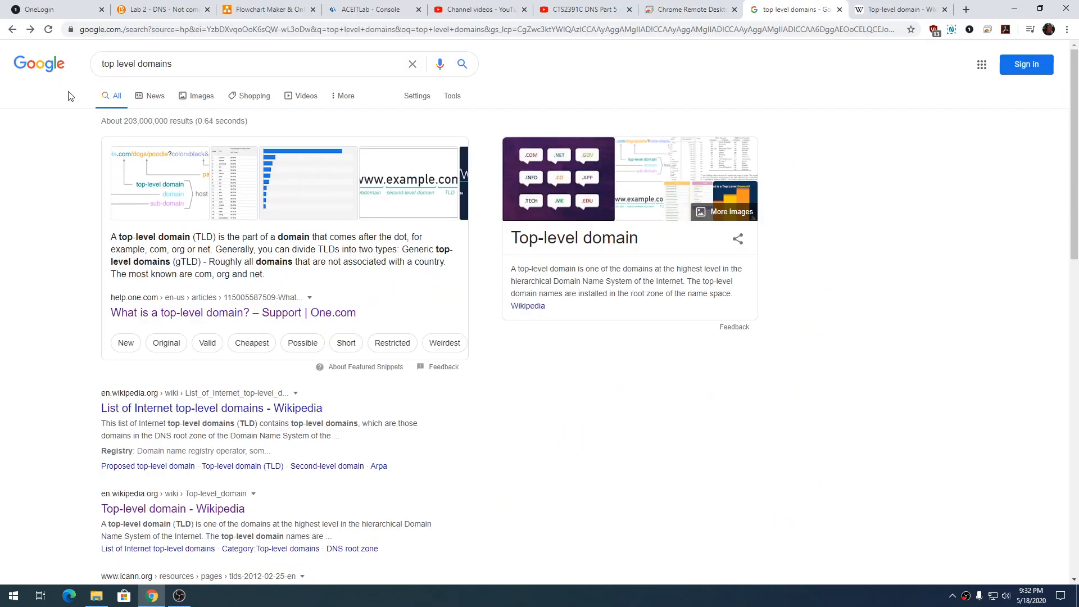
pyautogui.click(231, 311)
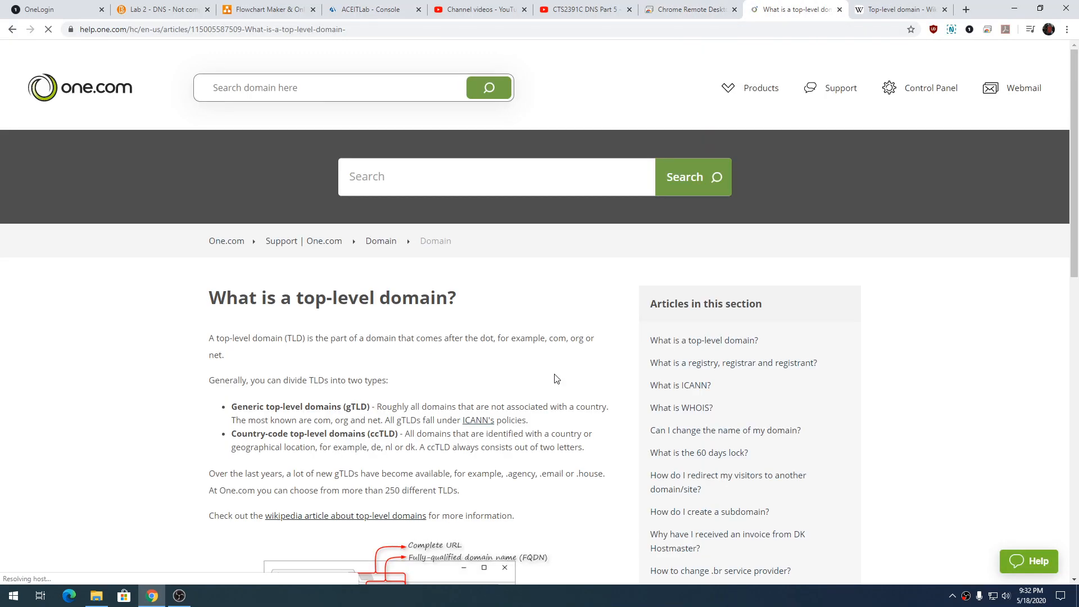
pyautogui.scroll(-4, 349, 434)
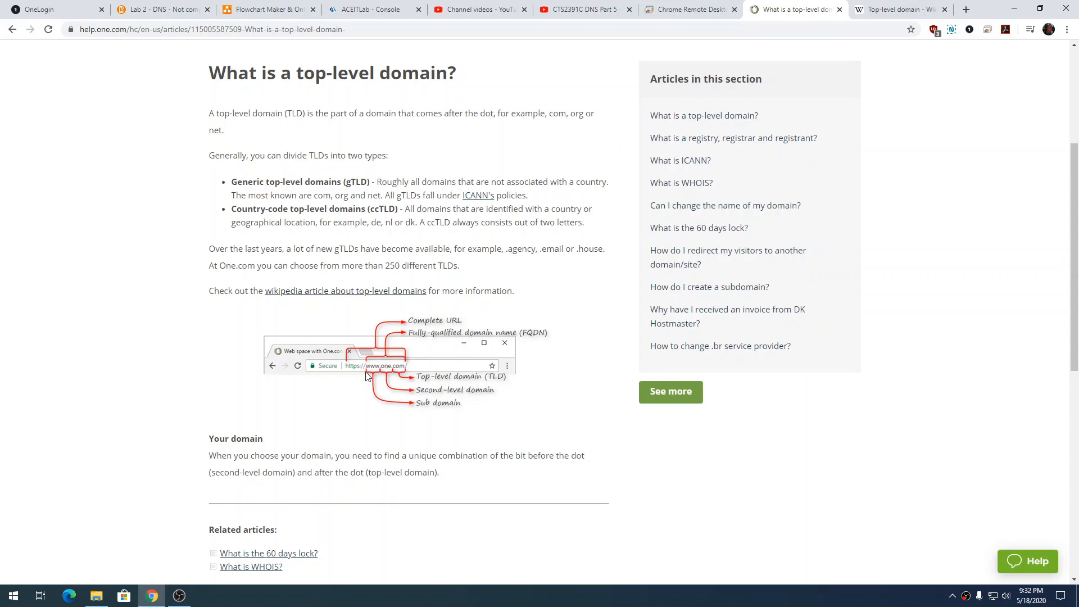
# On the network diagram, undo the EDNS circles, ".com.br", the curved arrows and most of the "top level domain" label, and select the eraser.
pyautogui.click(685, 11)
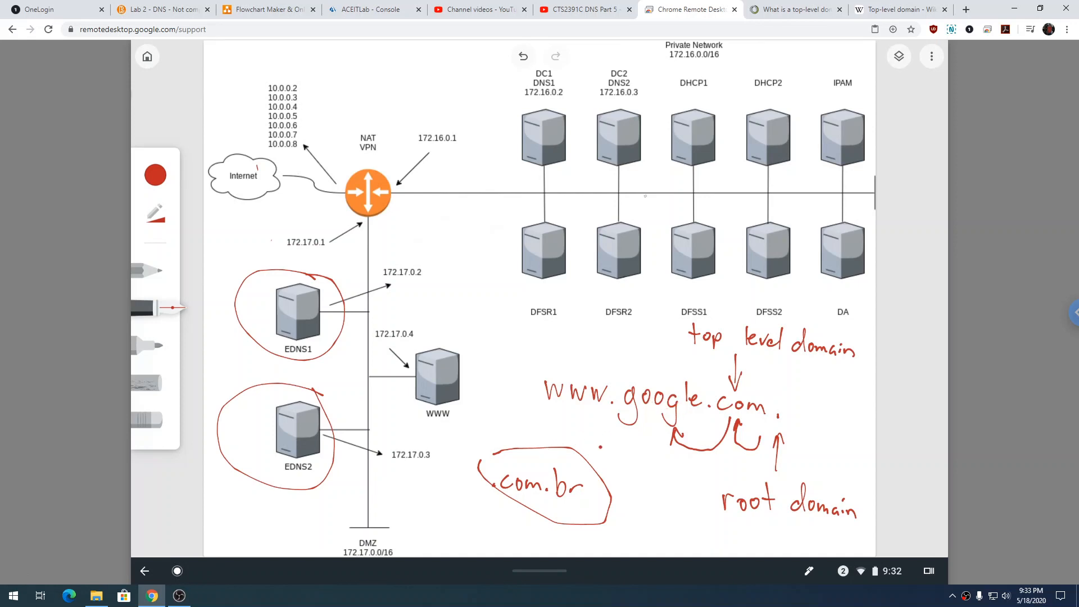
pyautogui.hotkey('ctrl', 'z')
pyautogui.hotkey('ctrl', 'z')
pyautogui.hotkey('ctrl', 'z')
pyautogui.hotkey('ctrl', 'z')
pyautogui.hotkey('ctrl', 'z')
pyautogui.hotkey('ctrl', 'z')
pyautogui.hotkey('ctrl', 'z')
pyautogui.hotkey('ctrl', 'z')
pyautogui.hotkey('ctrl', 'z')
pyautogui.hotkey('ctrl', 'z')
pyautogui.hotkey('ctrl', 'z')
pyautogui.hotkey('ctrl', 'z')
pyautogui.hotkey('ctrl', 'z')
pyautogui.hotkey('ctrl', 'z')
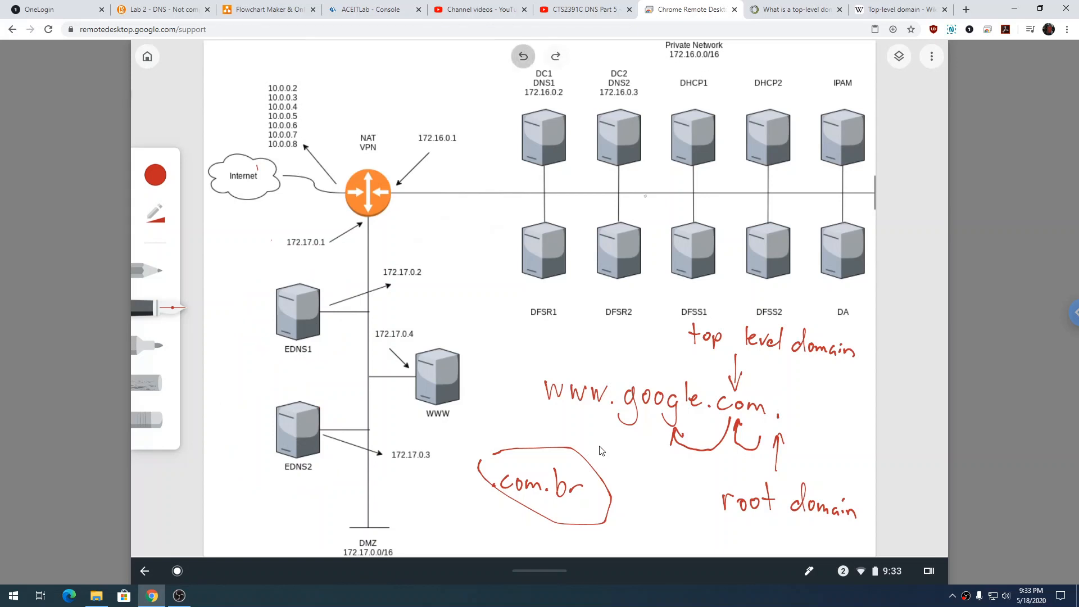
pyautogui.hotkey('ctrl', 'z')
pyautogui.hotkey('ctrl', 'z')
pyautogui.hotkey('ctrl', 'z')
pyautogui.hotkey('ctrl', 'z')
pyautogui.hotkey('ctrl', 'z')
pyautogui.hotkey('ctrl', 'z')
pyautogui.hotkey('ctrl', 'z')
pyautogui.hotkey('ctrl', 'z')
pyautogui.hotkey('ctrl', 'z')
pyautogui.hotkey('ctrl', 'z')
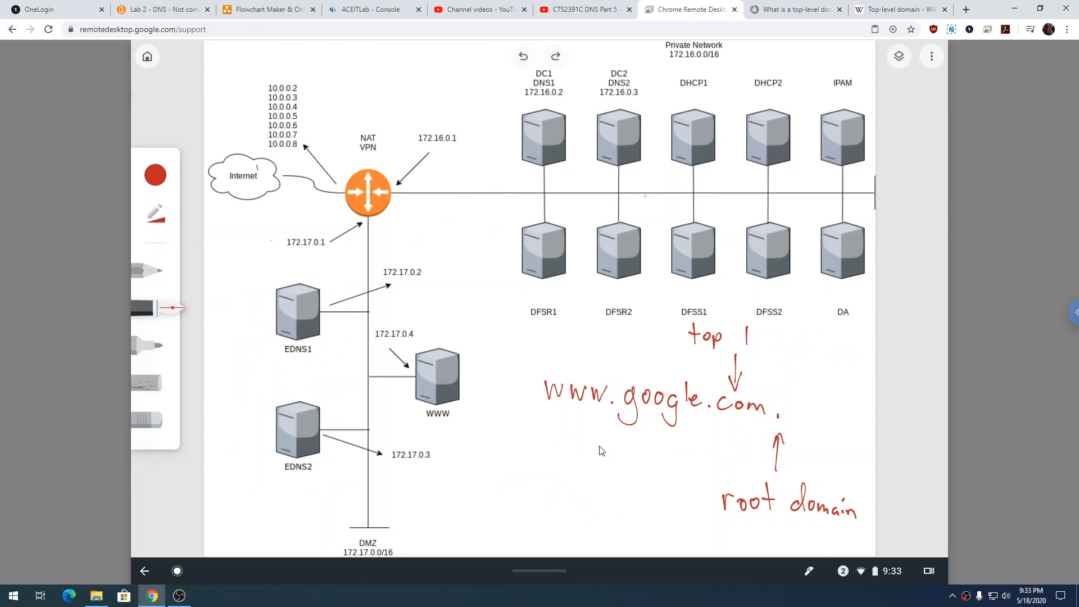
pyautogui.press('e')
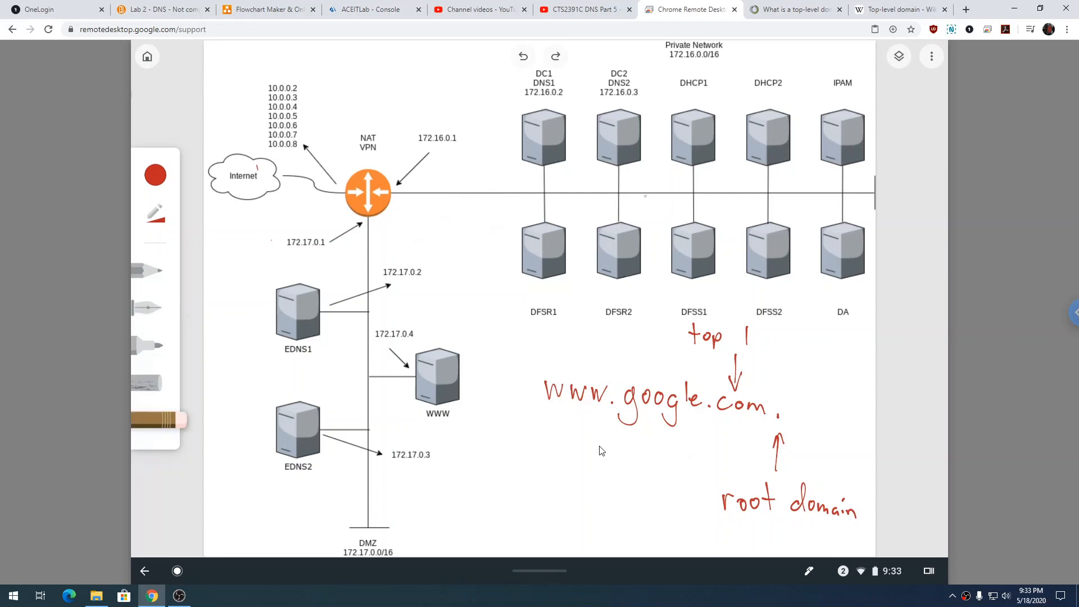
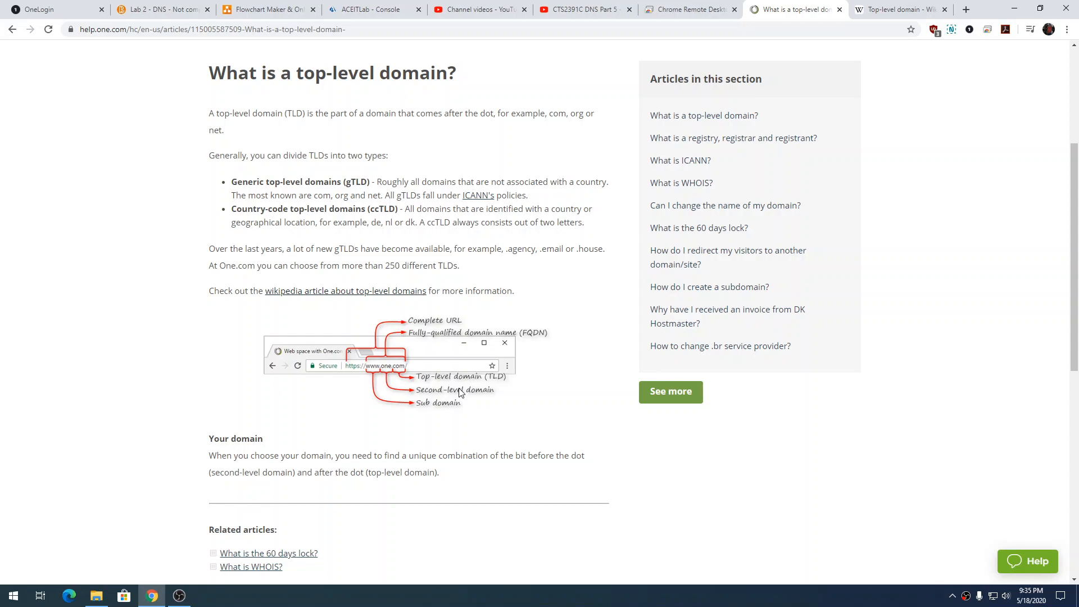
# Switch to the EDNS1 console, review the server's forwarders and full list of root hints, and close the server properties without changes.
pyautogui.click(415, 14)
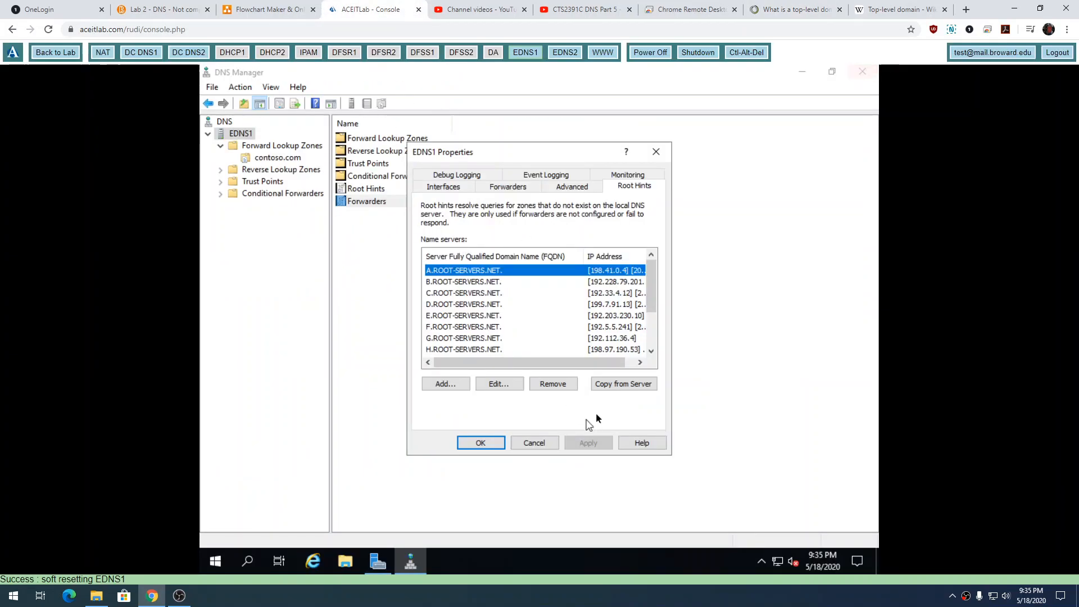
pyautogui.click(518, 187)
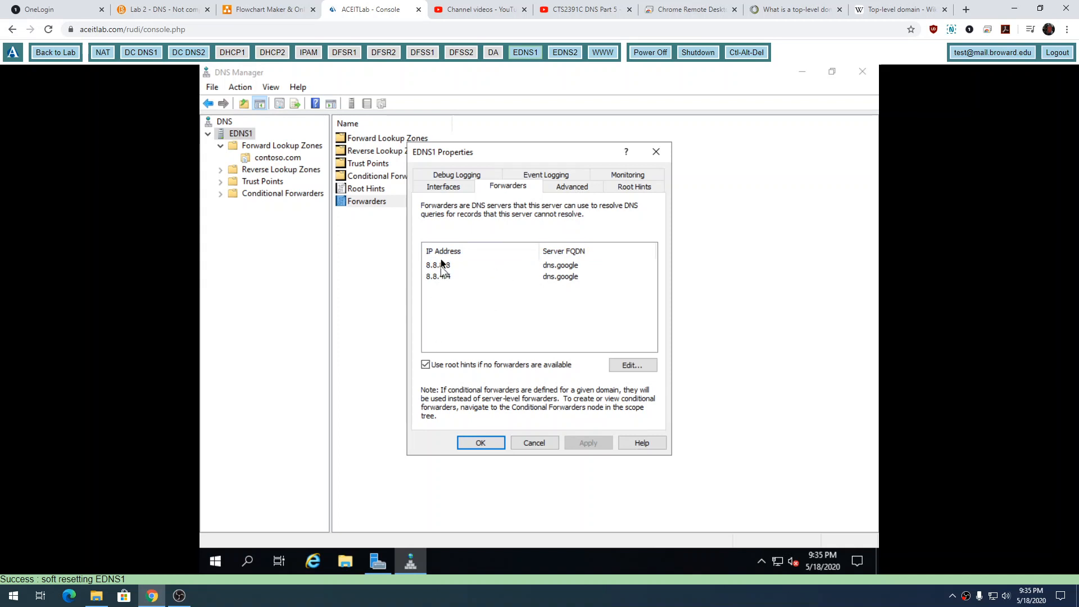
pyautogui.click(634, 187)
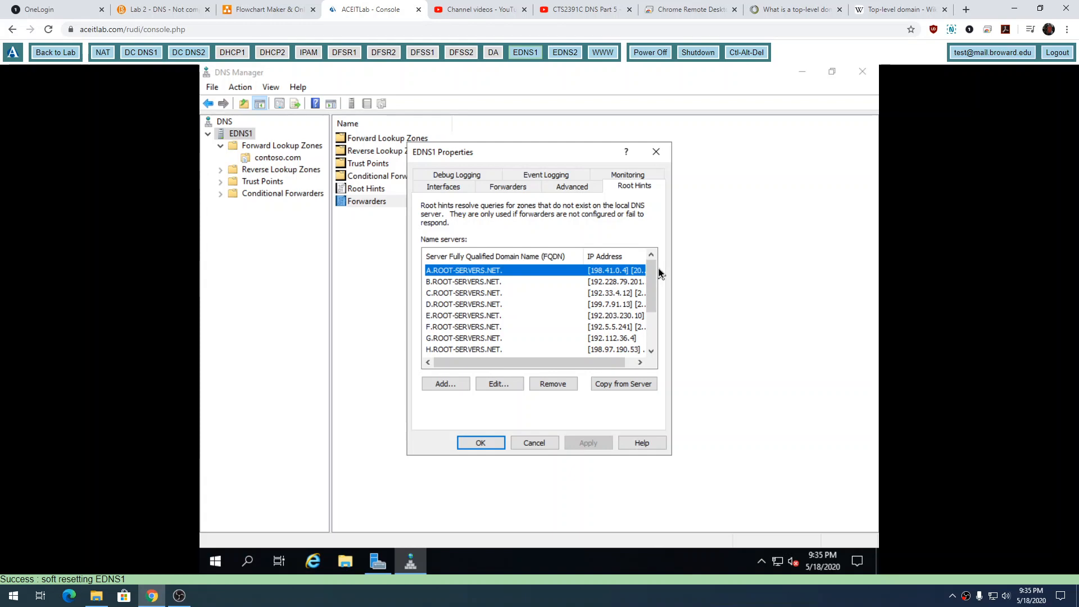
pyautogui.moveTo(651, 276)
pyautogui.mouseDown()
pyautogui.moveTo(651, 309)
pyautogui.moveTo(653, 259)
pyautogui.mouseUp()
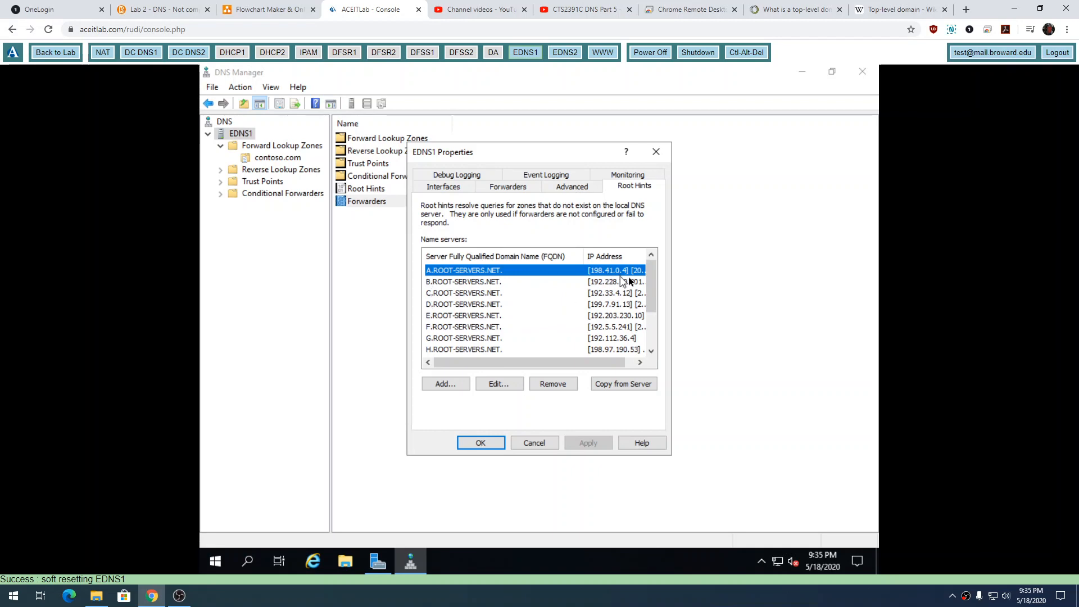
pyautogui.moveTo(646, 272); pyautogui.dragTo(629, 340)
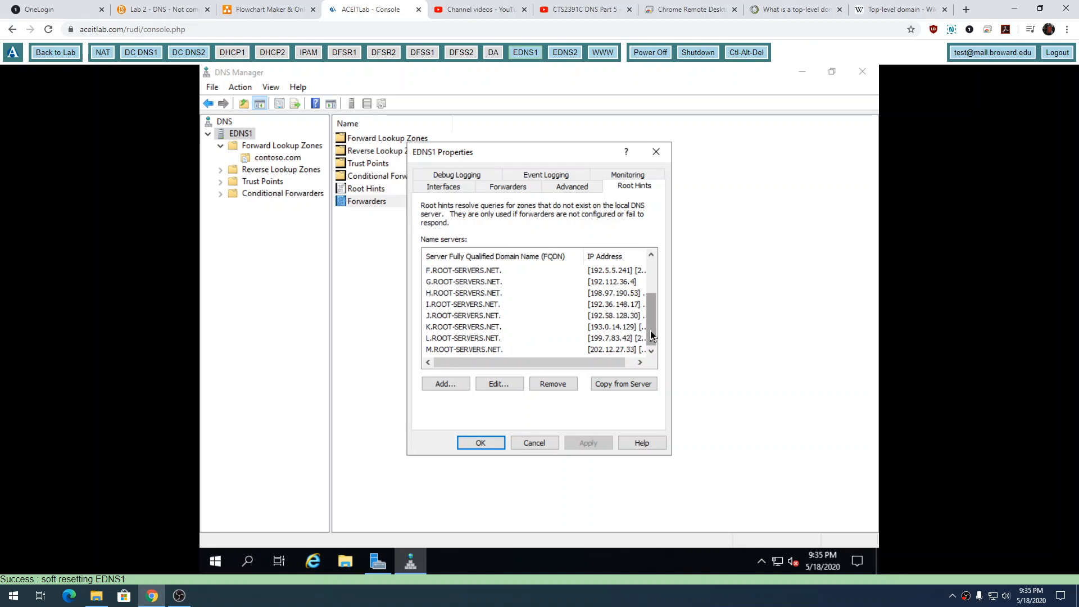
pyautogui.moveTo(651, 336); pyautogui.dragTo(659, 282)
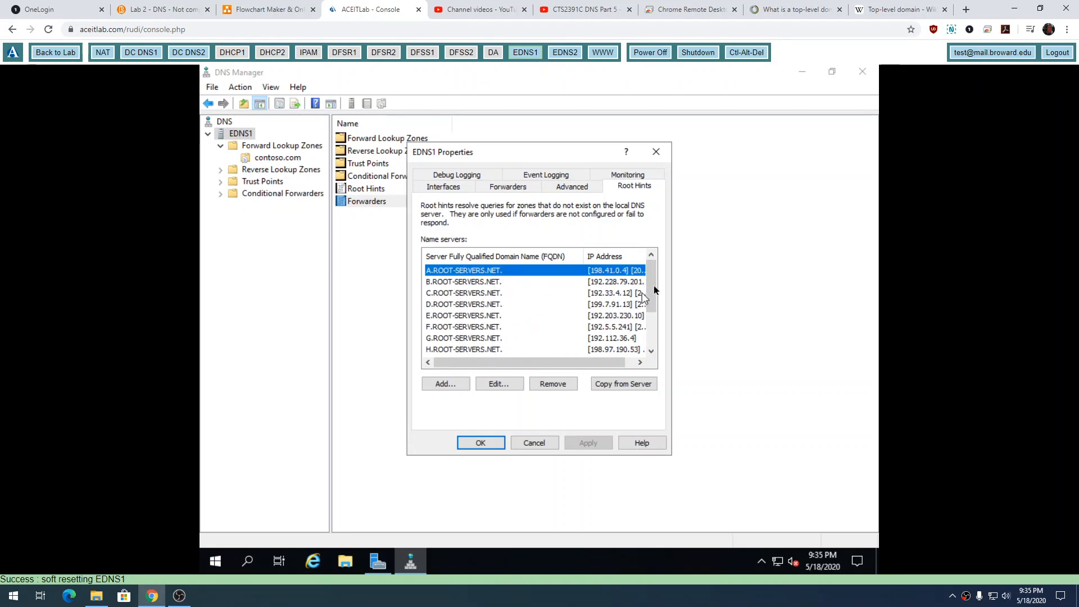
pyautogui.moveTo(651, 278); pyautogui.dragTo(650, 336)
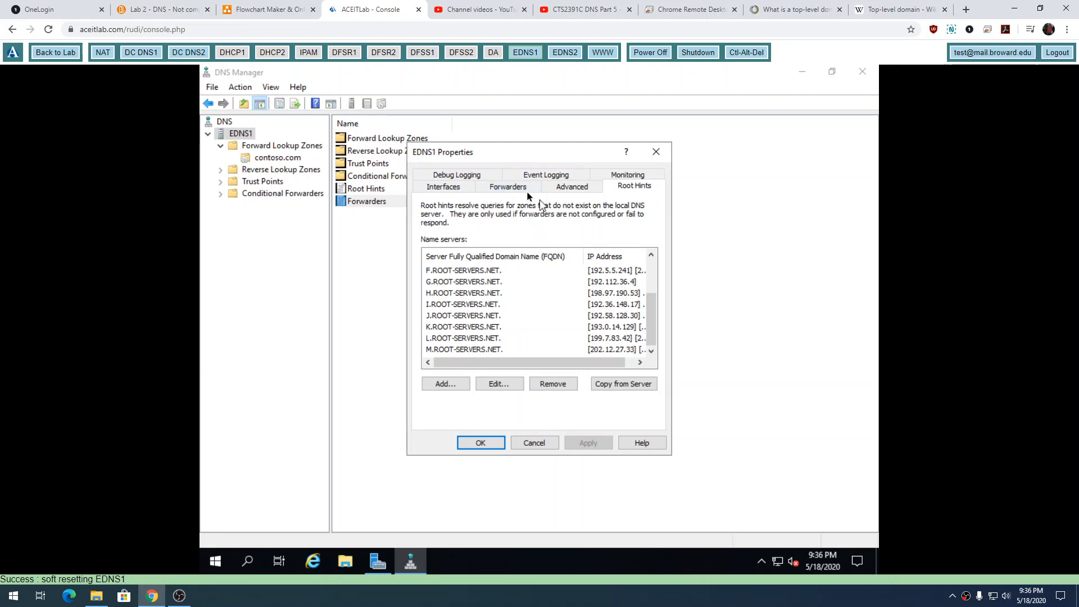
pyautogui.click(546, 442)
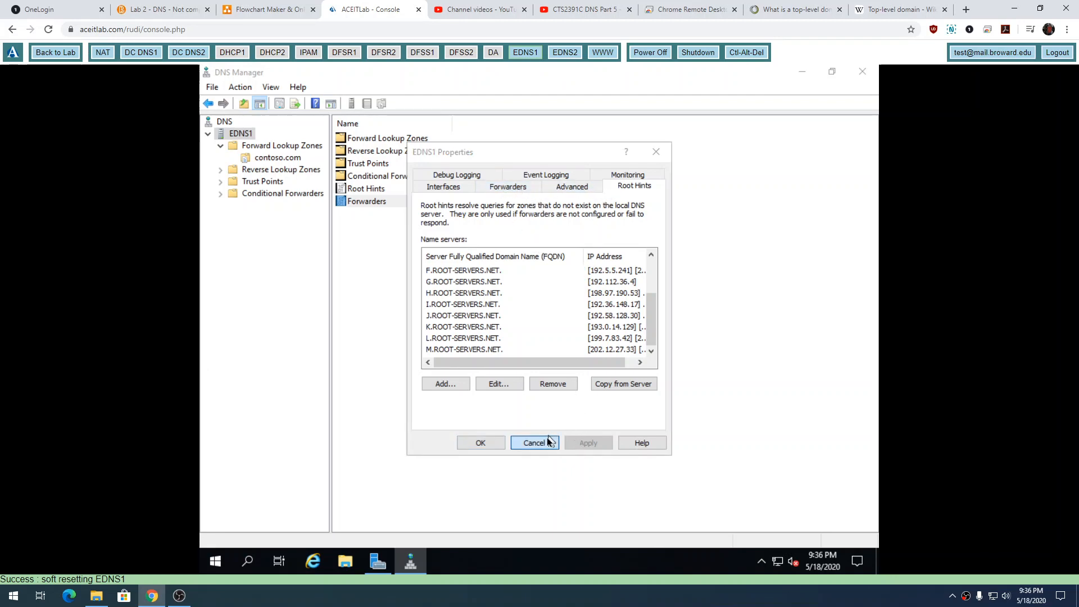
# Inspect the Start of Authority (SOA) settings of the contoso.com zone and close its properties without changes.
pyautogui.click(279, 157)
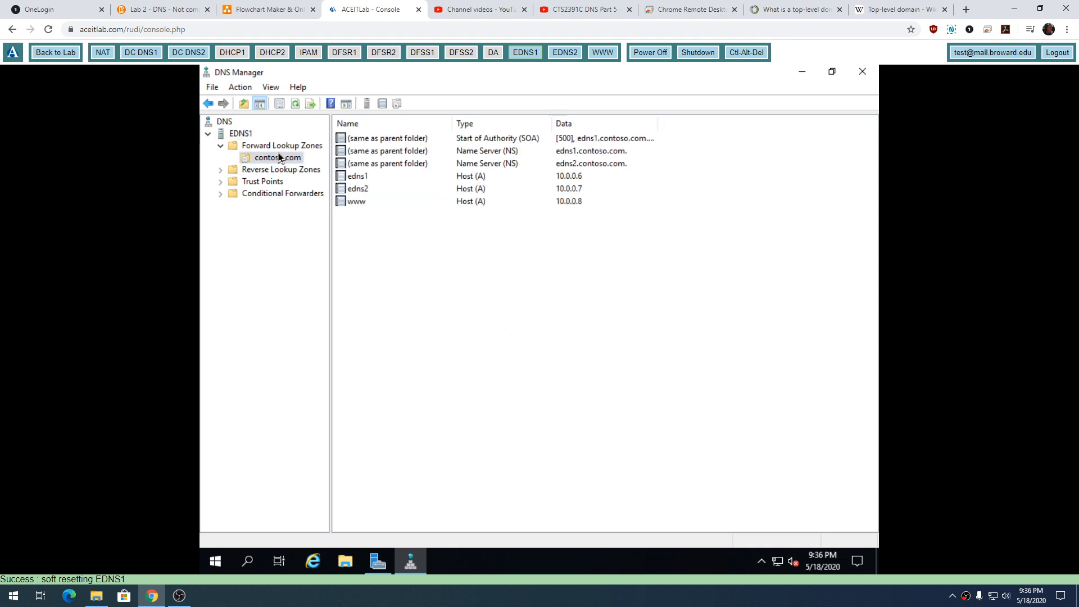
pyautogui.rightClick(279, 156)
pyautogui.click(338, 385)
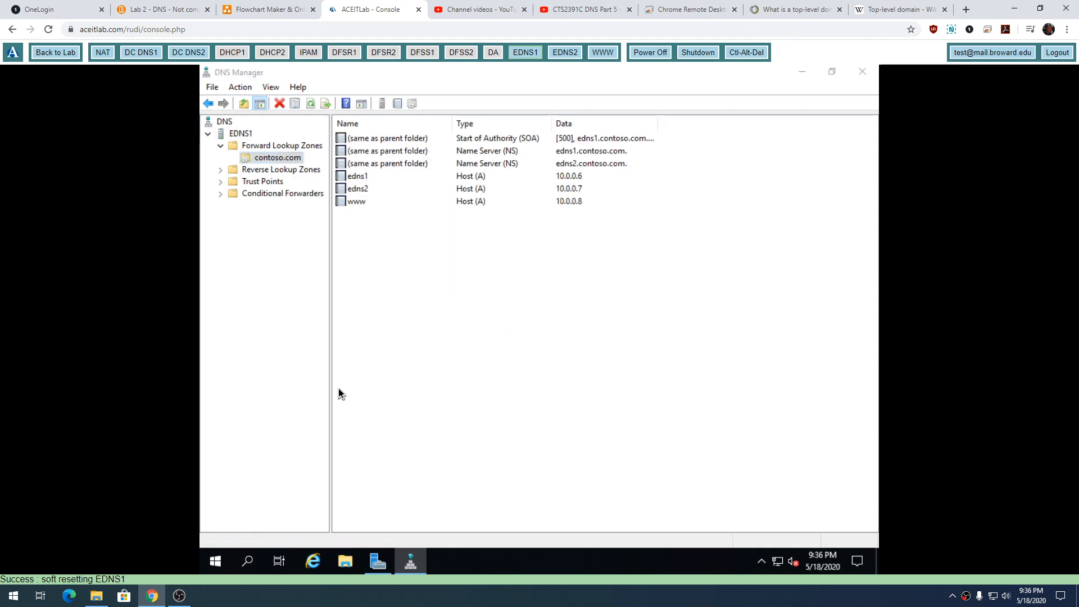
pyautogui.click(587, 186)
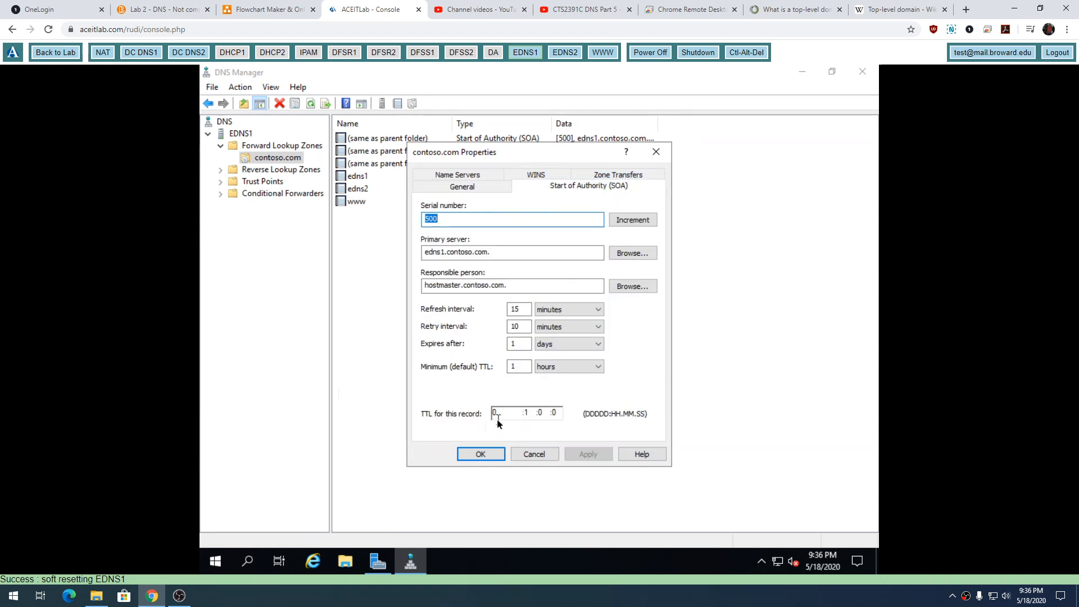
pyautogui.click(537, 453)
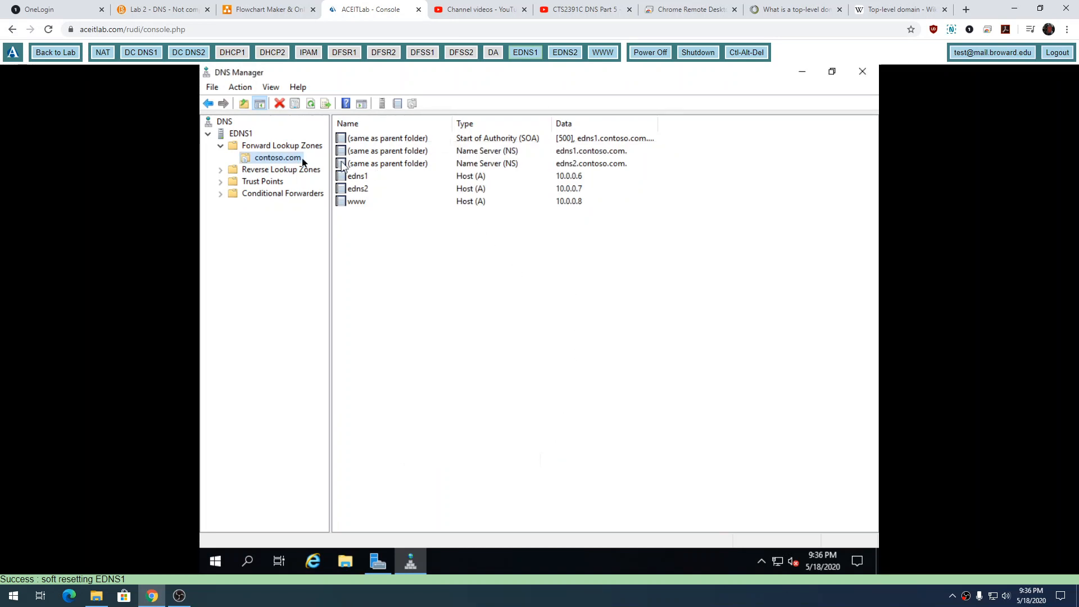
# Display EDNS1's forwarders, and switch to the network diagram to review the handwritten domain name levels.
pyautogui.click(237, 137)
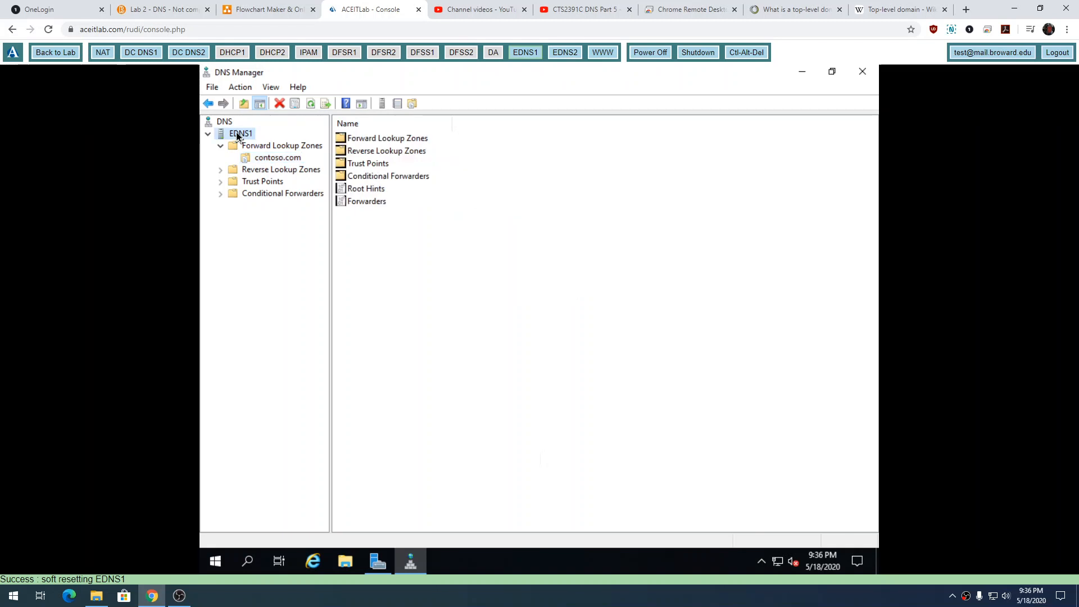
pyautogui.doubleClick(364, 204)
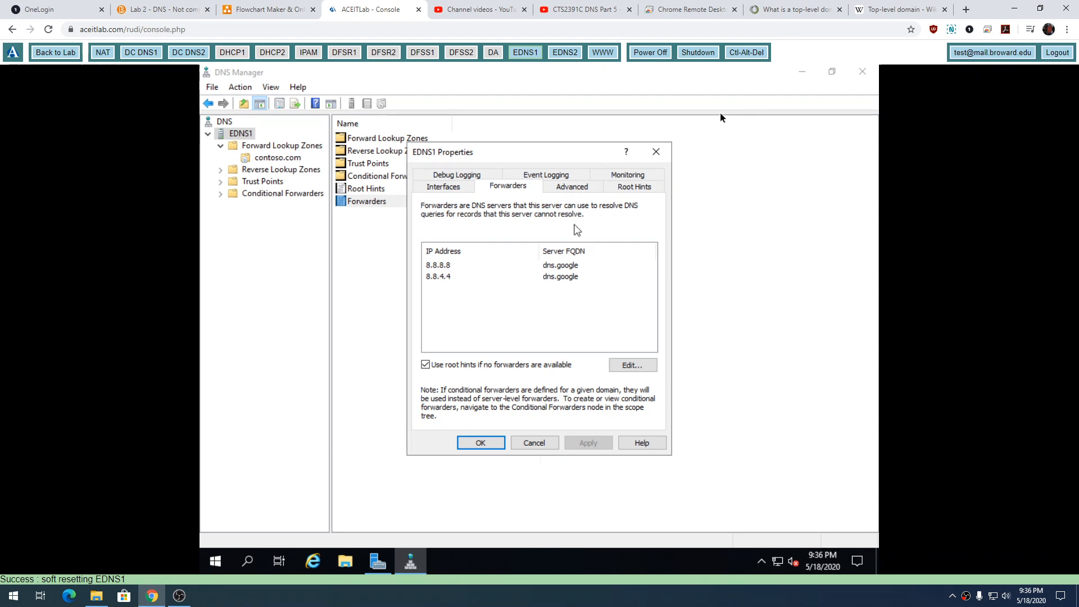
pyautogui.click(698, 10)
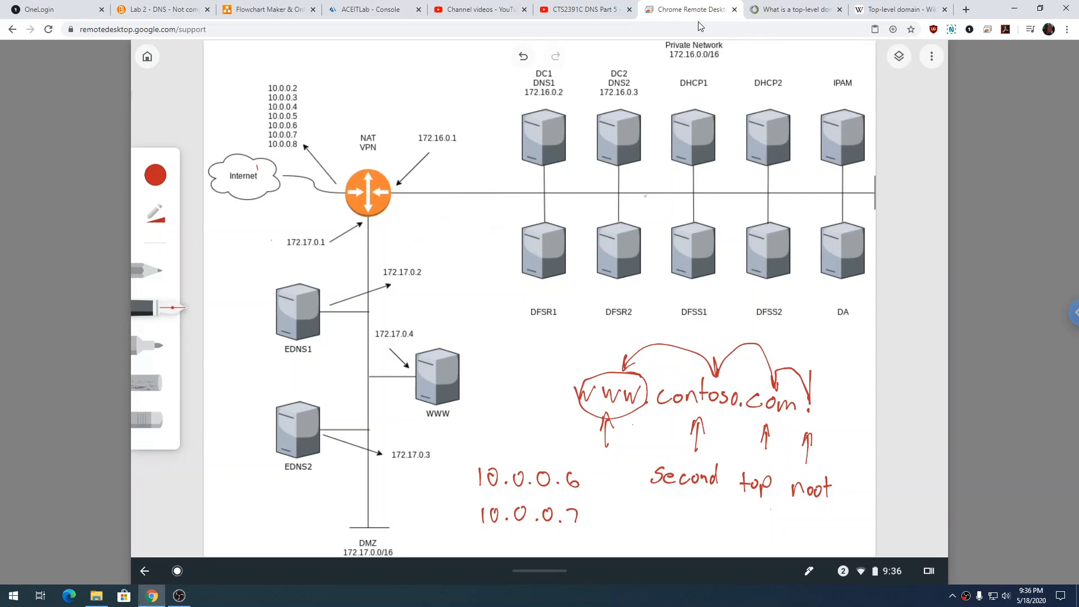
# Return to the EDNS1 console, compare the server's root hints with its forwarders, and close the properties.
pyautogui.click(365, 9)
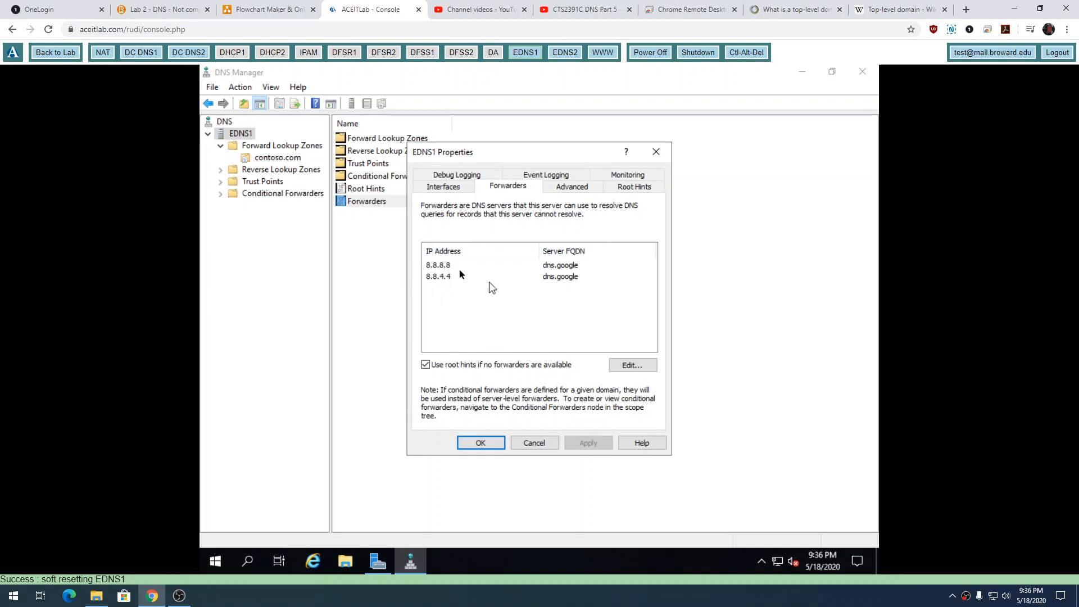
pyautogui.click(634, 186)
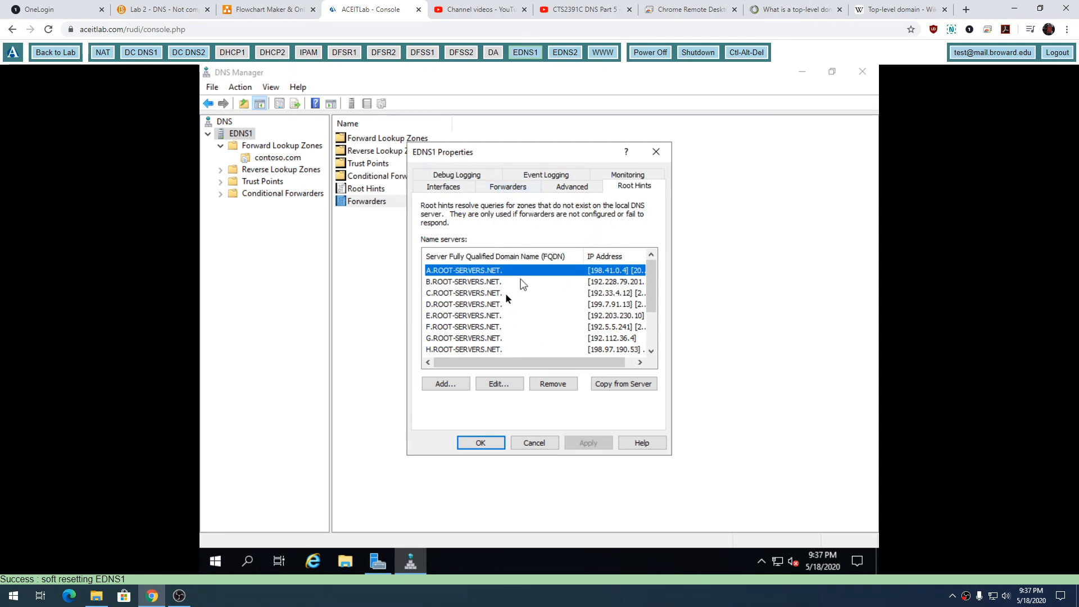
pyautogui.click(517, 191)
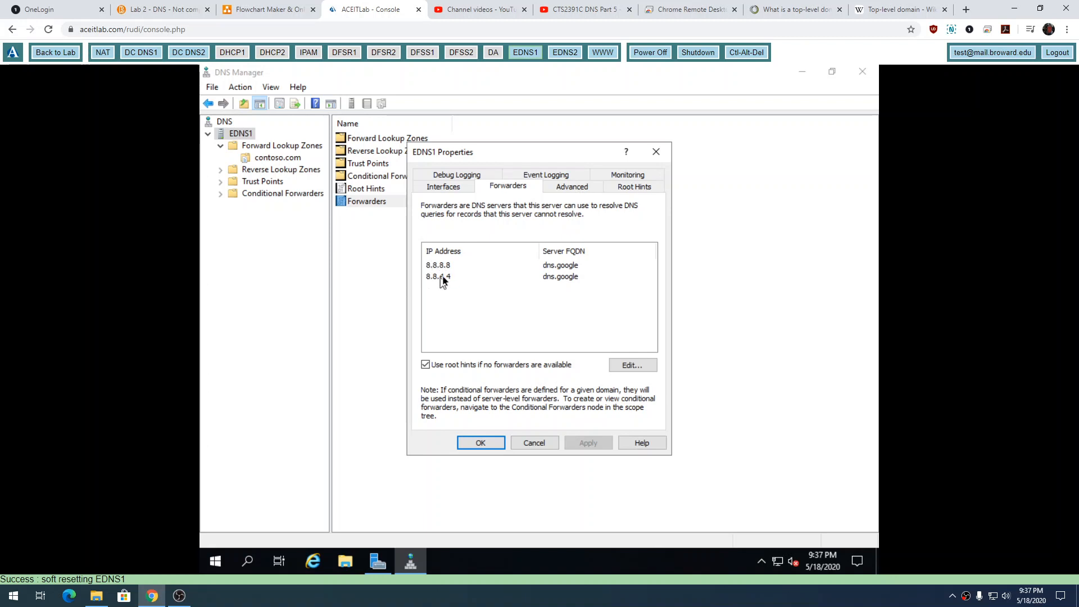
pyautogui.click(656, 152)
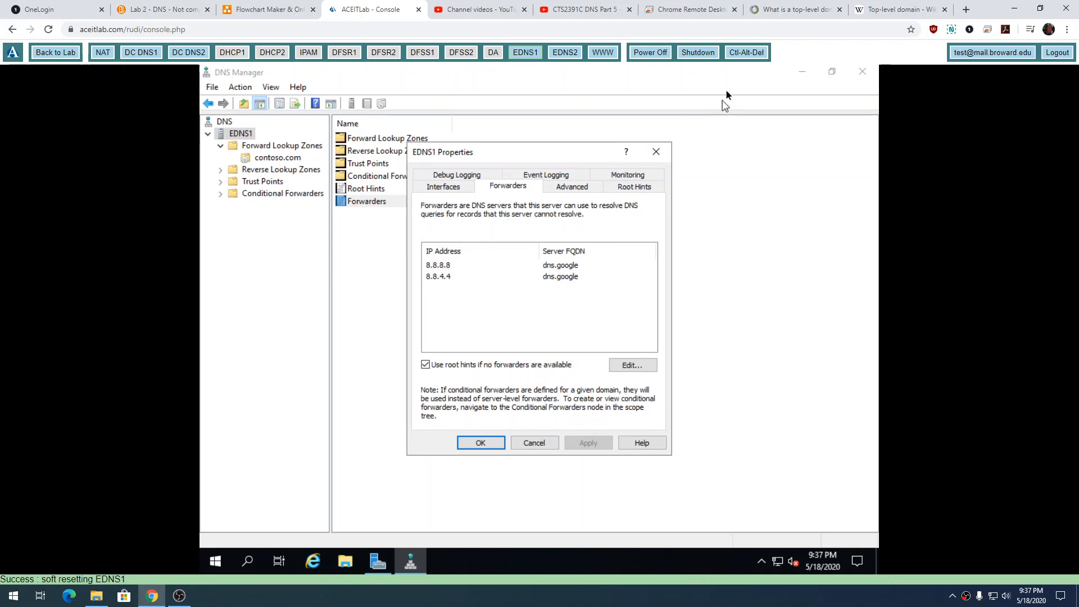
# On the network diagram, circle the root dot, "com" and "contoso" in the handwritten domain name.
pyautogui.click(689, 10)
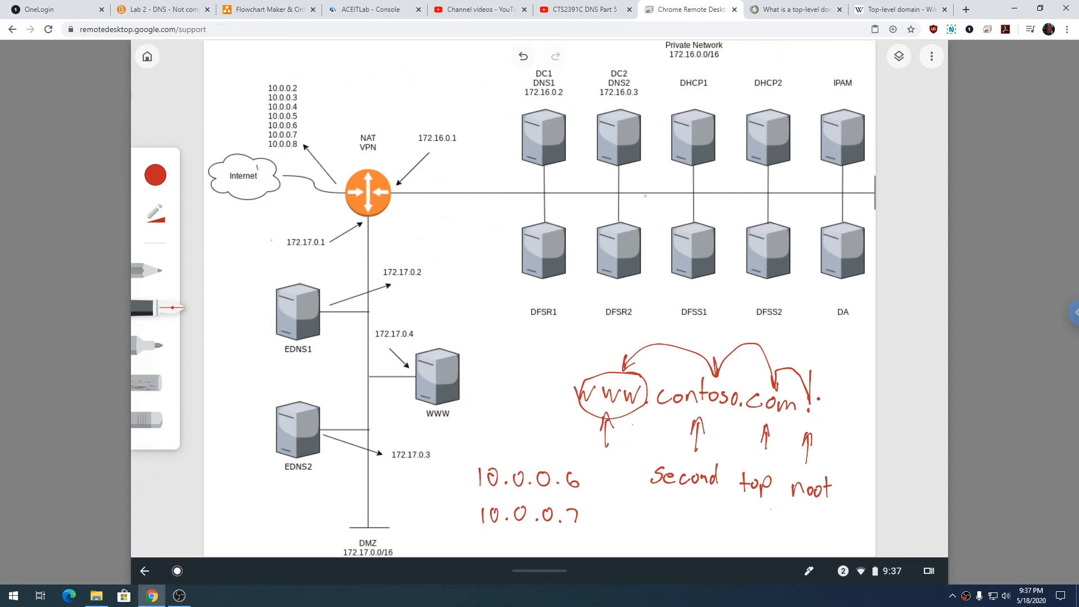
pyautogui.moveTo(810, 416)
pyautogui.mouseDown()
pyautogui.moveTo(822, 400)
pyautogui.moveTo(821, 417)
pyautogui.mouseUp()
pyautogui.moveTo(784, 386)
pyautogui.mouseDown()
pyautogui.moveTo(744, 389)
pyautogui.moveTo(797, 418)
pyautogui.moveTo(798, 401)
pyautogui.moveTo(694, 374)
pyautogui.moveTo(650, 391)
pyautogui.moveTo(694, 421)
pyautogui.moveTo(735, 406)
pyautogui.mouseUp()
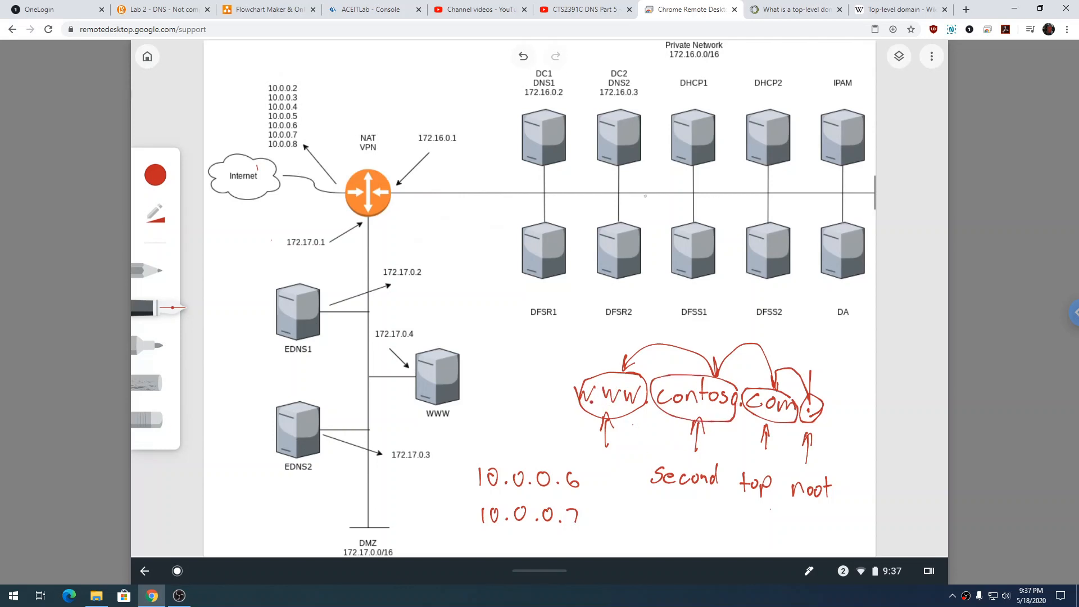
# Switch back to the EDNS1 console, review the forwarders again, and close the properties without changes.
pyautogui.click(387, 12)
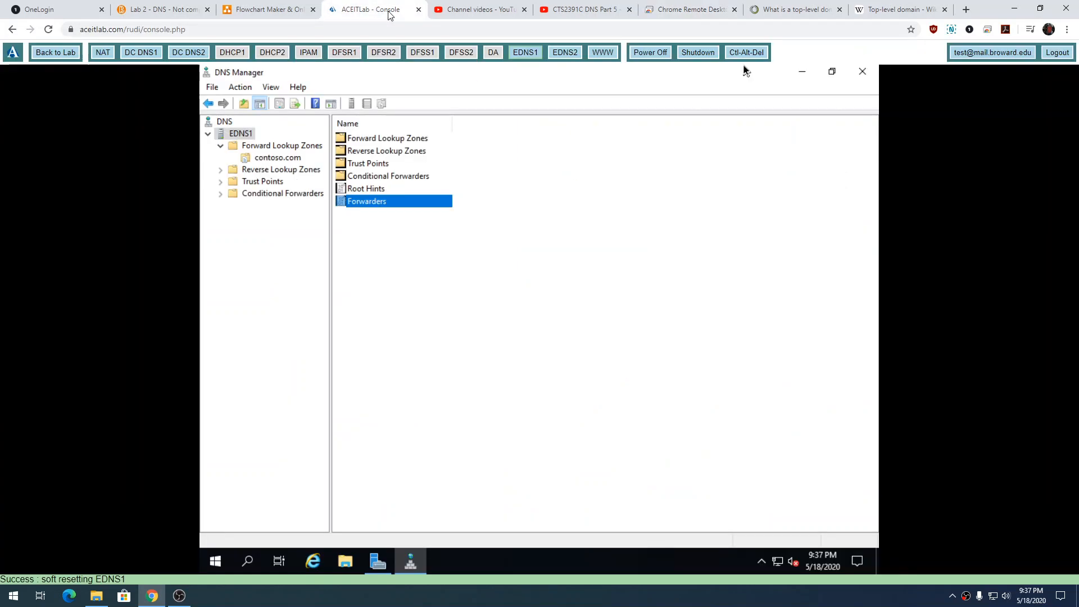
pyautogui.doubleClick(386, 203)
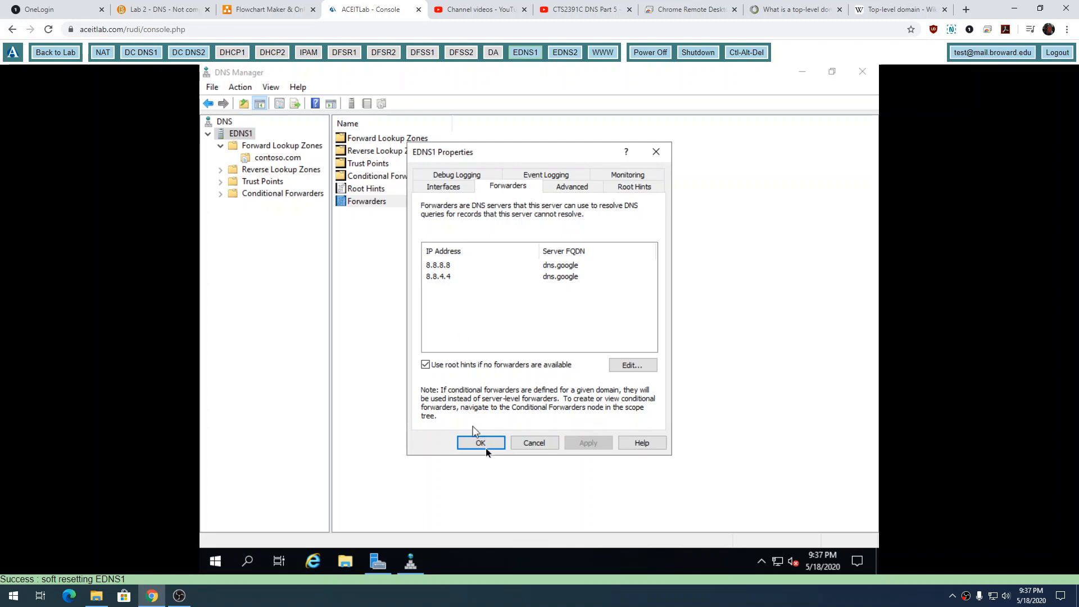
pyautogui.click(536, 443)
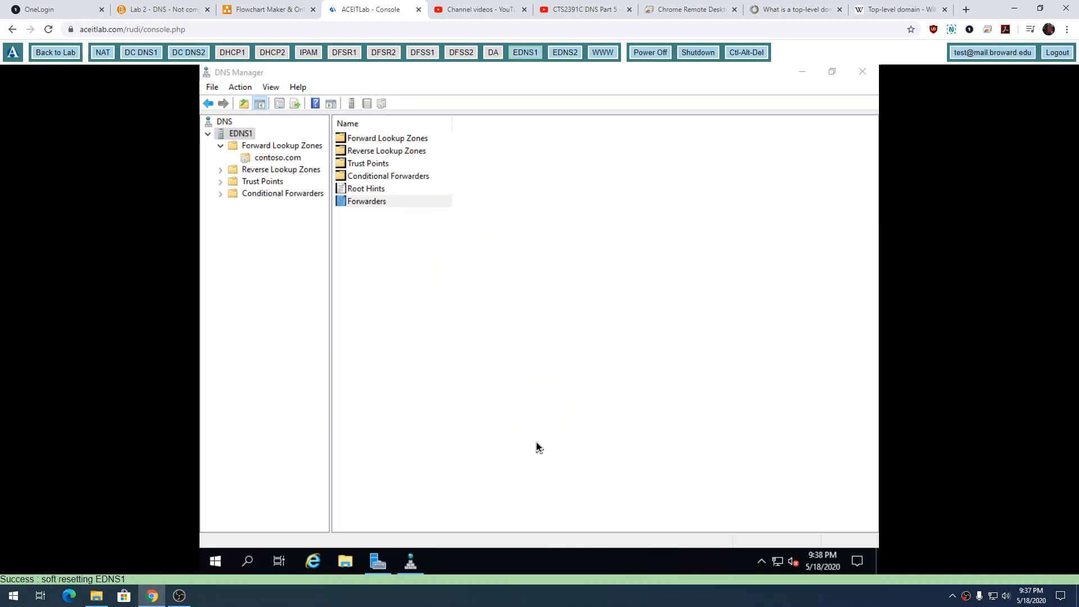
# Check EDNS1's Clear Cache command without running it, and turn on the advanced view to show Cached Lookups.
pyautogui.rightClick(238, 135)
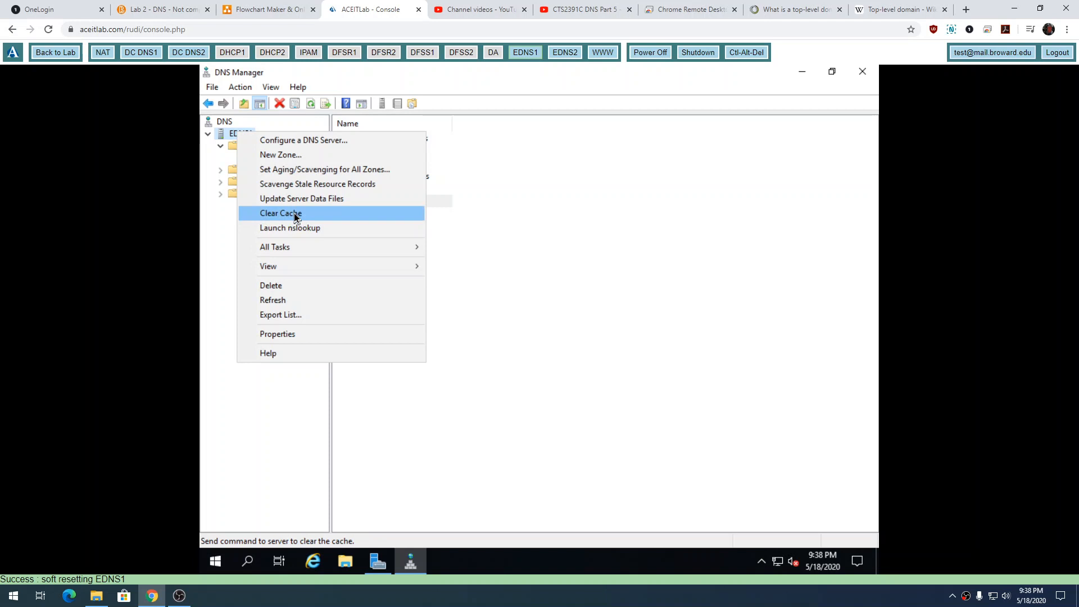
pyautogui.click(485, 238)
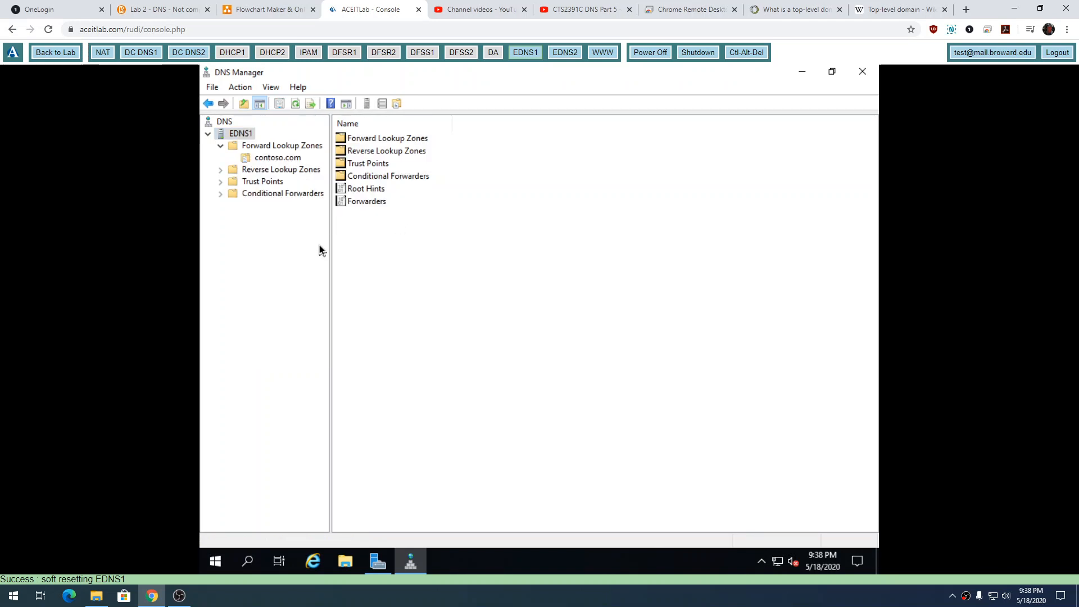
pyautogui.click(236, 137)
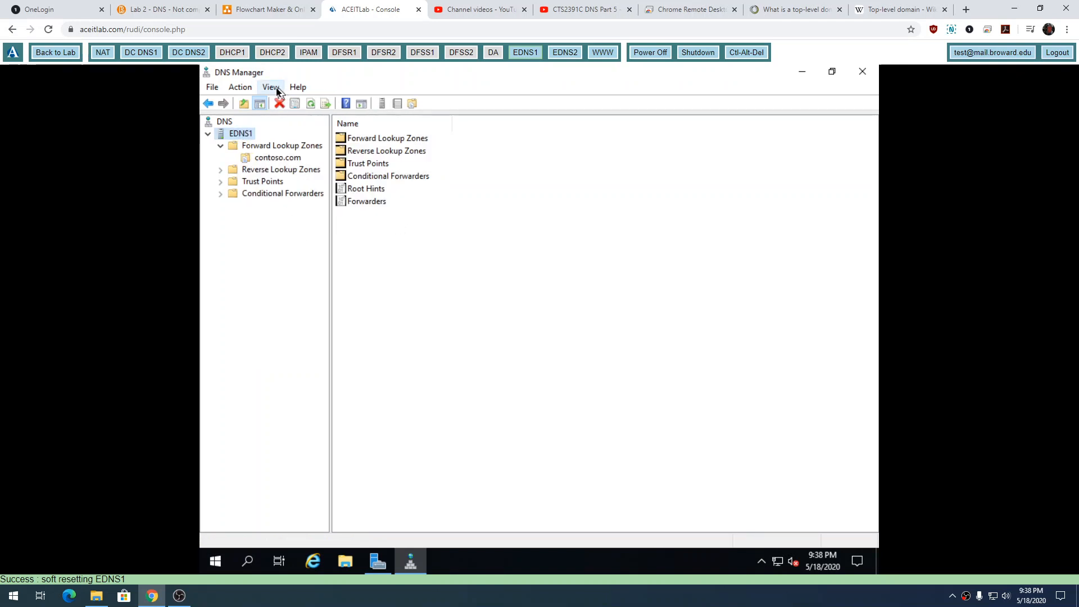
pyautogui.click(275, 88)
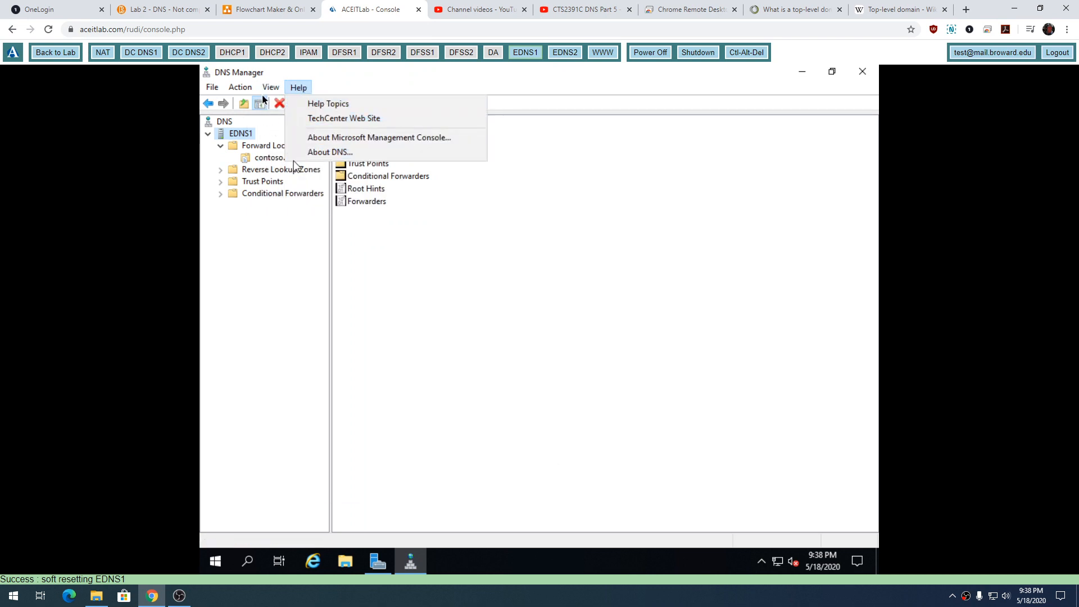
pyautogui.click(278, 187)
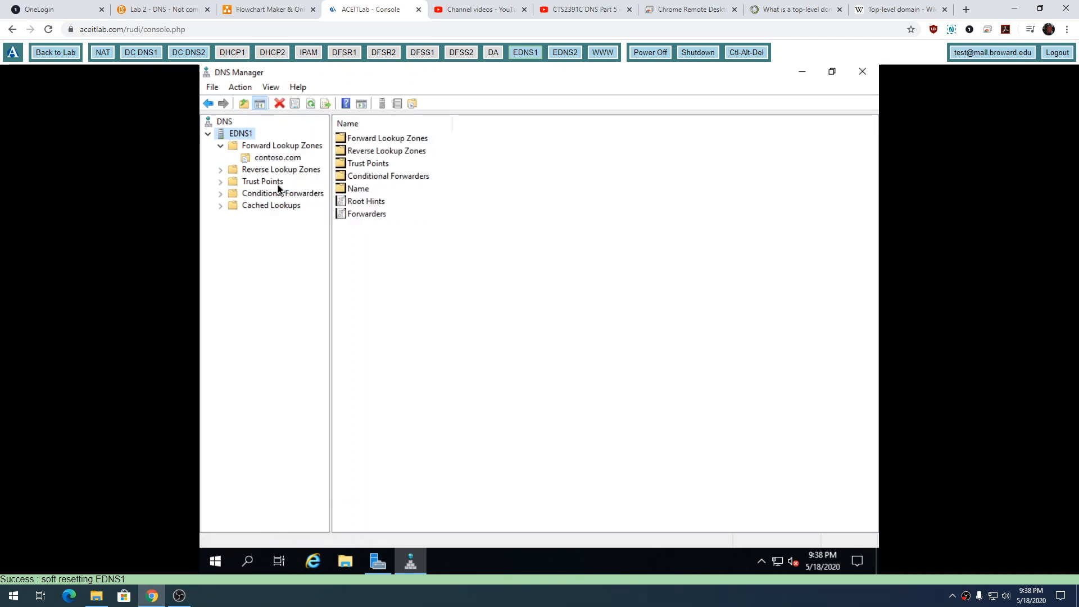
# Expand Cached Lookups through .(root) to the arpa folder, and select the localhost record in the root's contents.
pyautogui.click(246, 208)
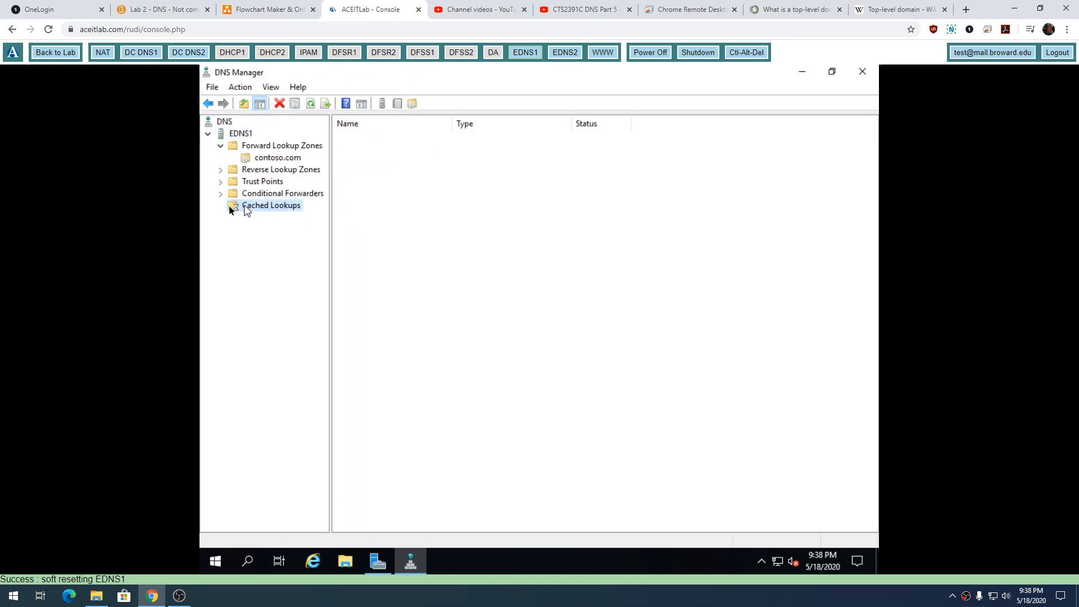
pyautogui.click(220, 205)
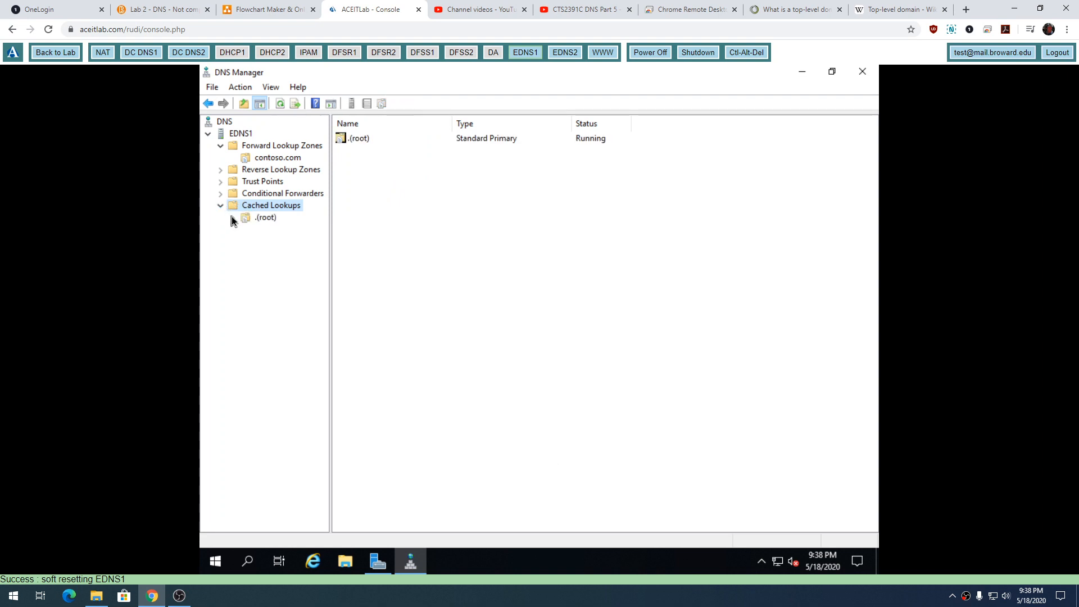
pyautogui.click(232, 218)
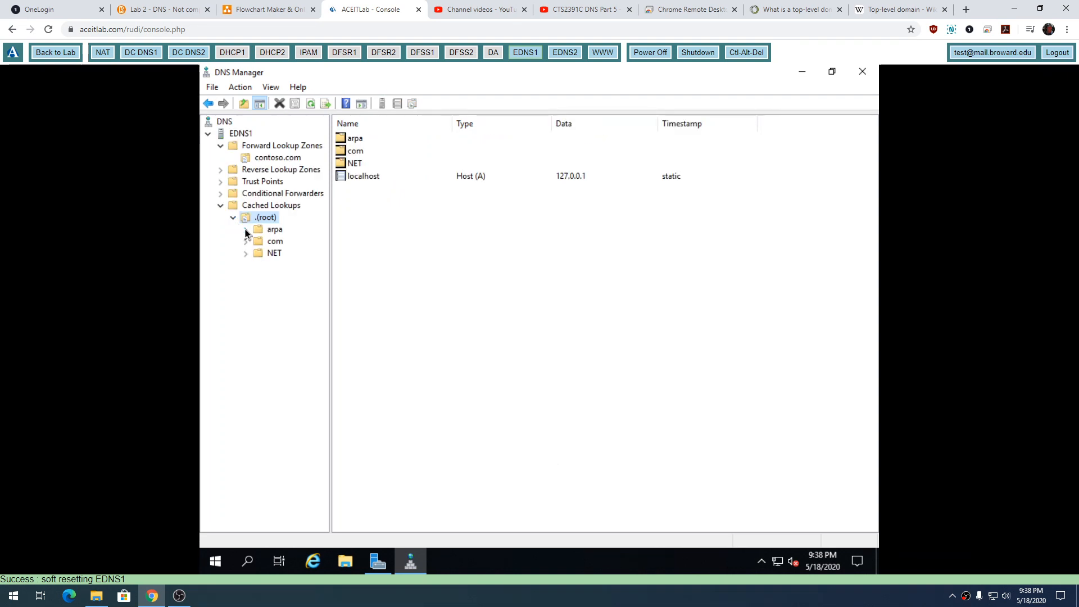
pyautogui.click(245, 231)
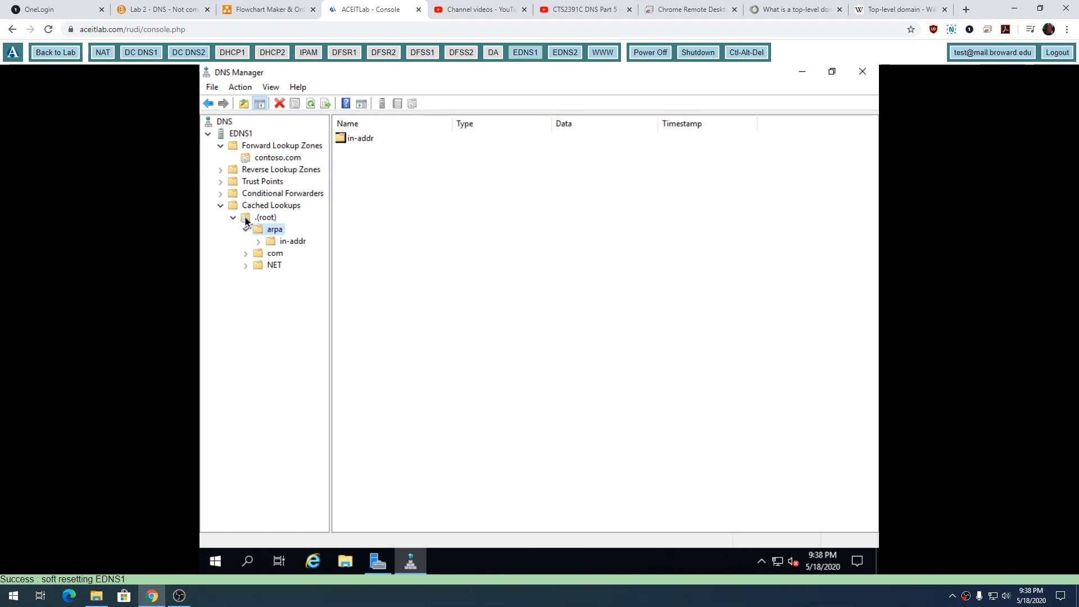
pyautogui.click(258, 219)
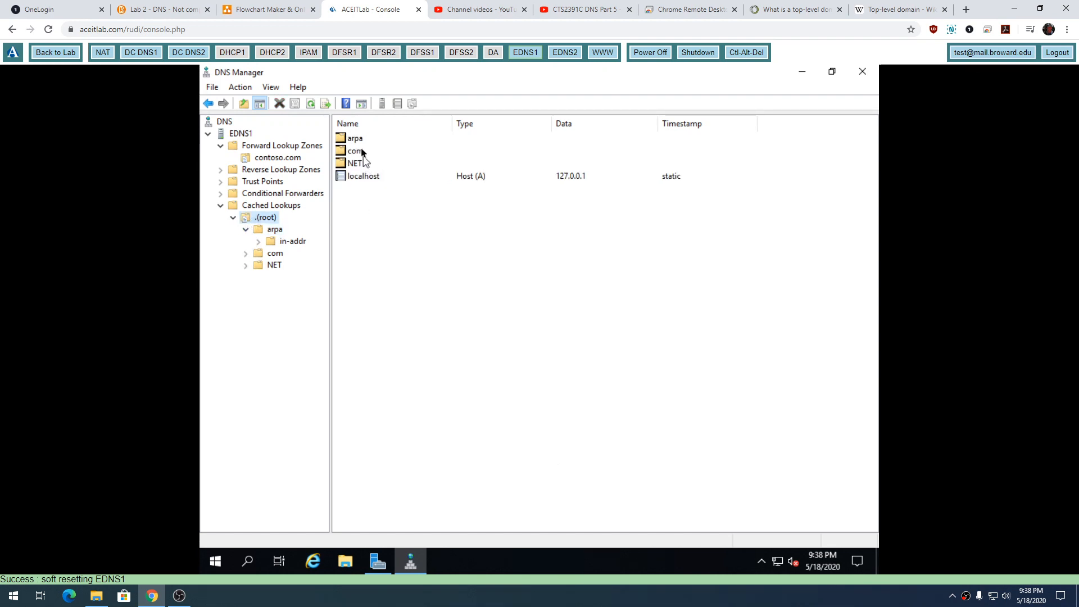
pyautogui.click(360, 176)
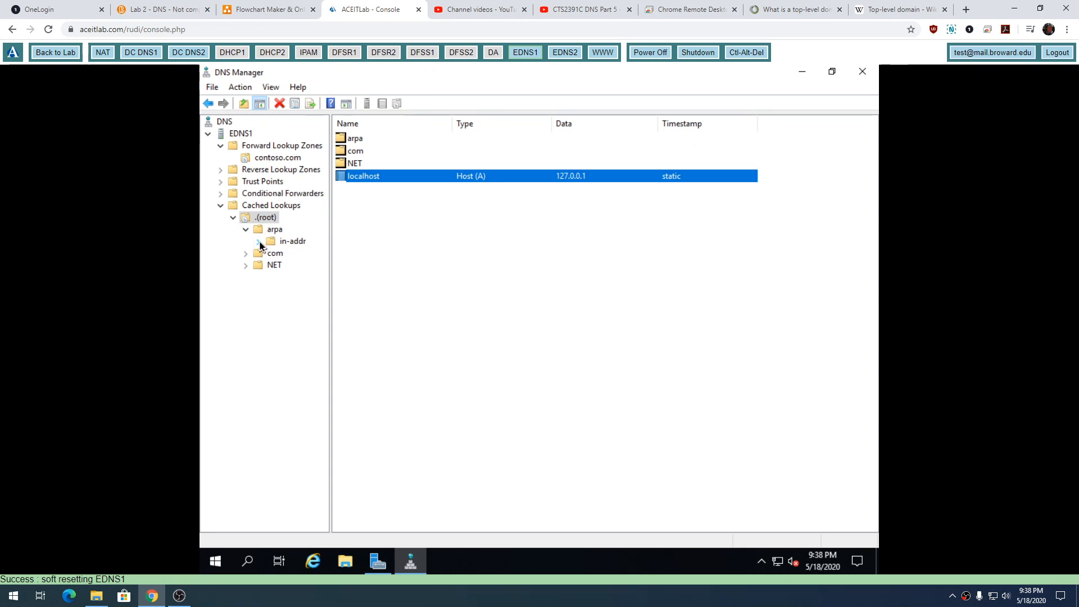
# Expand the in-addr and com folders under Cached Lookups, and clear the DNS cache of EDNS1.
pyautogui.doubleClick(281, 243)
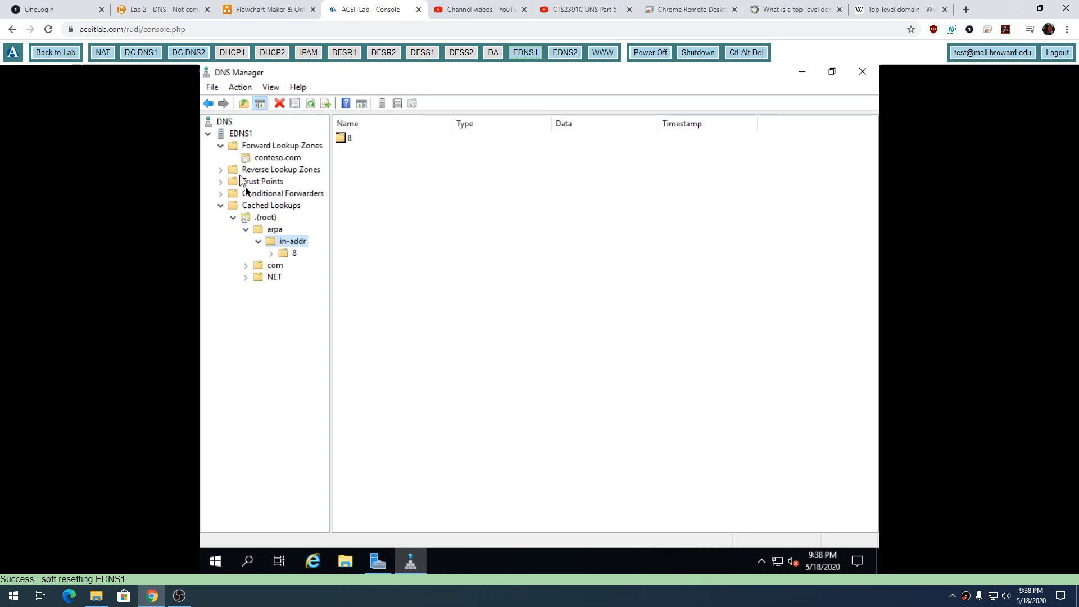
pyautogui.doubleClick(263, 266)
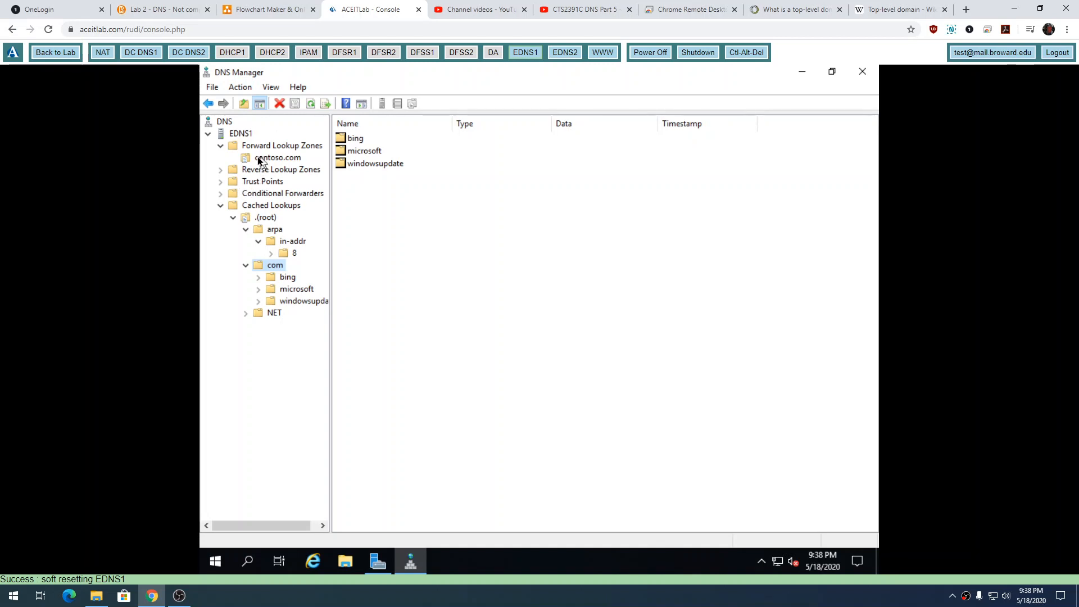
pyautogui.click(237, 134)
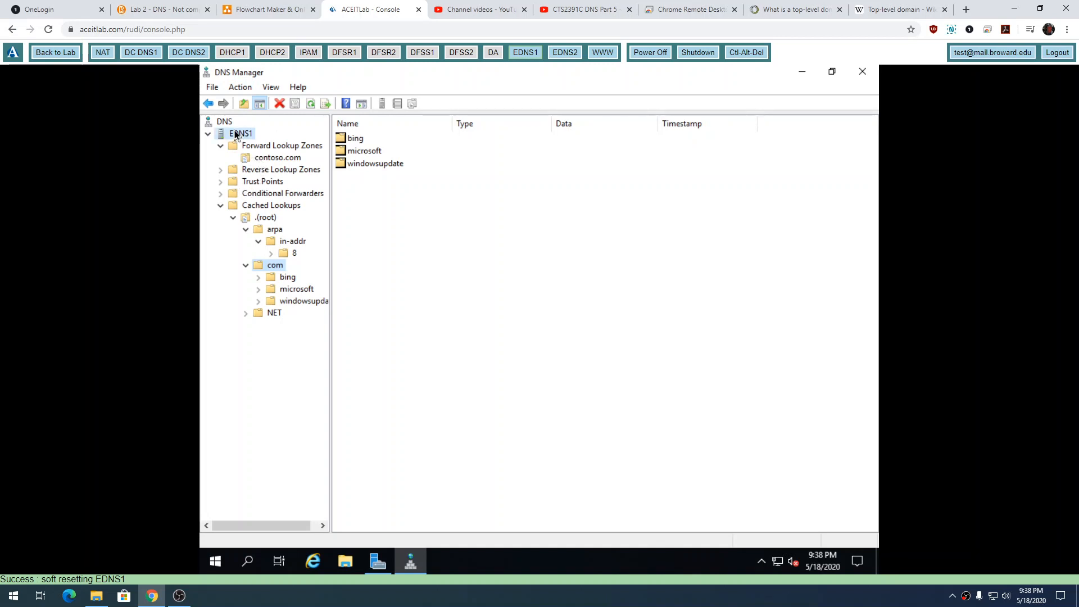
pyautogui.click(240, 87)
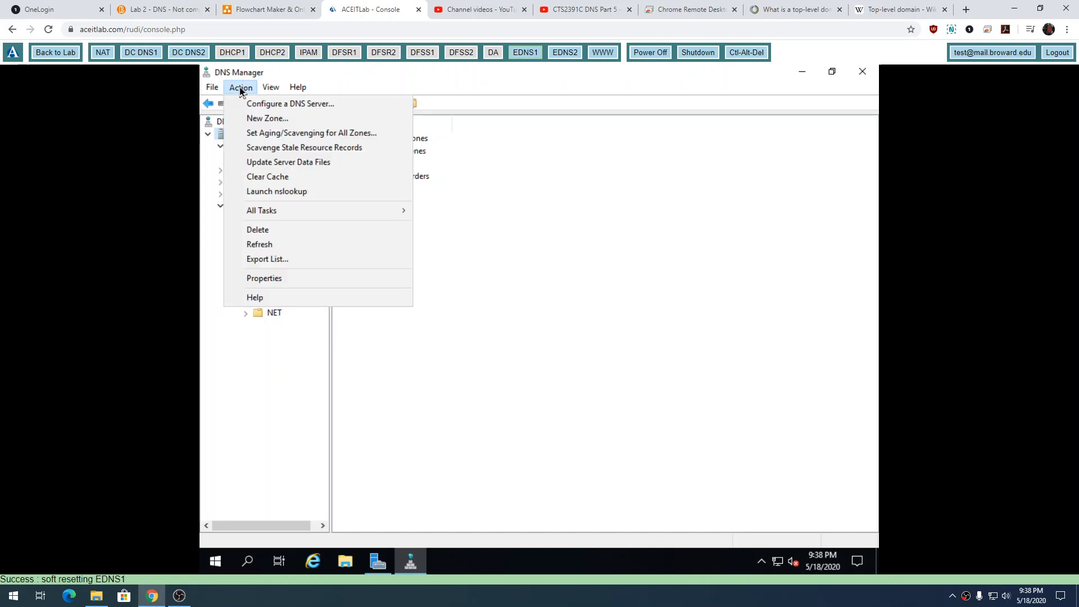
pyautogui.click(280, 177)
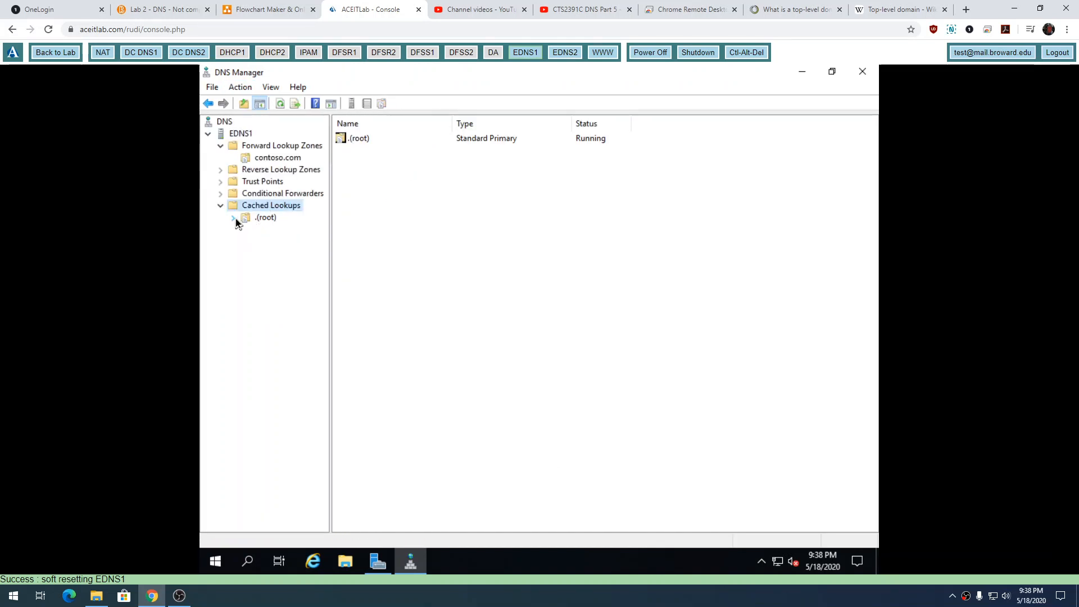
# Expand Cached Lookups through .(root) and NET, and check the contents of the ROOT-SERVERS folder.
pyautogui.click(234, 219)
pyautogui.click(247, 230)
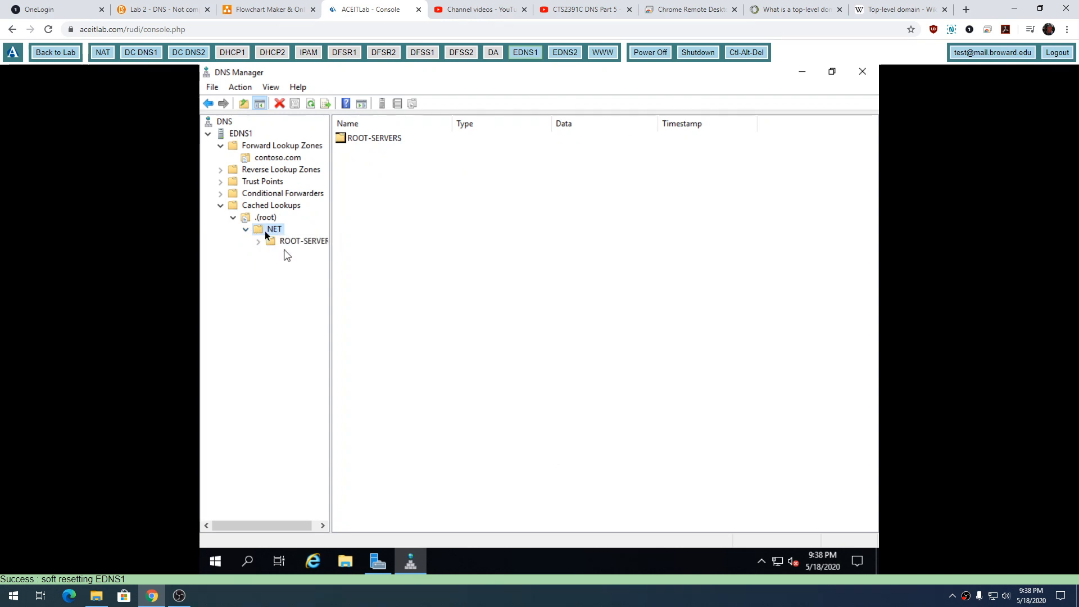
pyautogui.click(293, 245)
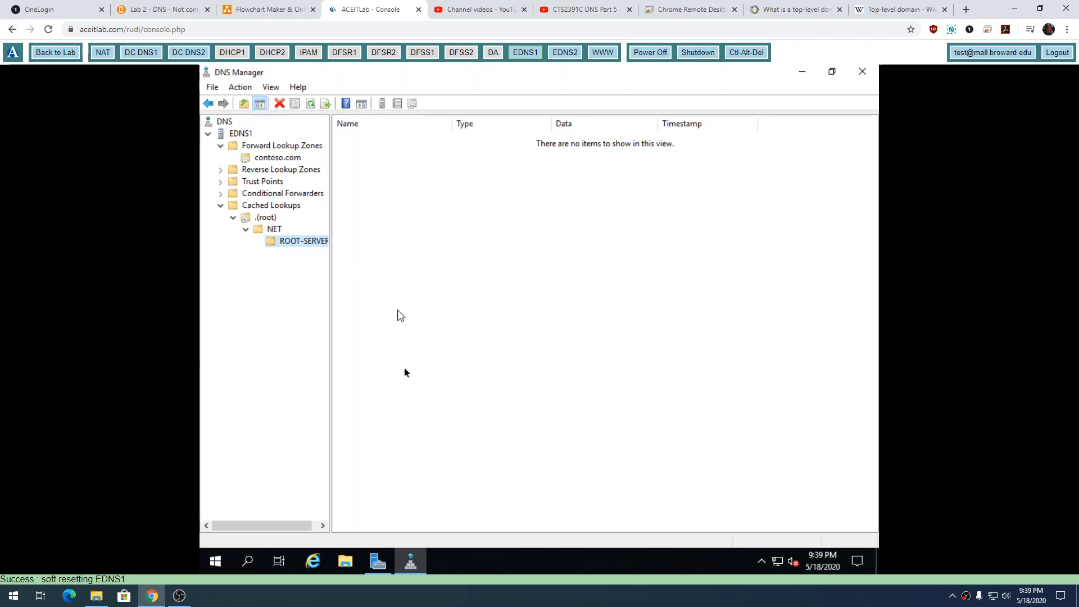
# Open Windows PowerShell on EDNS1 and run ipconfig /displaydns to list the DNS resolver cache.
pyautogui.click(214, 564)
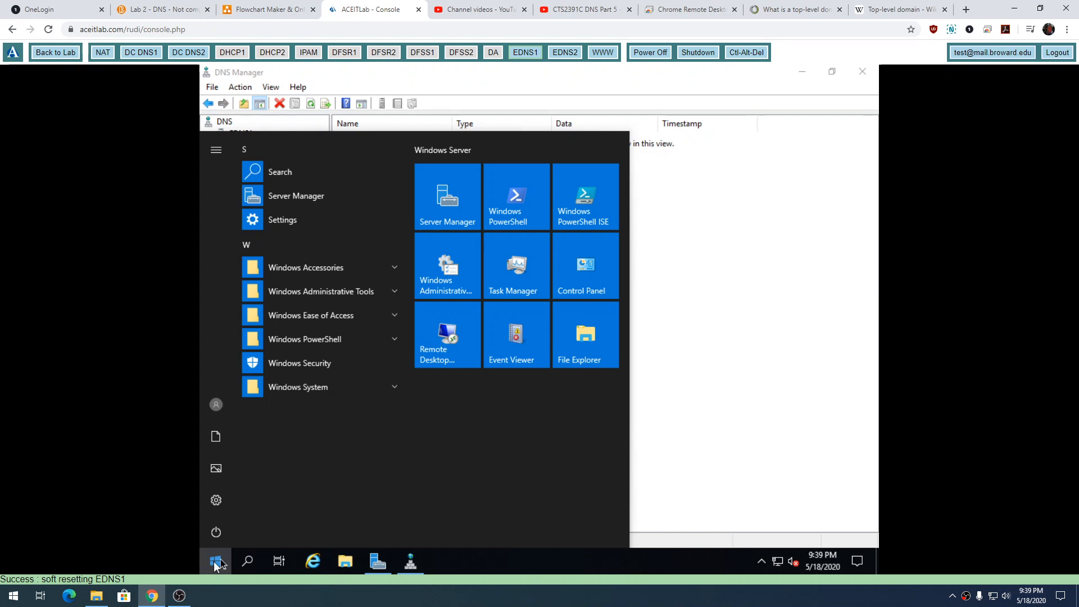
pyautogui.click(511, 209)
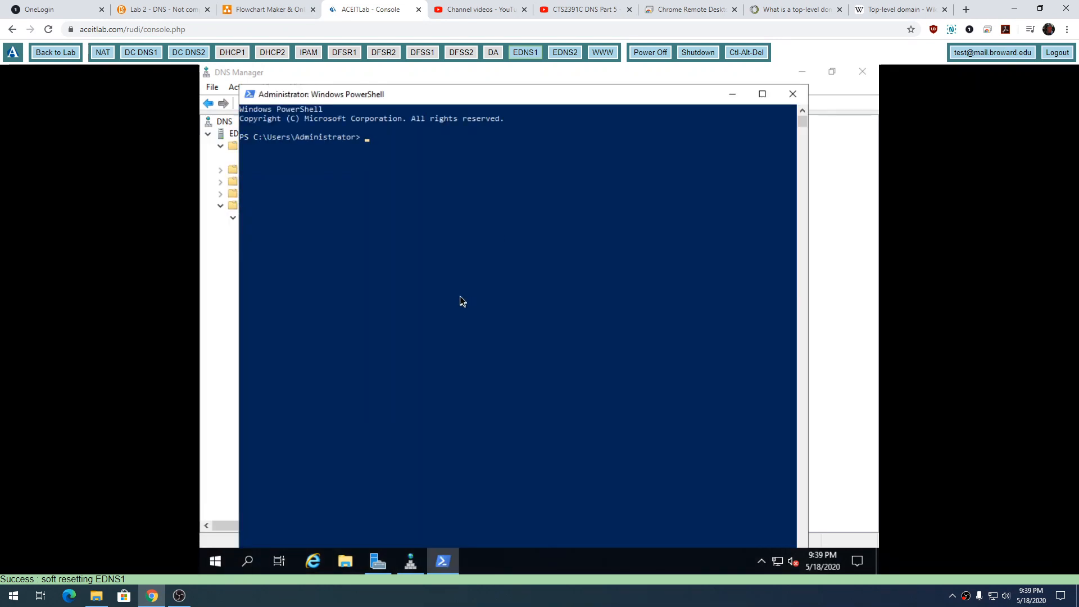
pyautogui.write('ipconfig /displaydns')
pyautogui.press('Return')
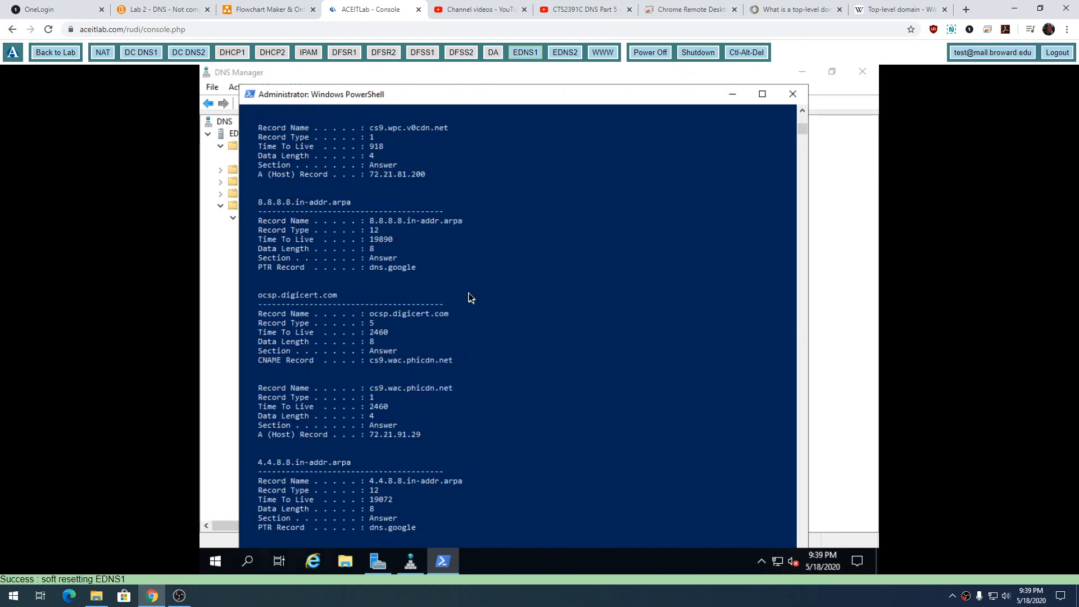
# Maximize the PowerShell window and highlight the record name cs9.wpc.v0cdn.net and its Time To Live value.
pyautogui.click(761, 95)
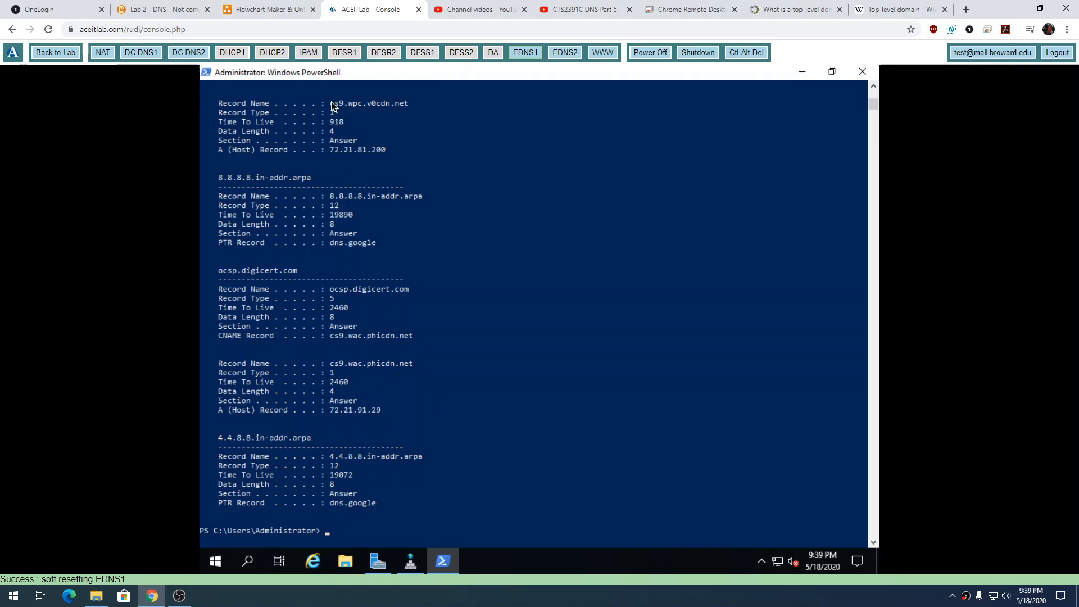
pyautogui.moveTo(330, 103); pyautogui.dragTo(406, 107)
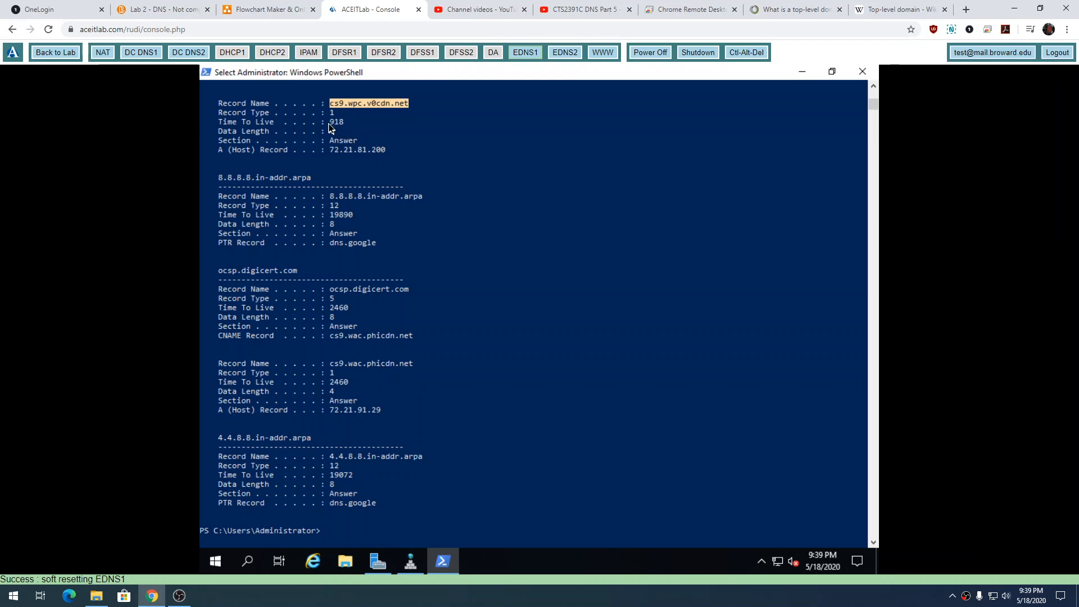
pyautogui.moveTo(326, 122); pyautogui.dragTo(343, 122)
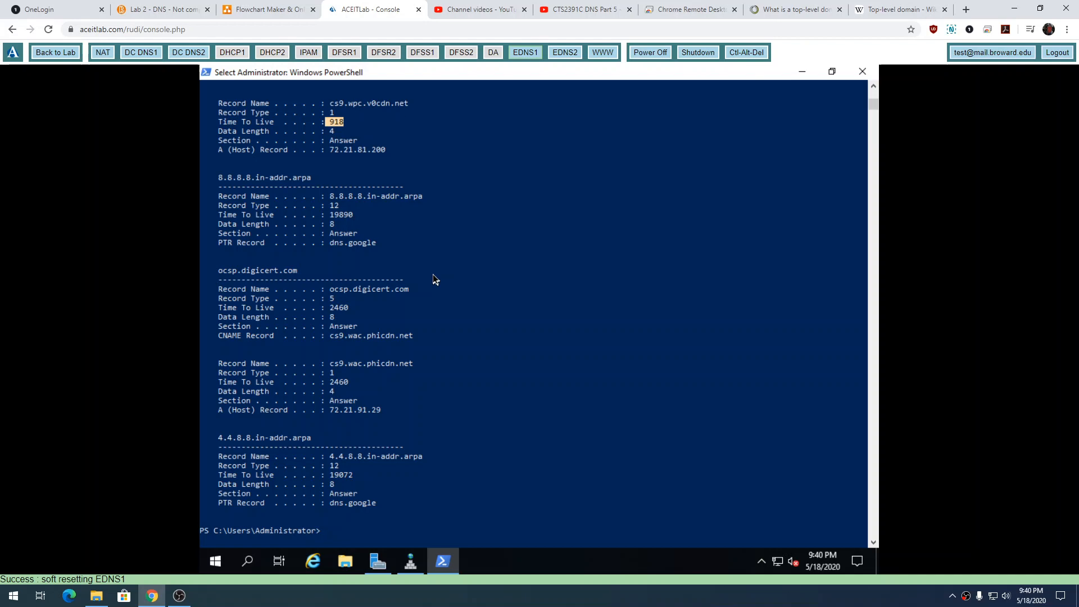
# Display the ipconfig help by running "ipconfig /", and highlight the flushdns option in the list.
pyautogui.write('ipconfig')
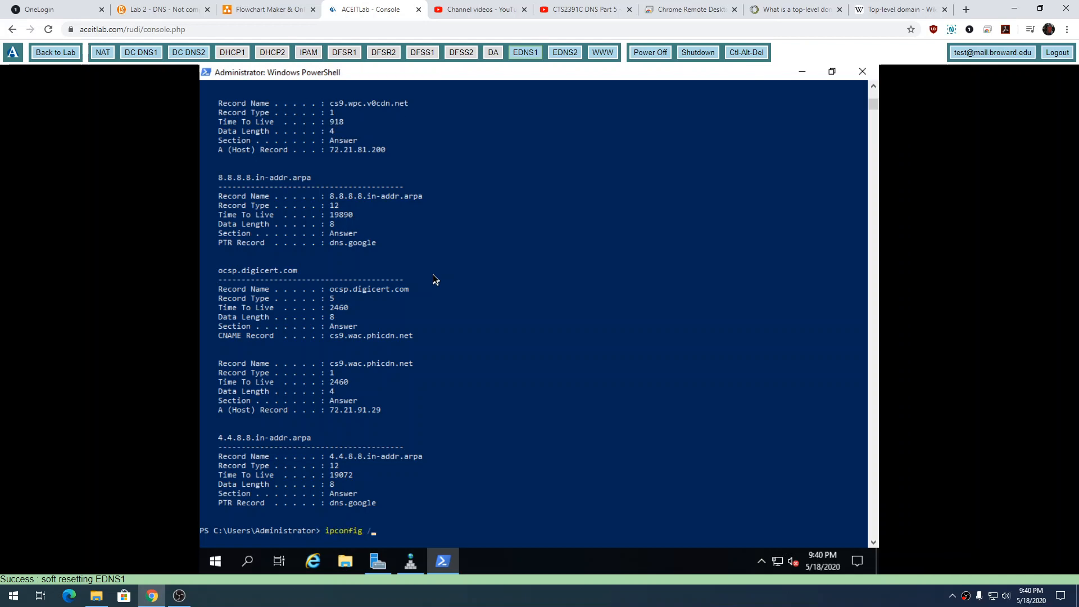
pyautogui.write(' /d')
pyautogui.press('BackSpace')
pyautogui.press('Return')
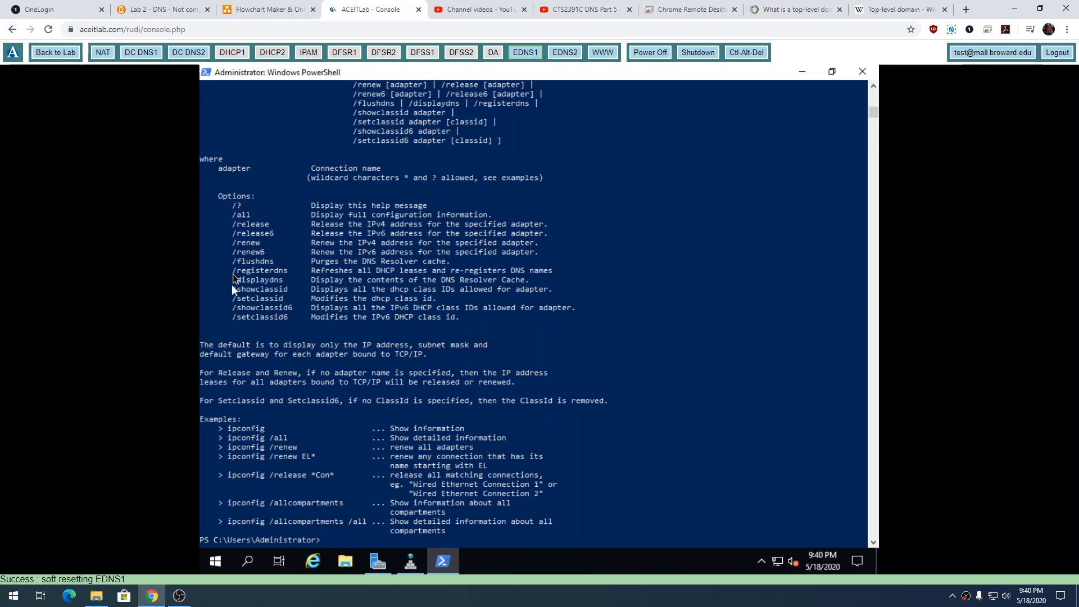
pyautogui.moveTo(239, 262); pyautogui.dragTo(274, 262)
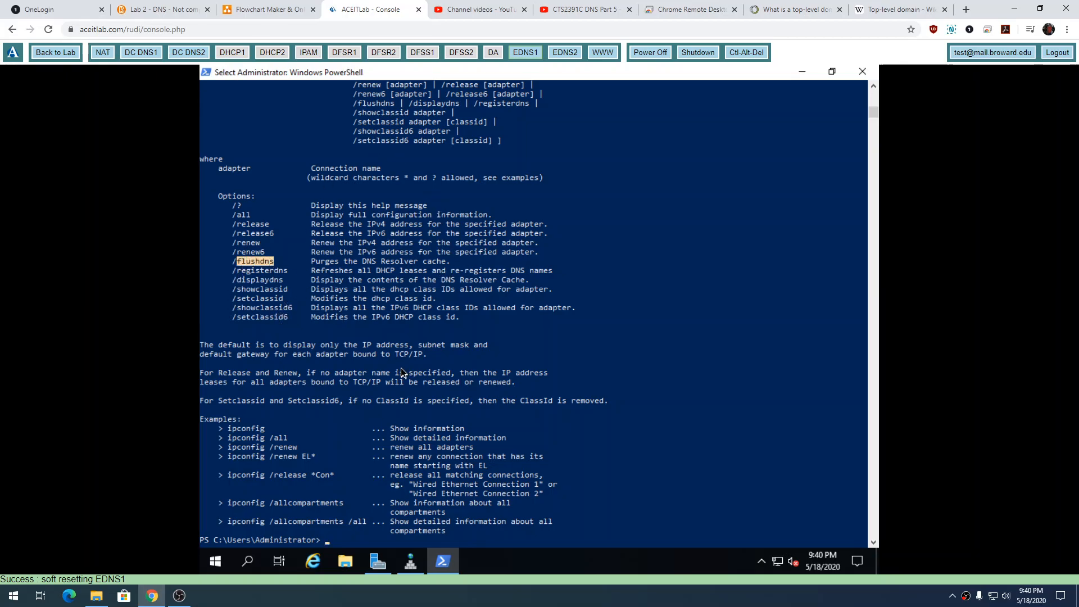
# Flush the DNS resolver cache with ipconfig /flushdns.
pyautogui.press('Return')
pyautogui.write('ipconfig ')
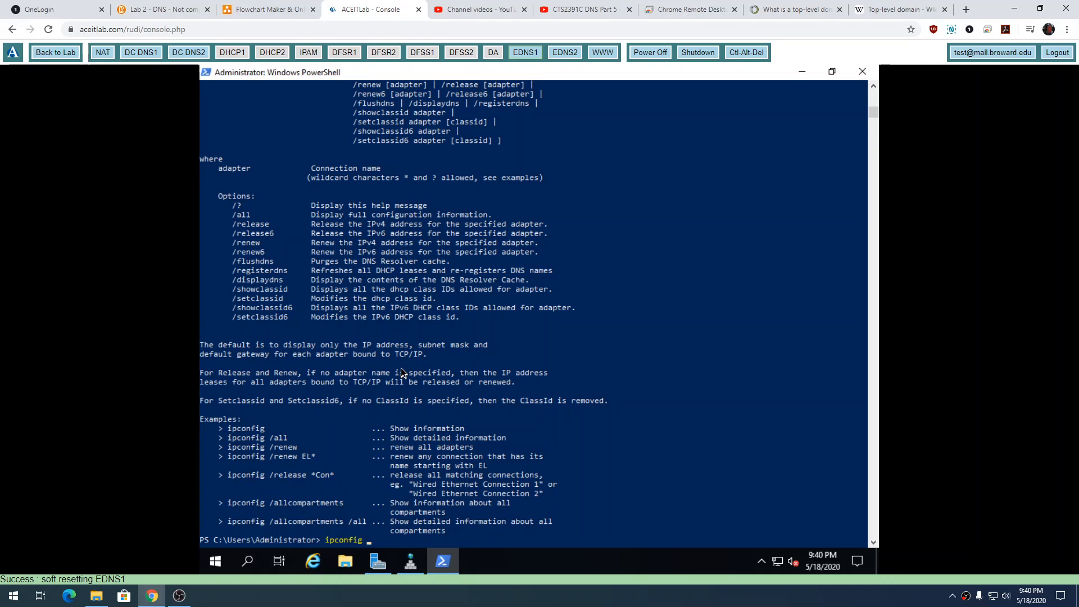
pyautogui.write('/flushdns')
pyautogui.press('Return')
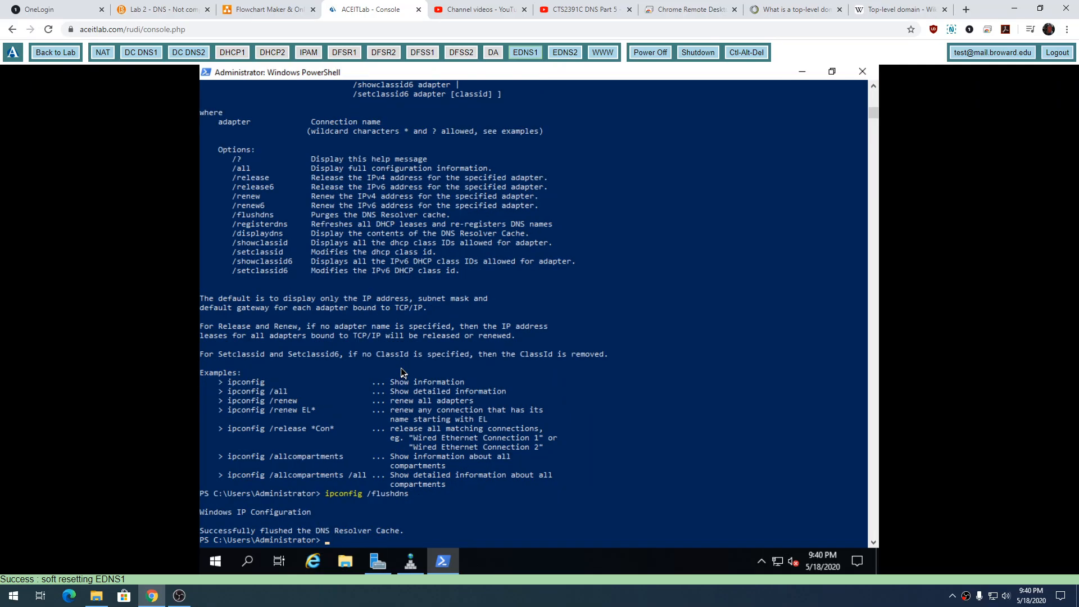
# Run ipconfig /displaydns again to check the resolver cache after the flush.
pyautogui.press('Up')
pyautogui.press('BackSpace')
pyautogui.press('BackSpace')
pyautogui.press('BackSpace')
pyautogui.press('BackSpace')
pyautogui.press('BackSpace')
pyautogui.press('BackSpace')
pyautogui.press('BackSpace')
pyautogui.press('BackSpace')
pyautogui.write('displaydns')
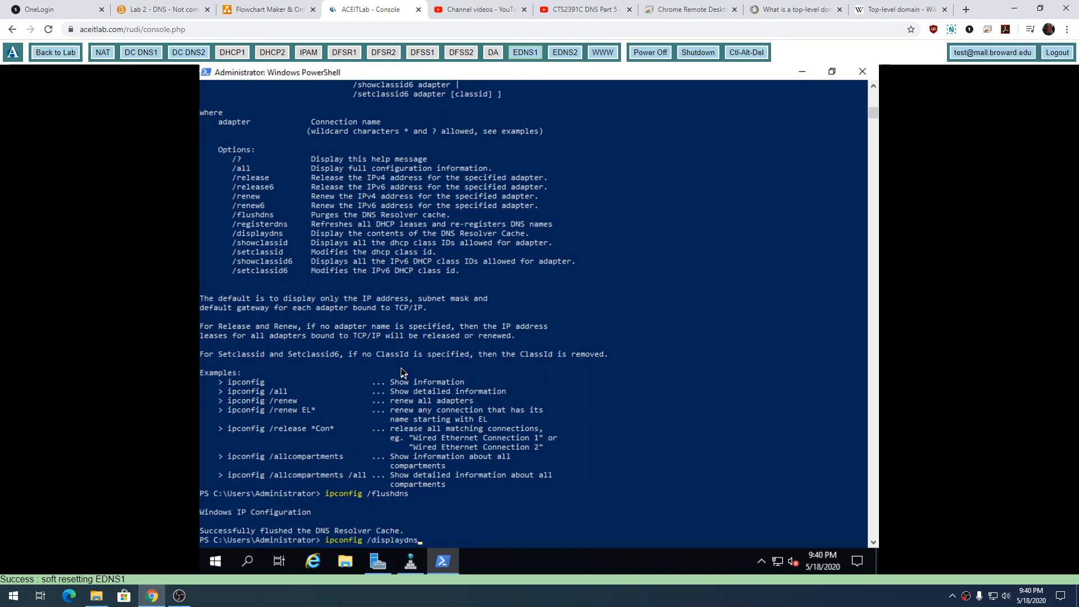
pyautogui.press('Return')
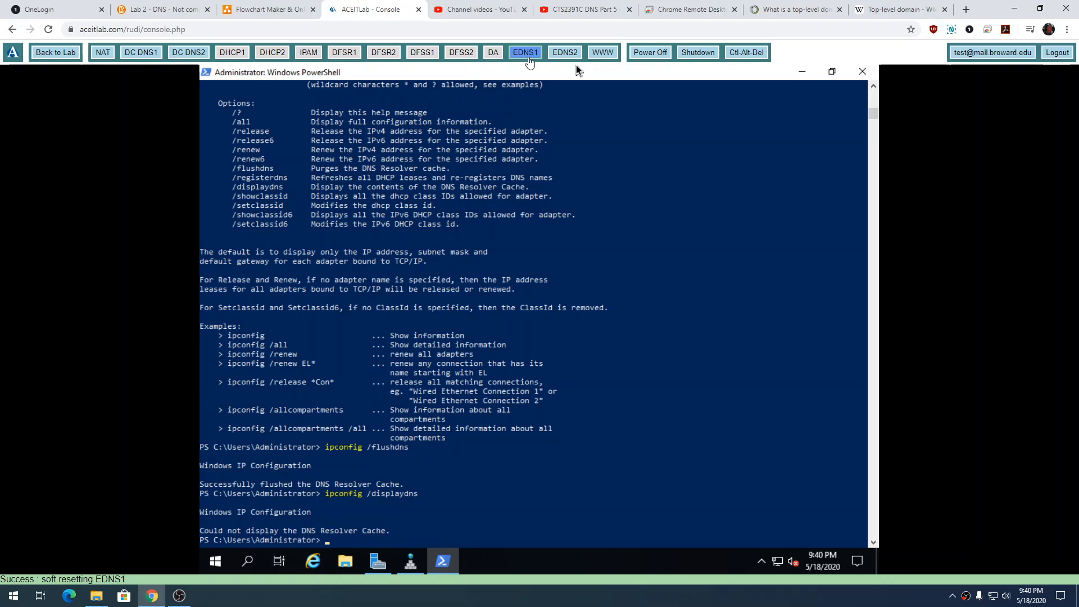
# Minimize PowerShell, review EDNS1's Clear Cache command in DNS Manager without running it, and return to PowerShell.
pyautogui.click(528, 56)
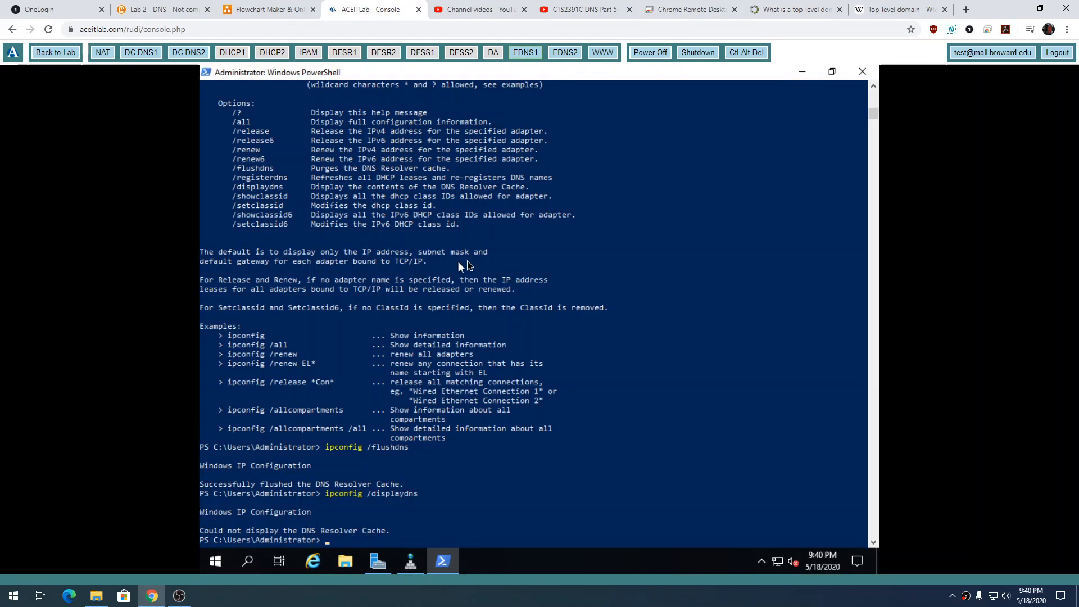
pyautogui.click(802, 73)
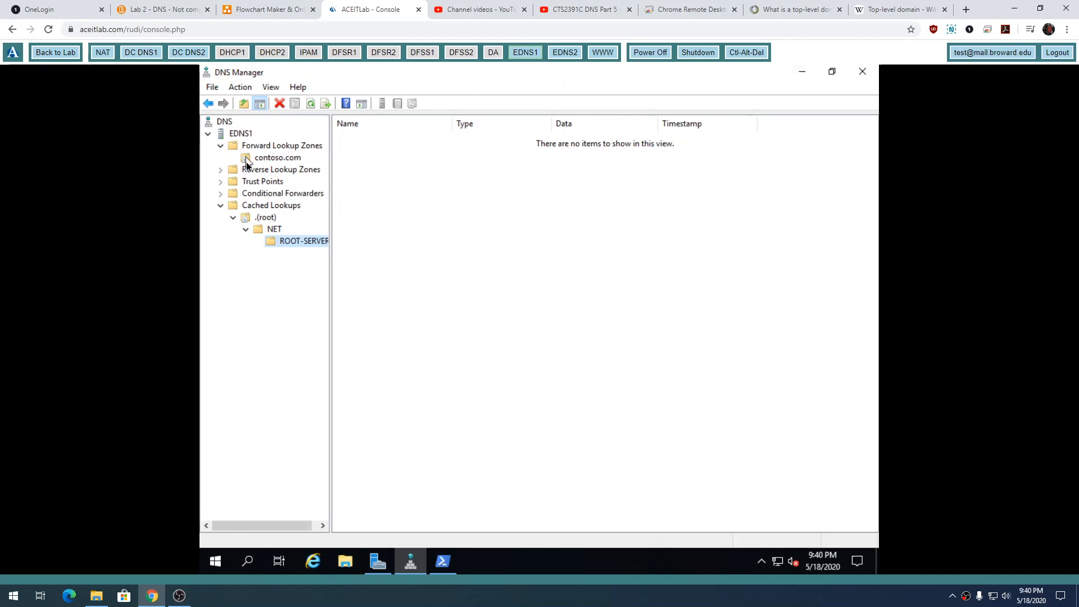
pyautogui.click(236, 135)
pyautogui.click(241, 88)
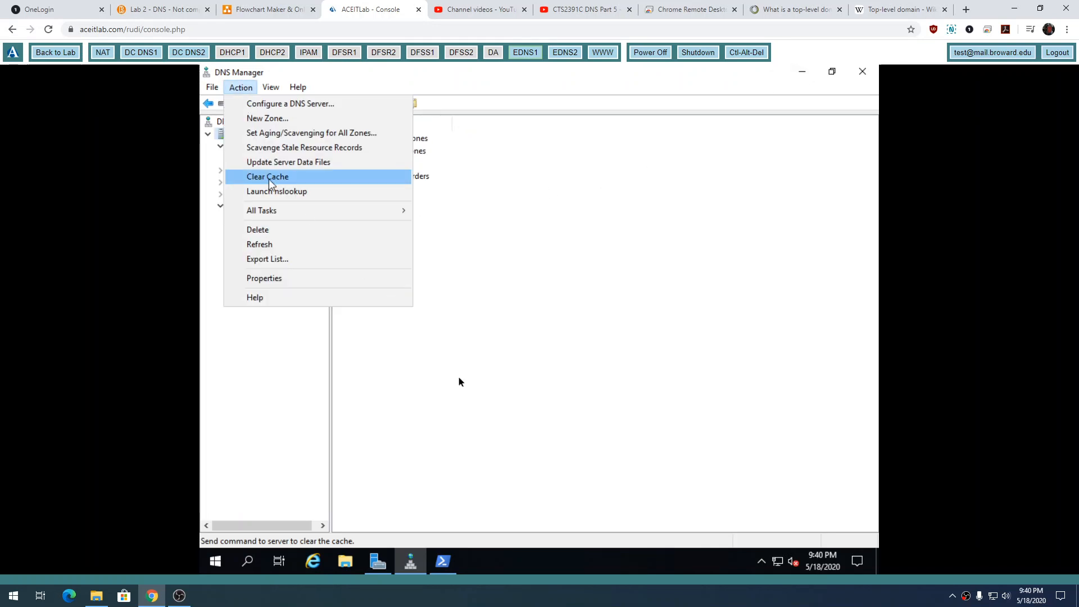
pyautogui.click(457, 568)
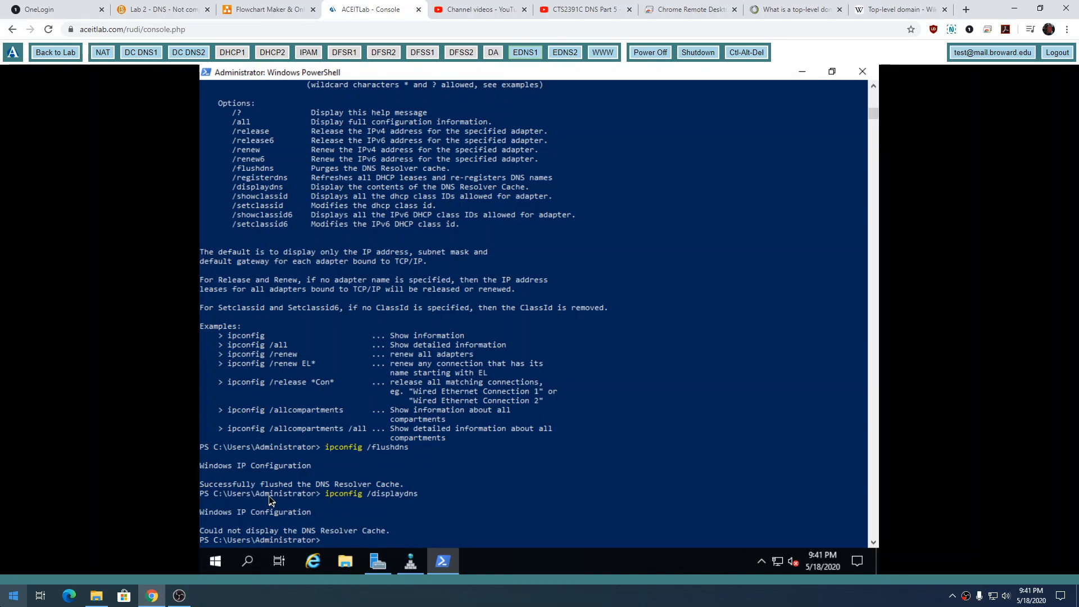
# Open the Start menu of the local Windows computer outside the EDNS1 console.
pyautogui.press('super+s')
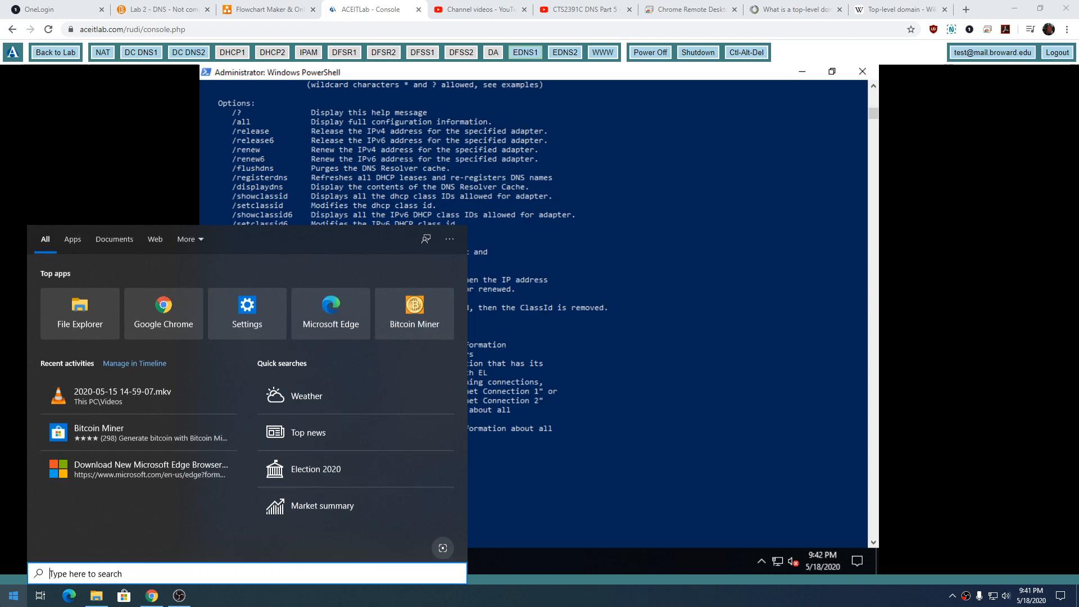
pyautogui.press('super')
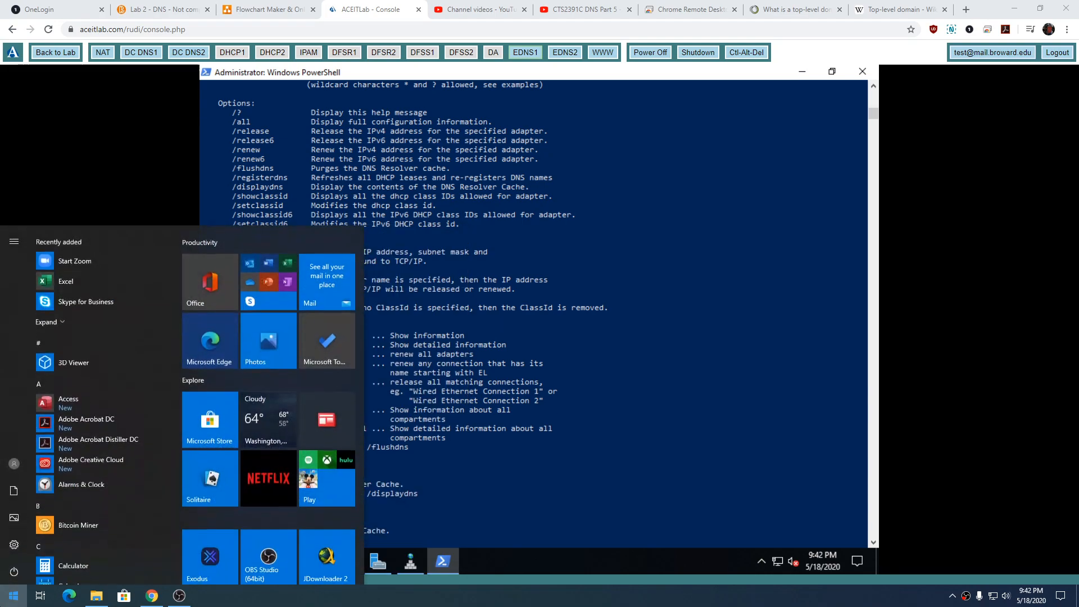